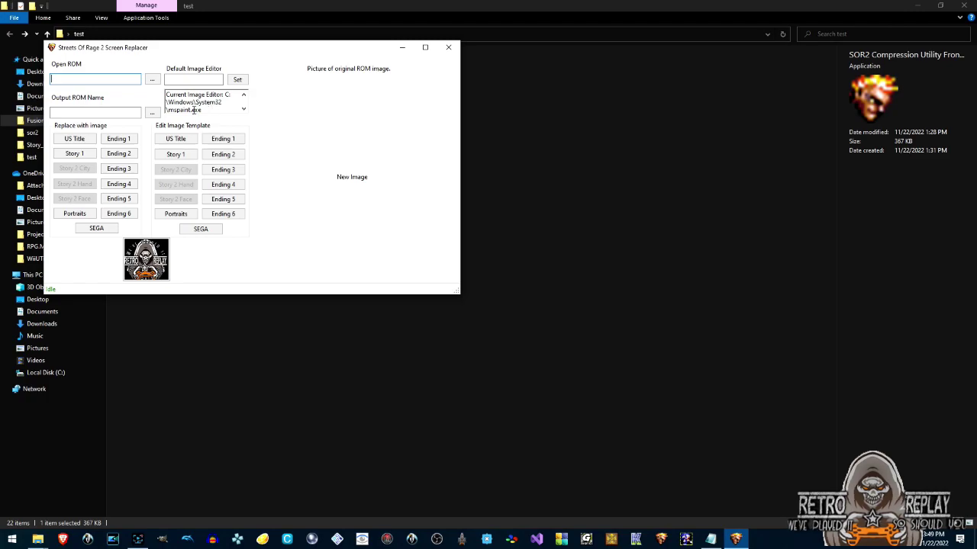
Set the default image editor to the gimp-2.10.exe shortcut on the Desktop.
click(239, 81)
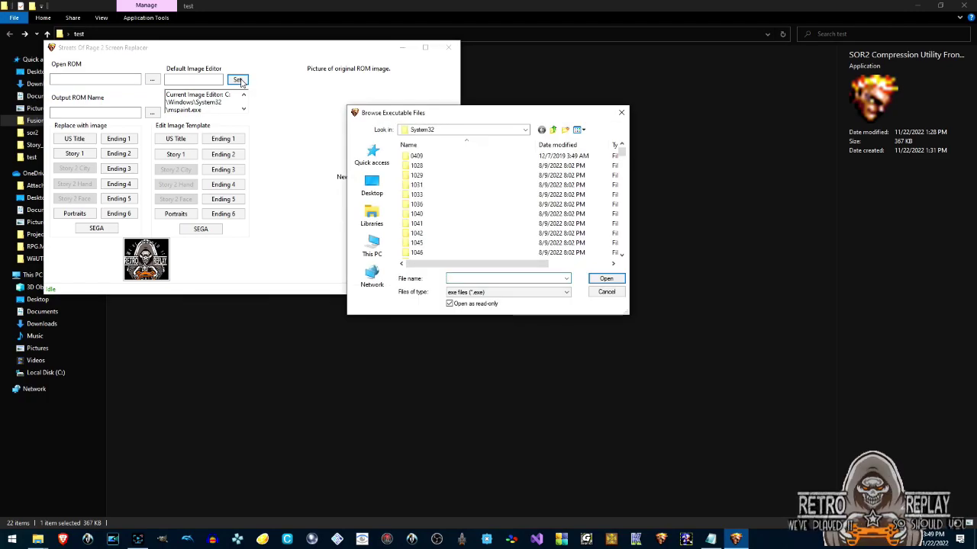
click(371, 191)
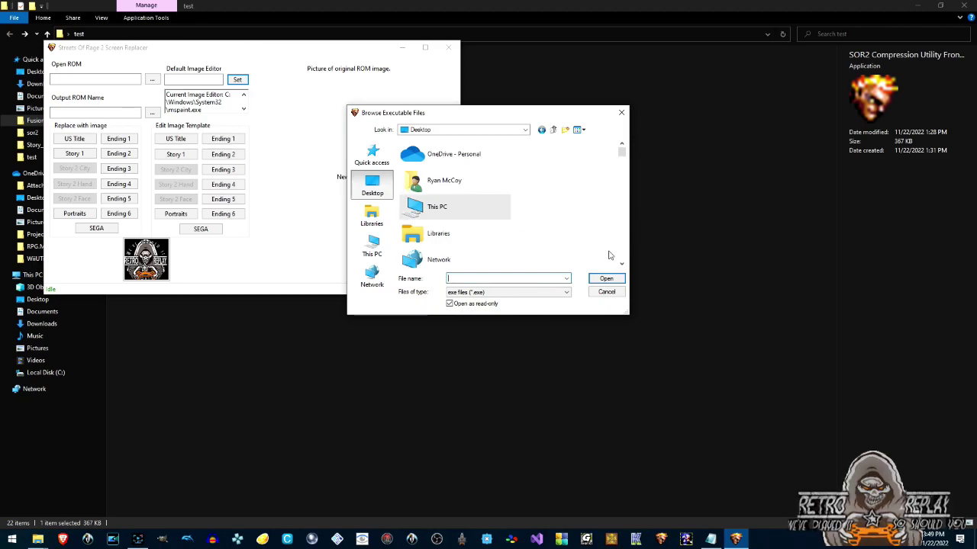
text(gimp)
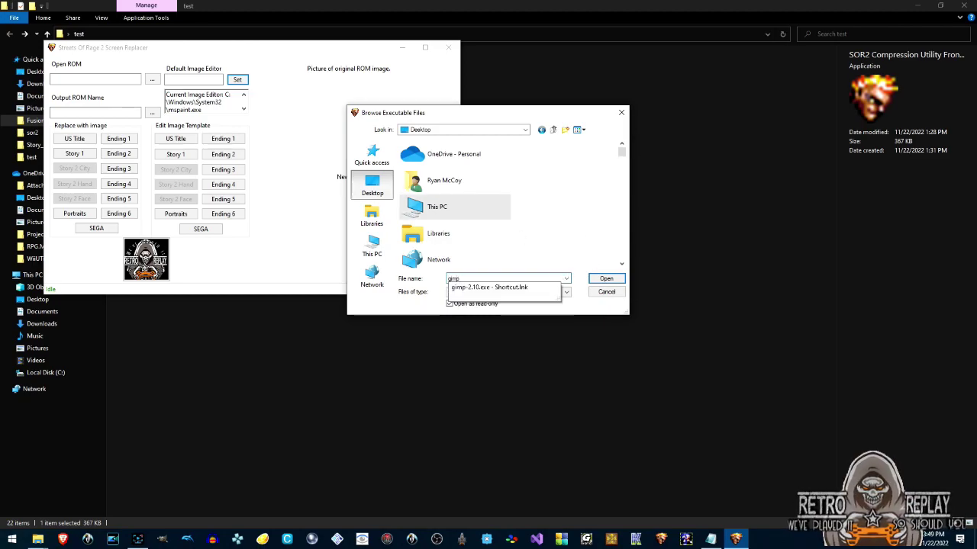
click(544, 288)
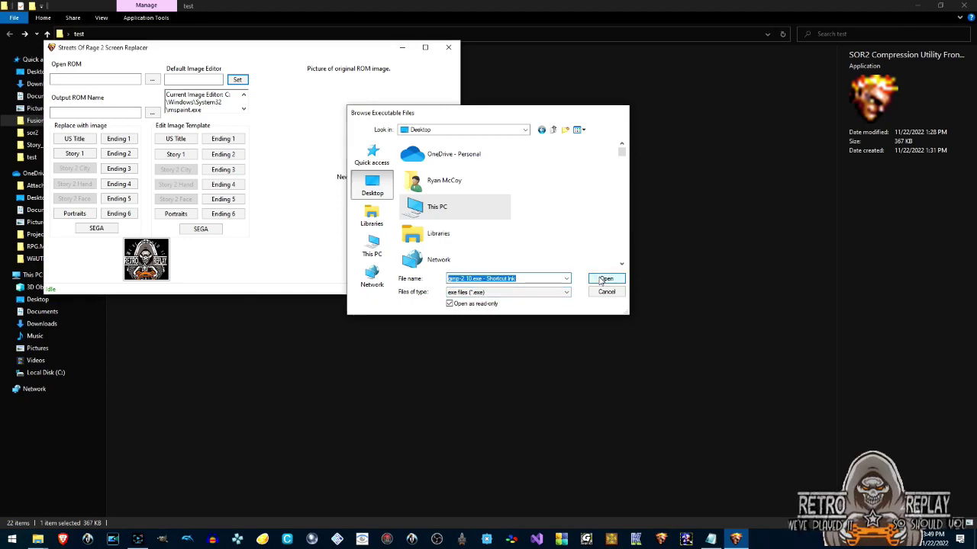
click(600, 280)
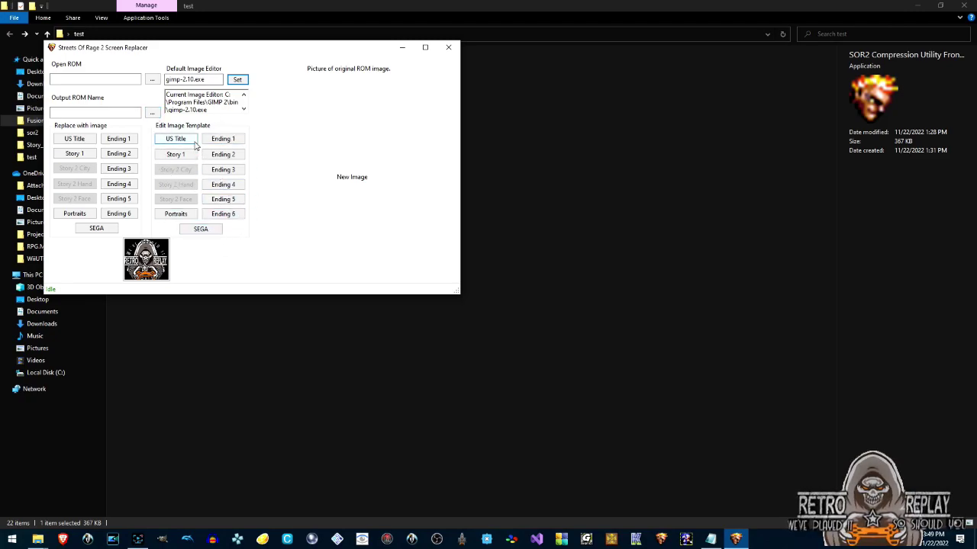
Open the US Title image template in GIMP to examine it, and close GIMP.
click(188, 143)
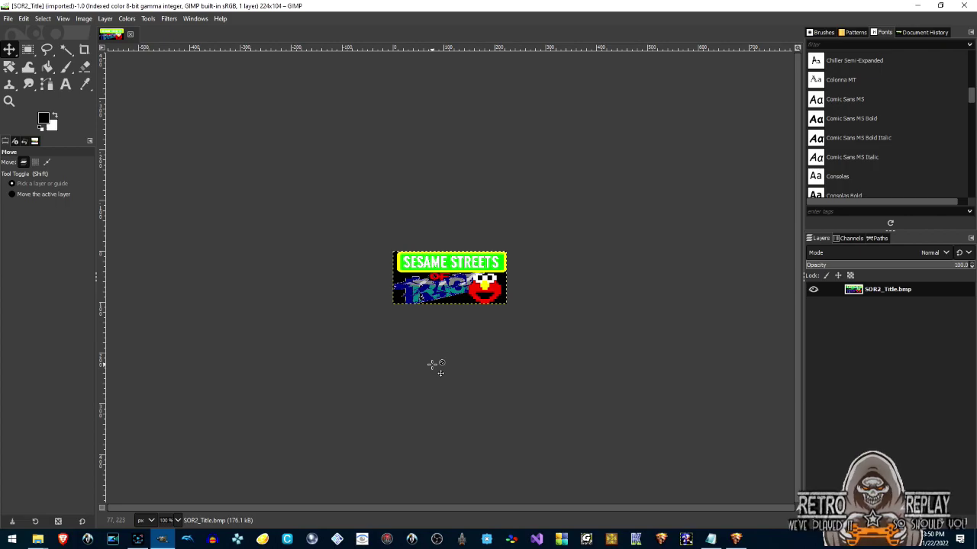
click(964, 7)
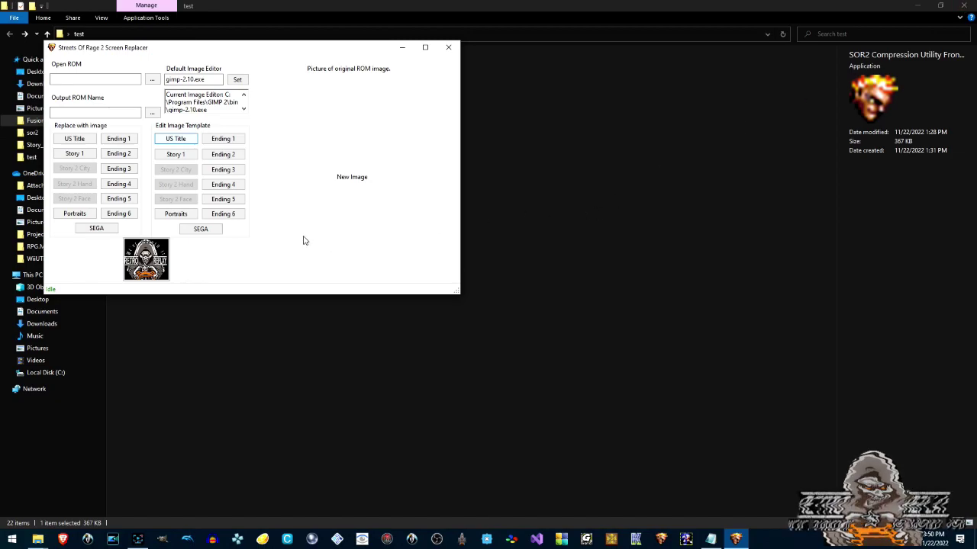
Load SOR2 Test Copy.bin from the Desktop's test folder as the ROM to modify.
click(152, 80)
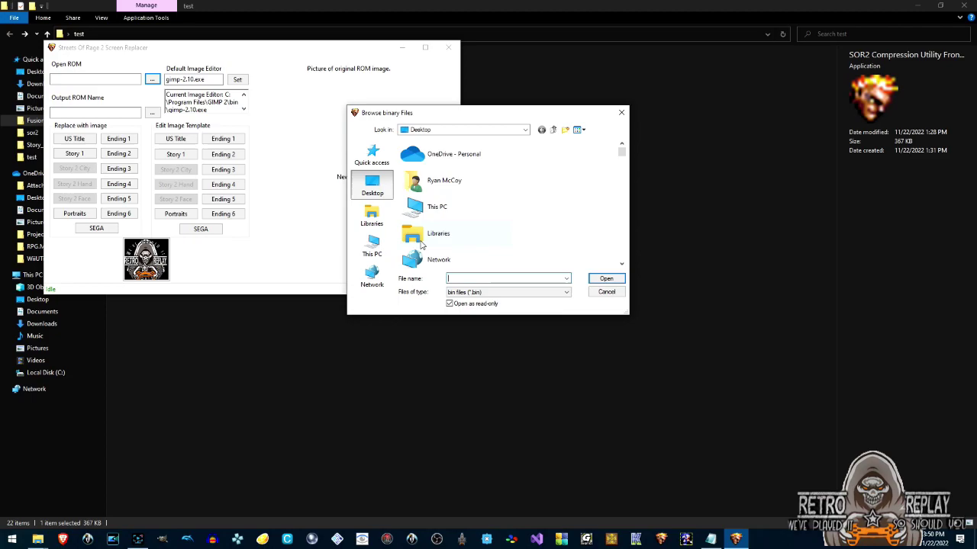
scroll(423, 243, down, 10)
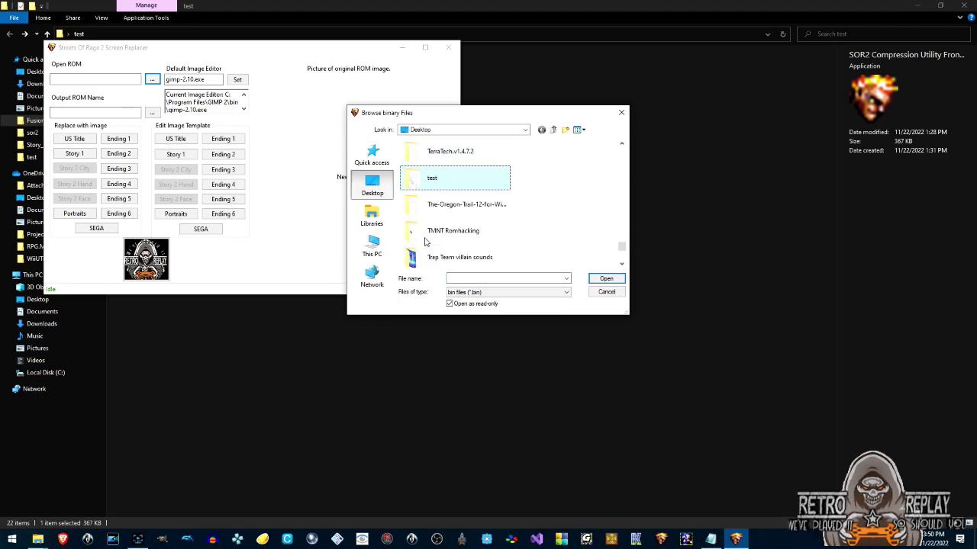
double_click(433, 180)
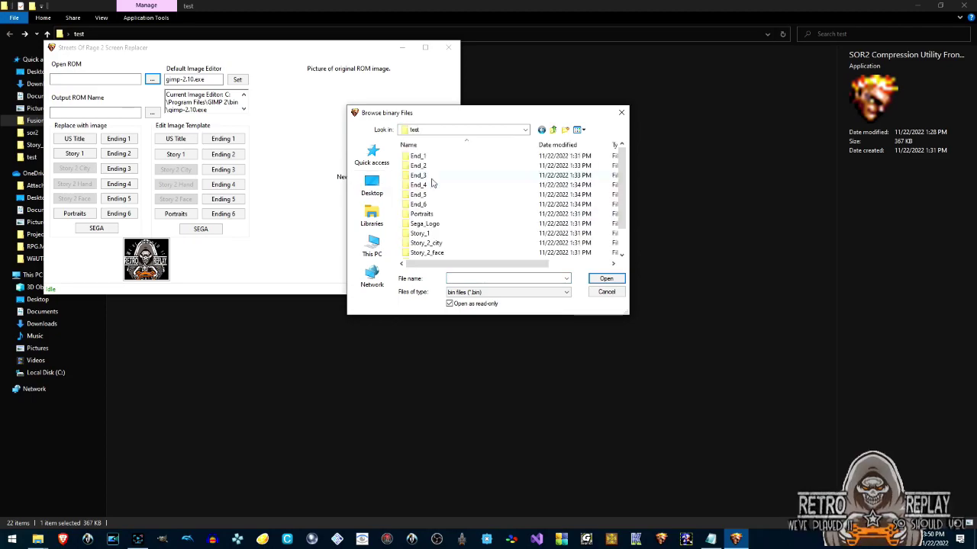
click(622, 243)
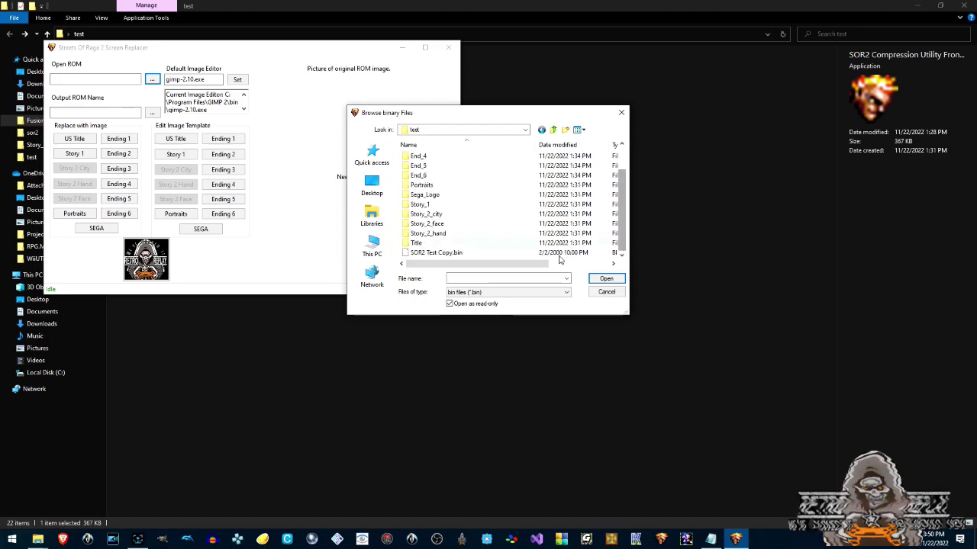
click(459, 253)
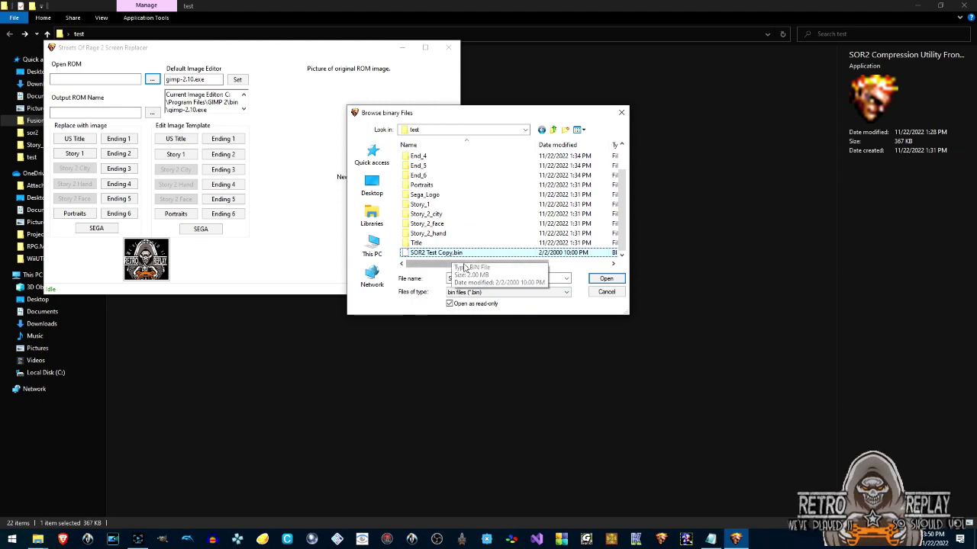
click(603, 279)
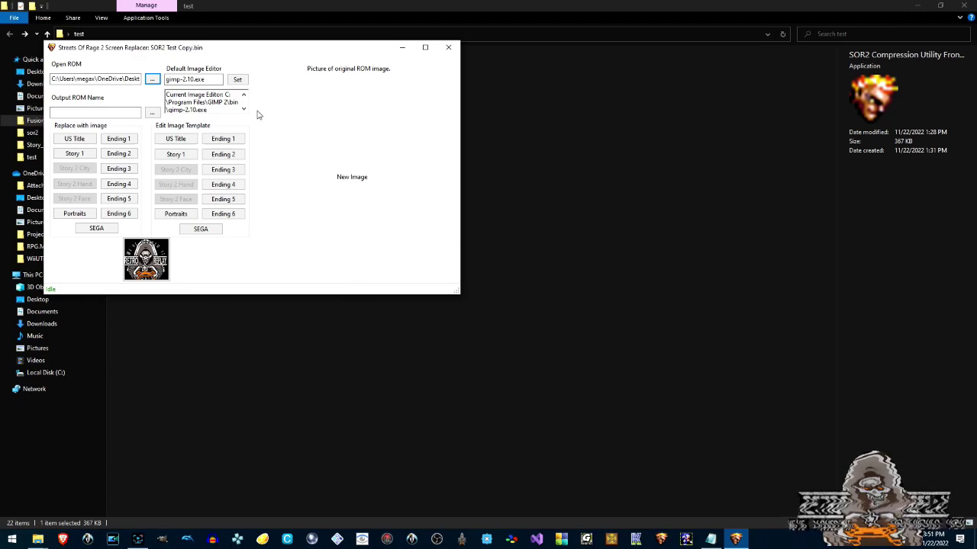
Name the output ROM Sor2 title.bin in the test folder and replace the ROM's US Title screen with the edited image.
click(154, 114)
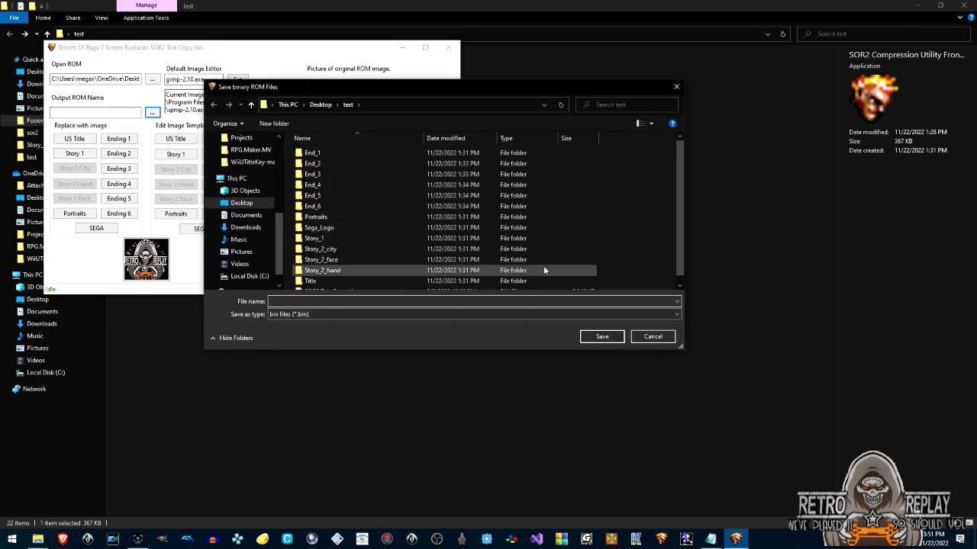
text(So)
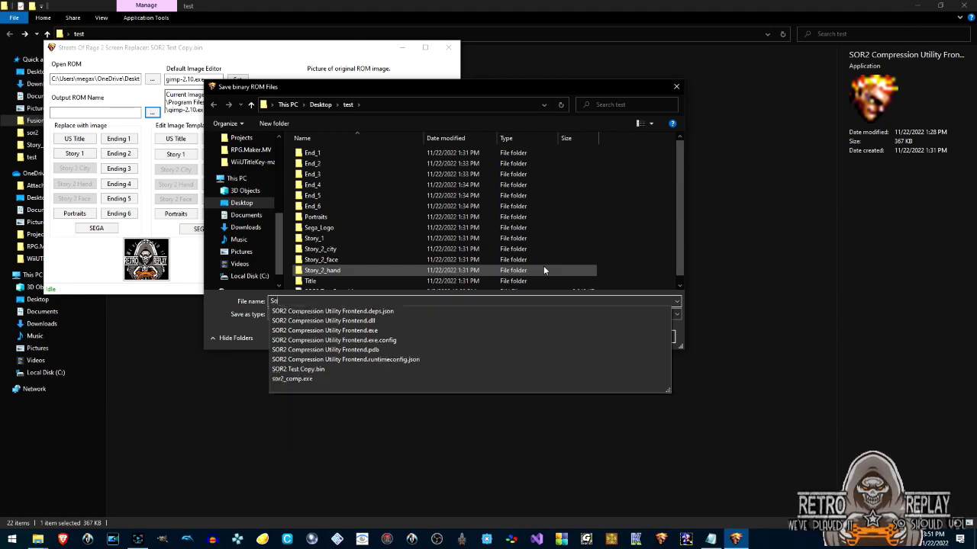
text(r2 title.bin)
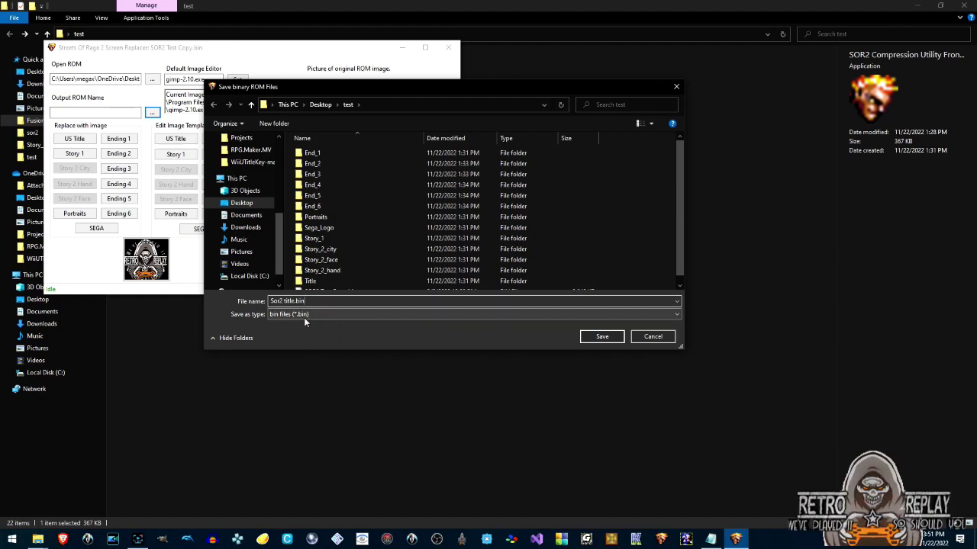
click(599, 337)
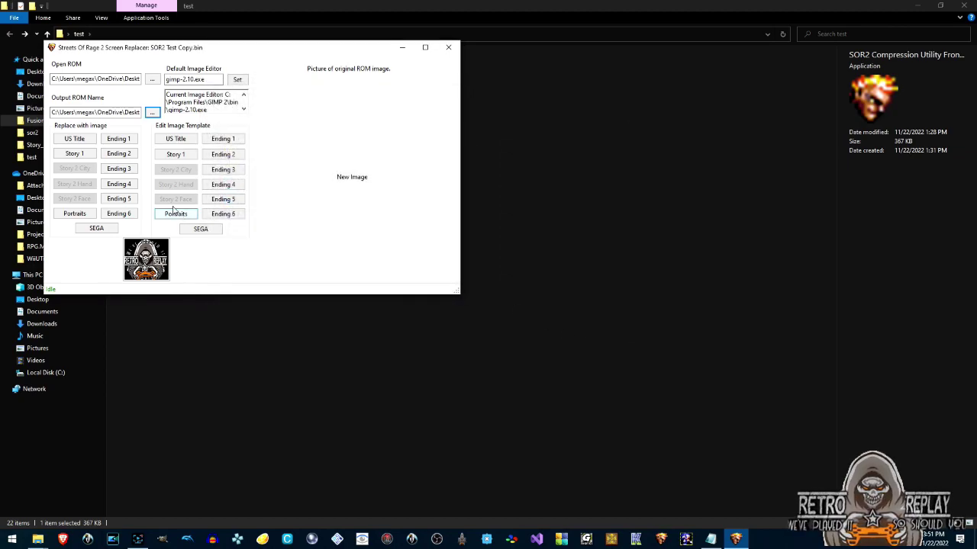
click(86, 140)
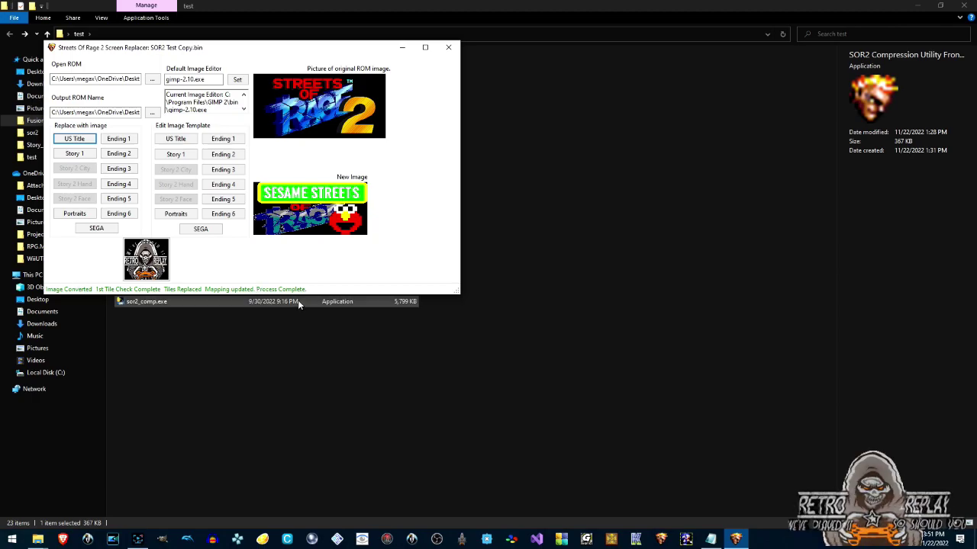
Run the original SOR2 Test Copy.bin in the Fusion emulator to examine its title screen, and close the emulator.
click(402, 48)
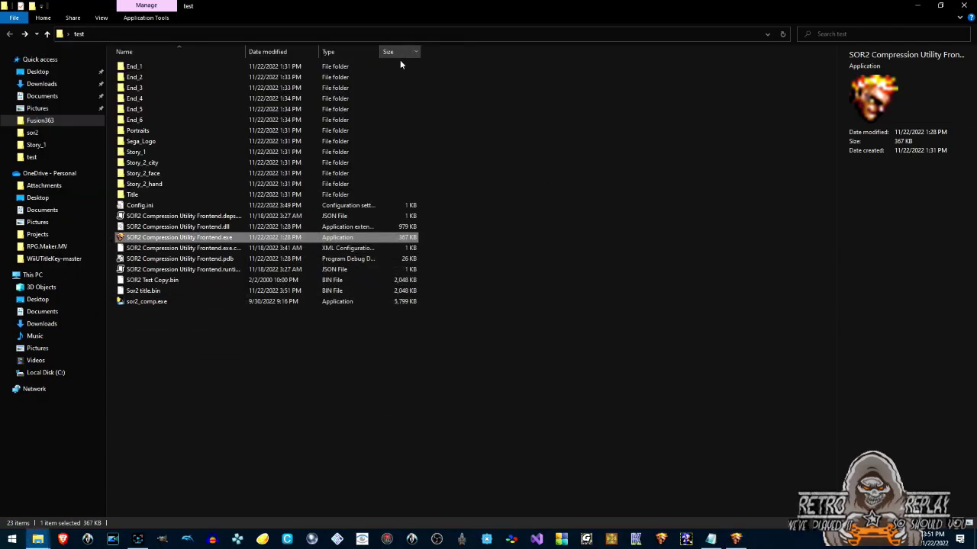
click(637, 540)
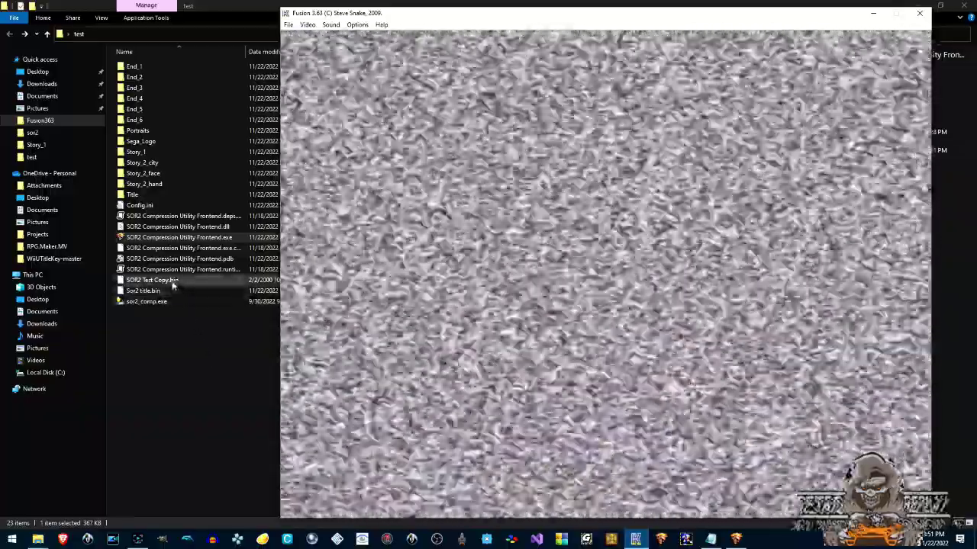
click(173, 282)
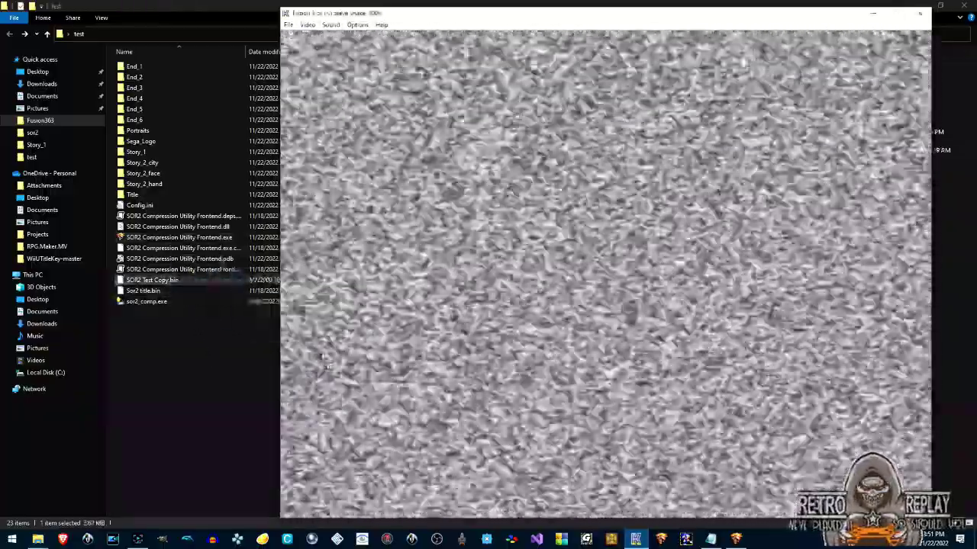
drag(305, 304, 387, 356)
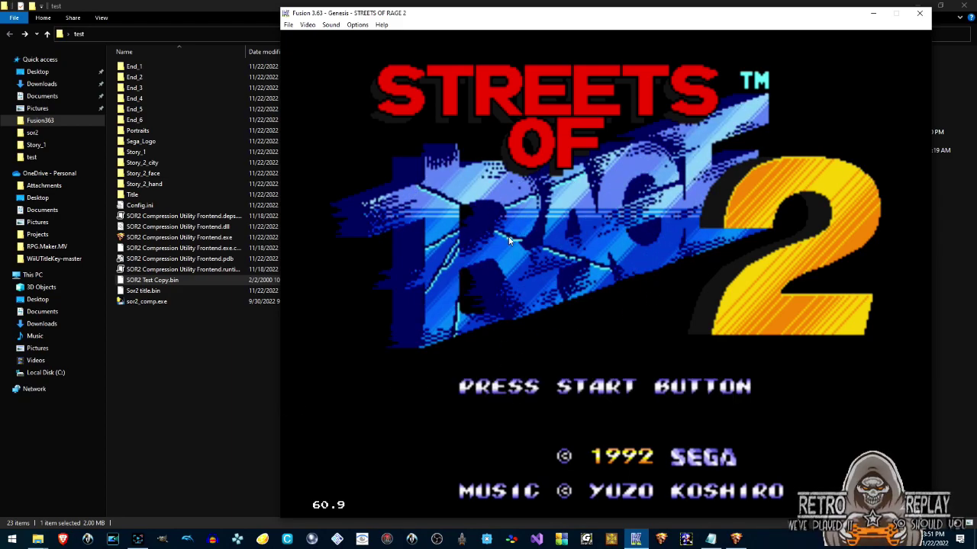
click(919, 13)
Run the modified Sor2 title.bin in Fusion to examine its new title screen, and close the emulator.
click(636, 539)
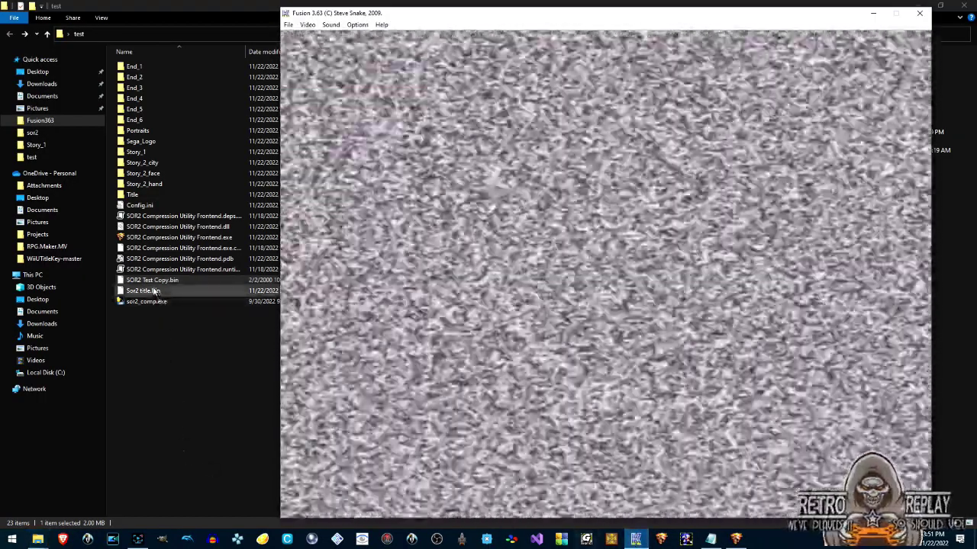
click(153, 291)
drag(152, 293, 419, 382)
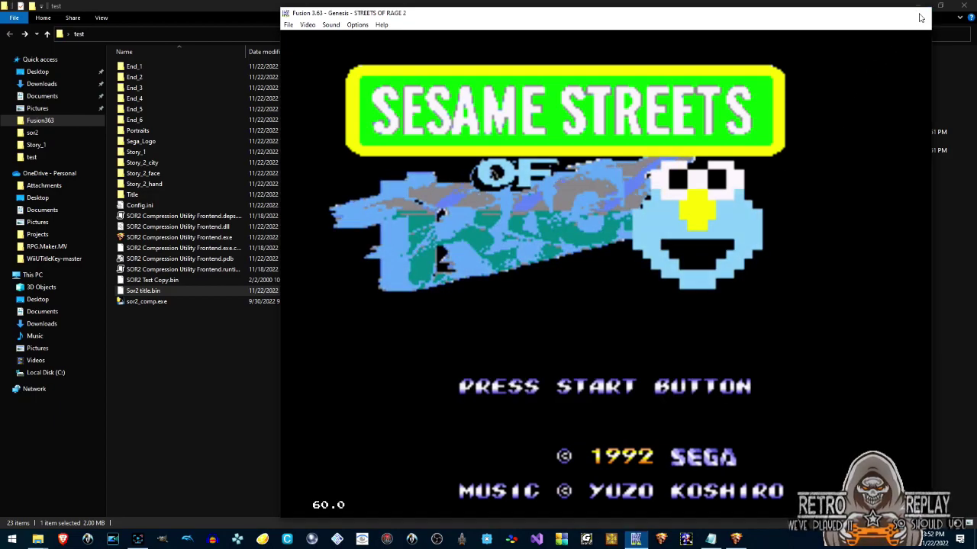
click(920, 15)
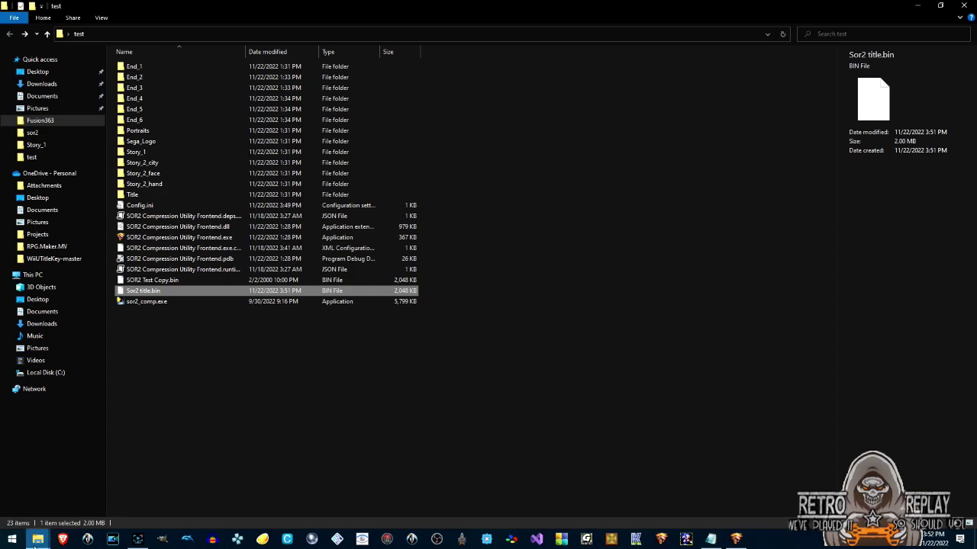
Switch to the Palettes of Rage folder, look through its guides folder, and launch Palettes of Rage.jar.
click(37, 539)
click(141, 500)
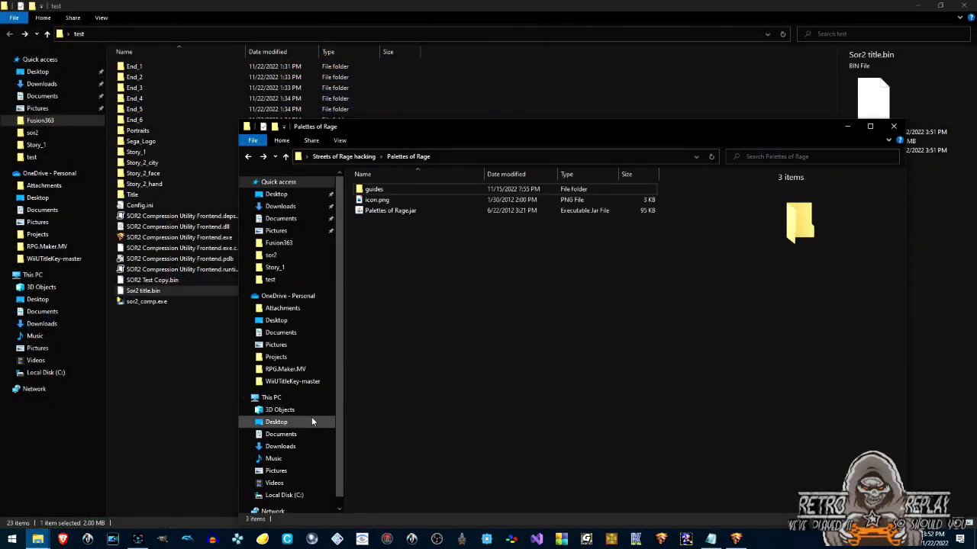
double_click(396, 188)
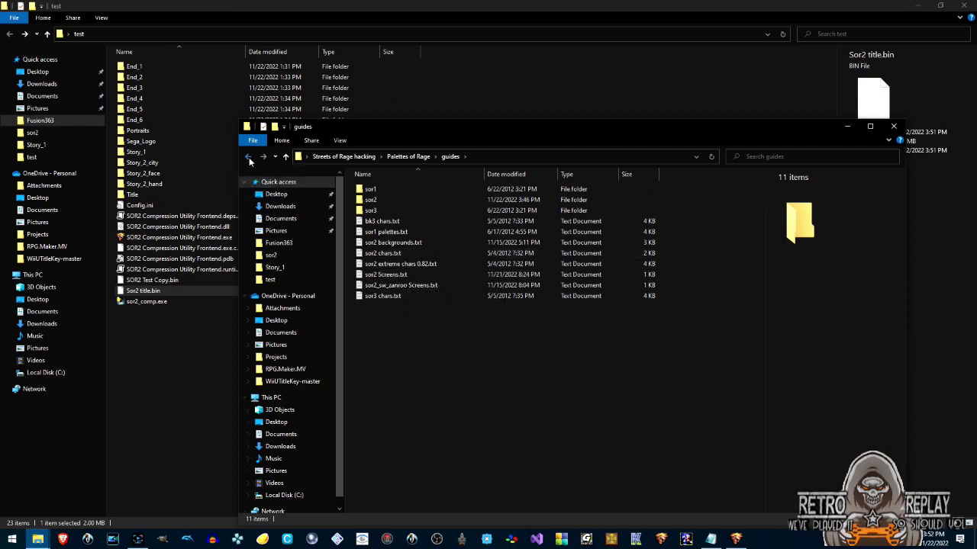
click(249, 157)
click(381, 211)
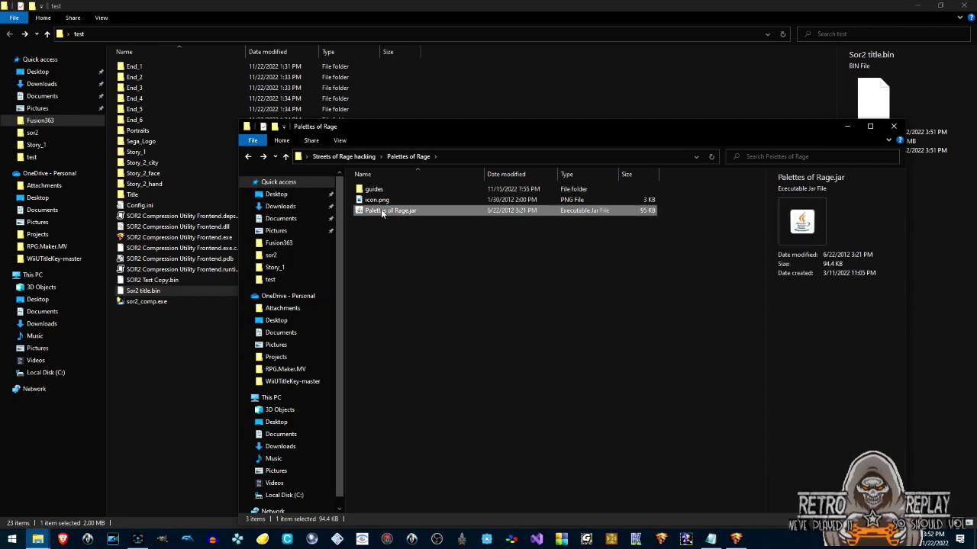
double_click(382, 211)
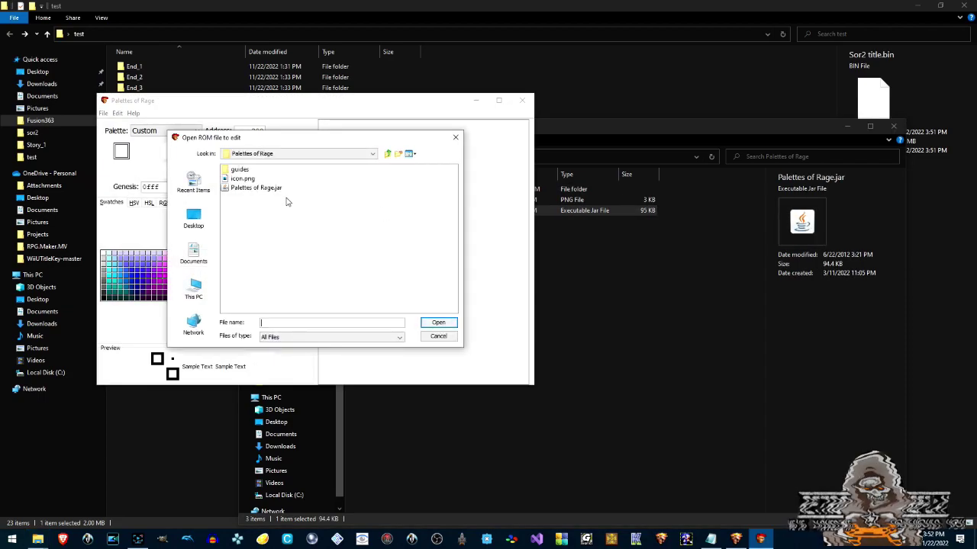
Open Sor2 title.bin from the Desktop's test folder for palette editing, with sor2 Screens.txt as the palettes guide.
click(193, 218)
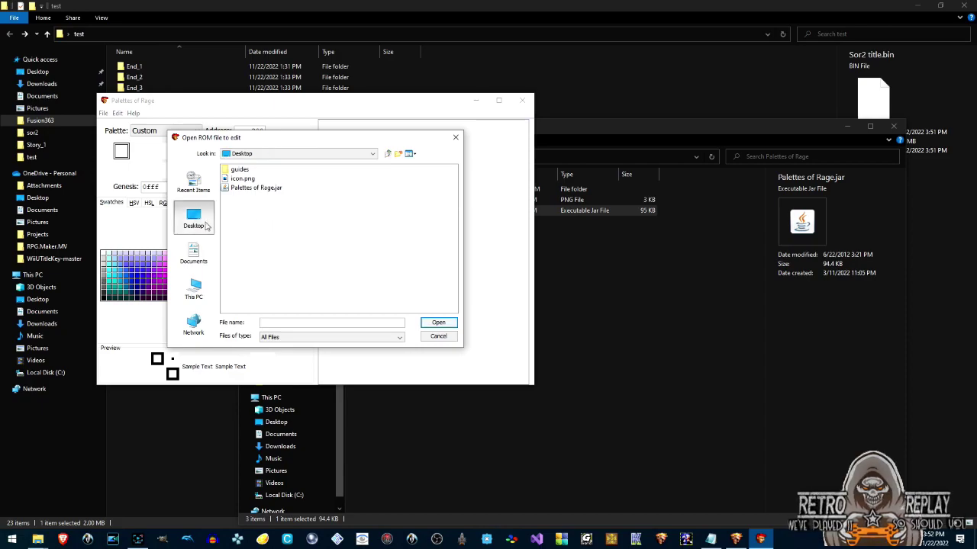
click(260, 235)
text(test)
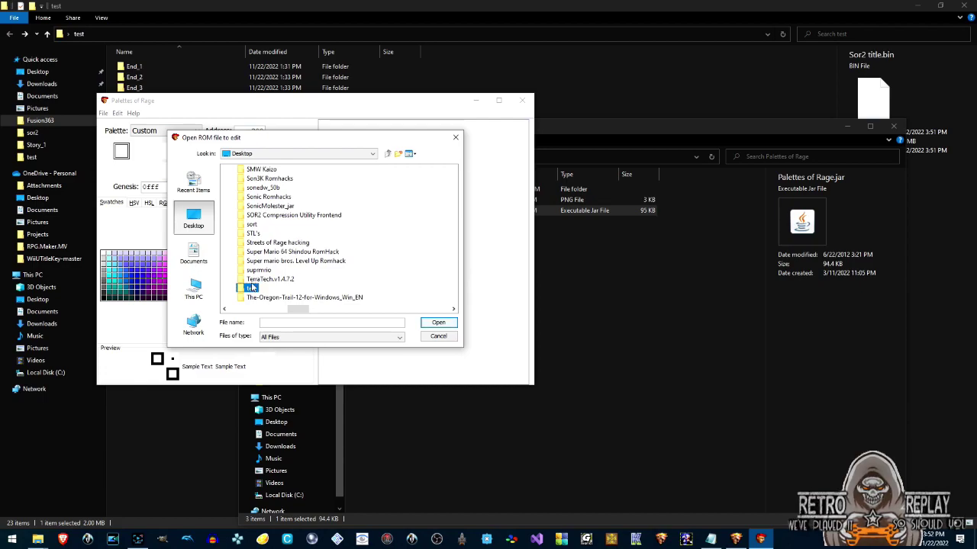
double_click(251, 290)
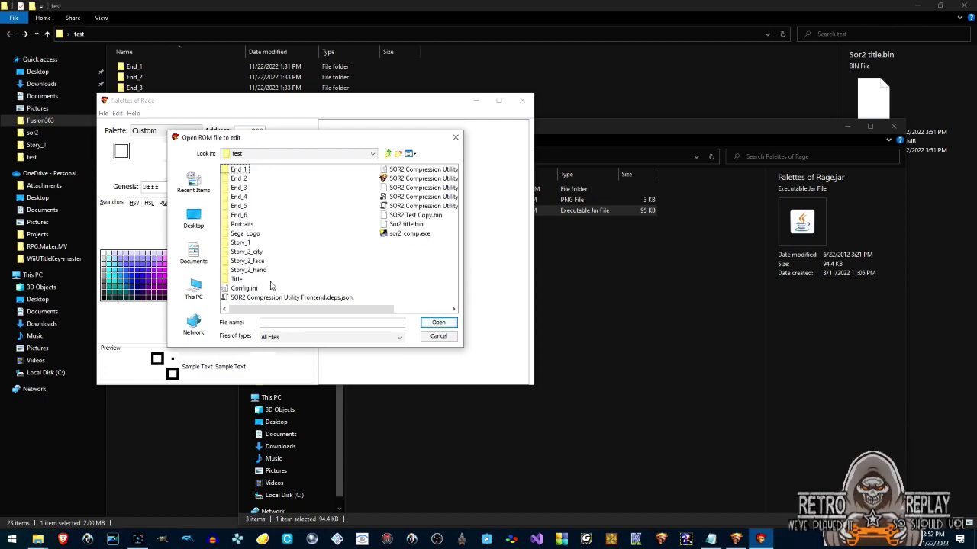
click(416, 224)
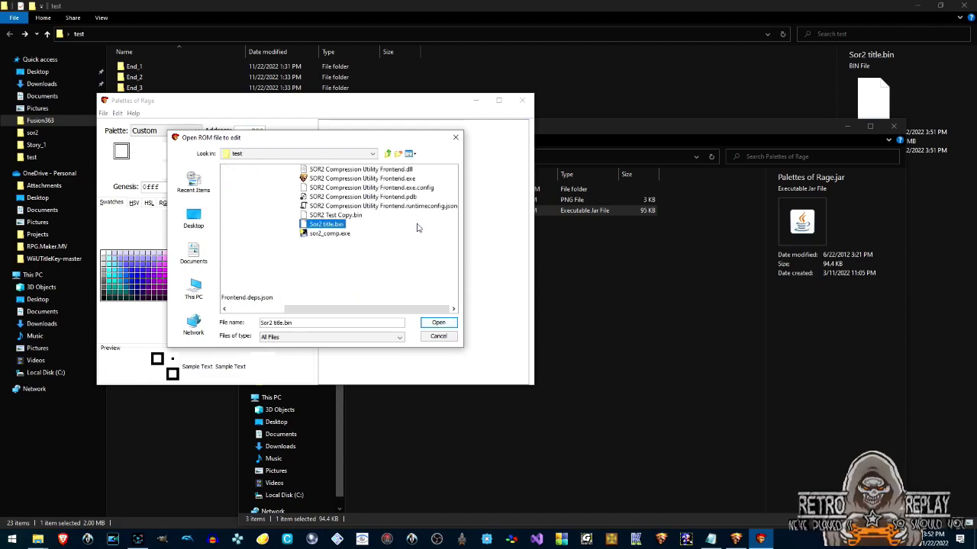
click(438, 324)
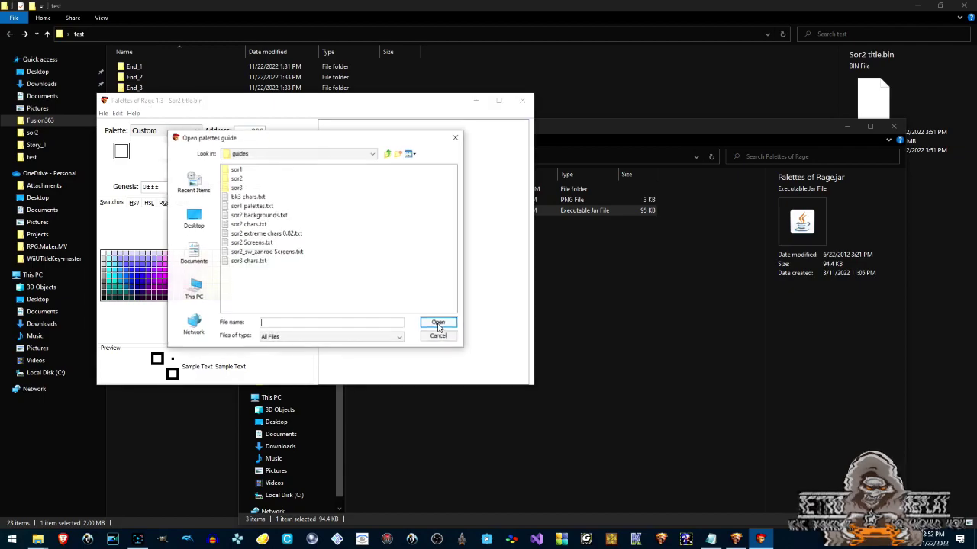
double_click(264, 243)
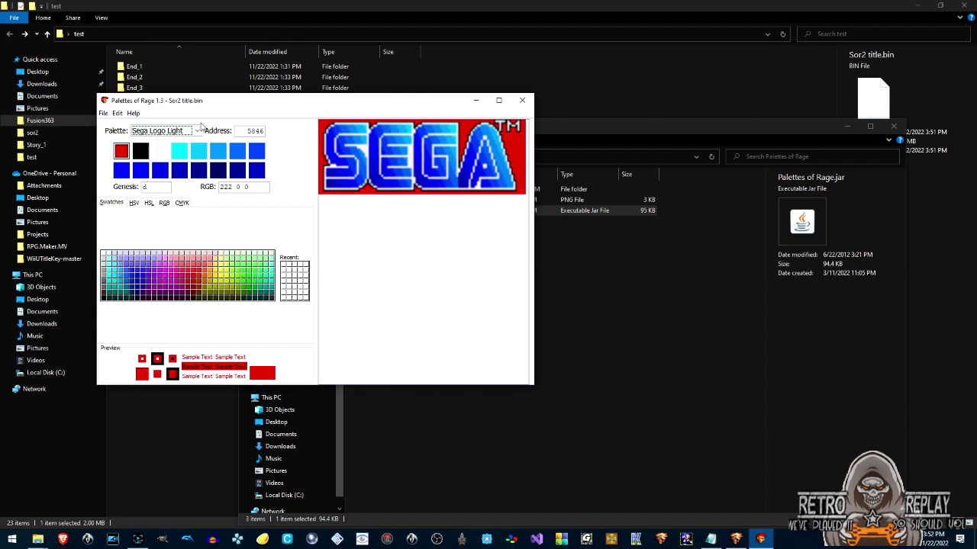
Compare the USA Title and USA Title Shimmer palettes, ending with USA Title loaded.
click(197, 132)
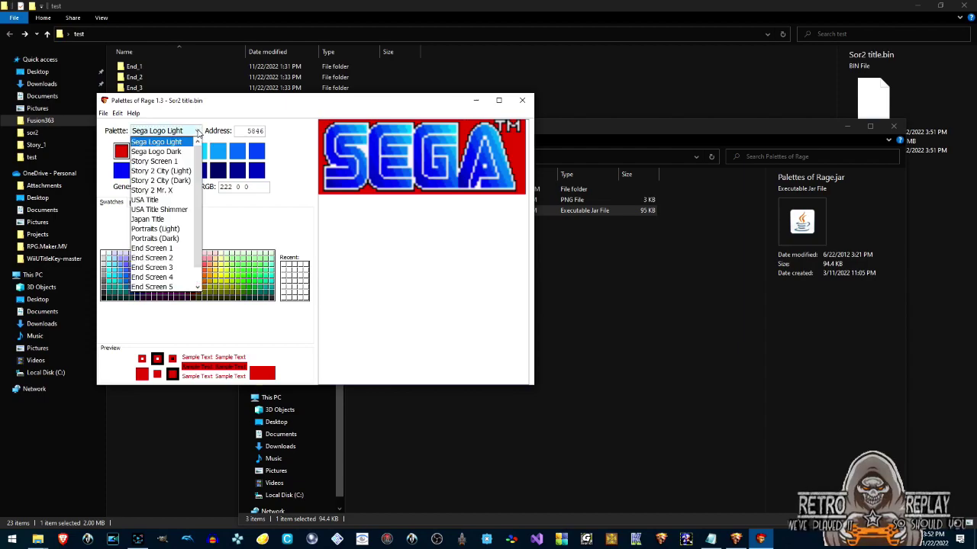
click(174, 200)
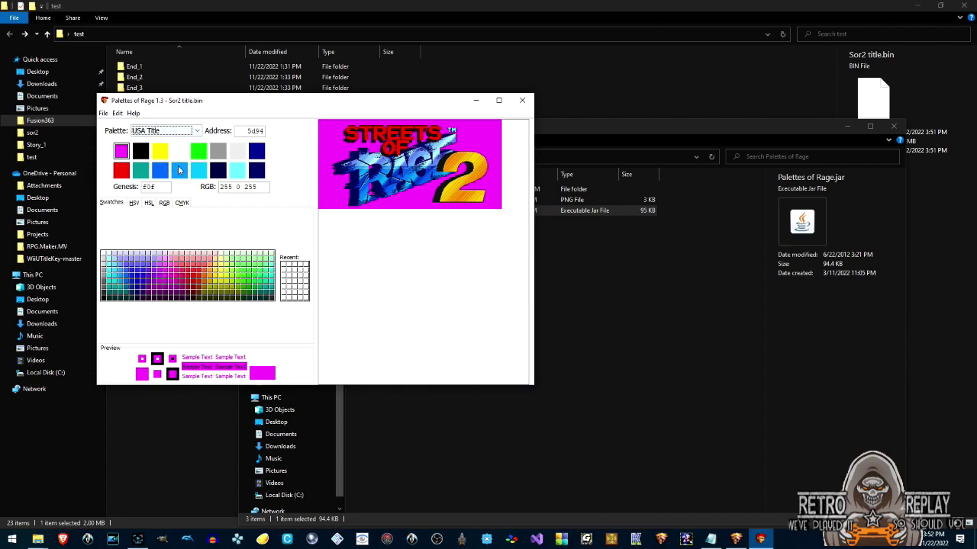
click(195, 132)
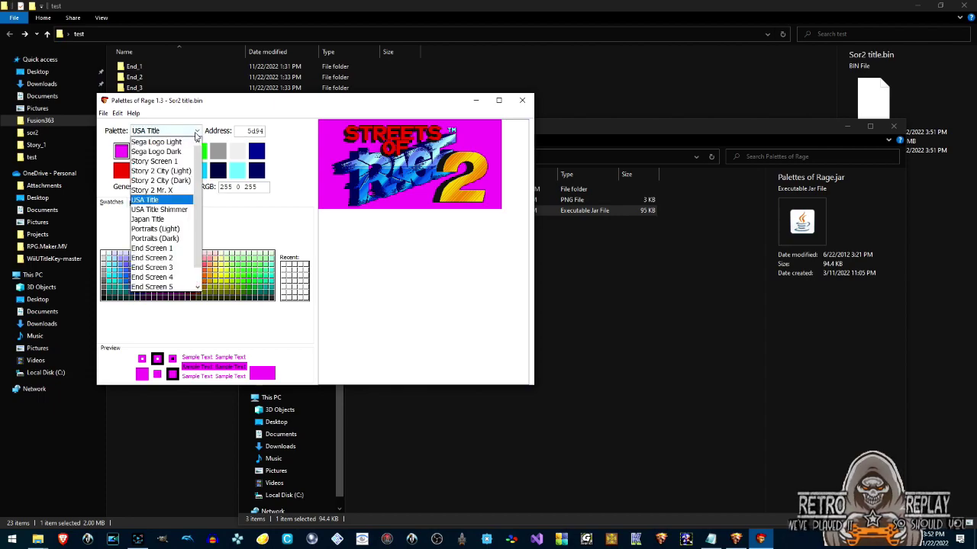
click(181, 211)
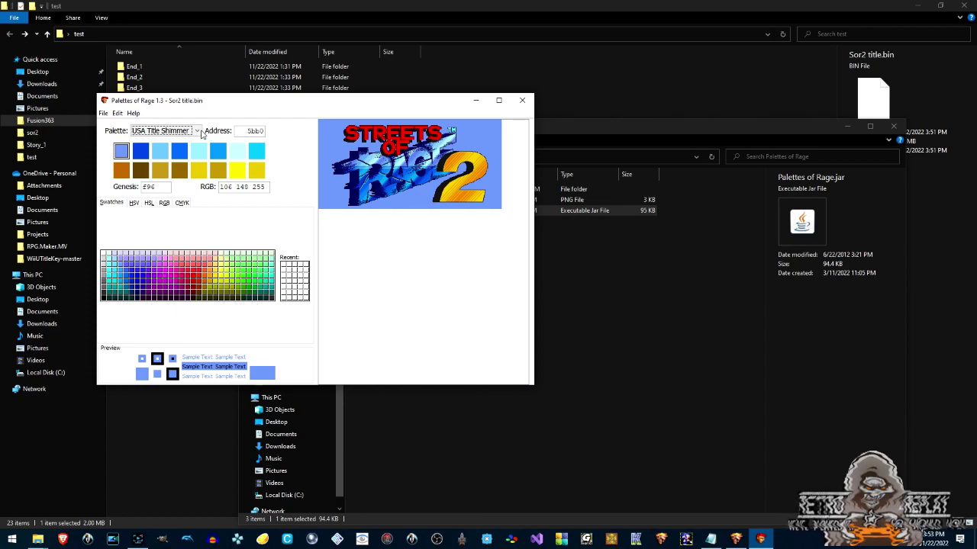
click(198, 132)
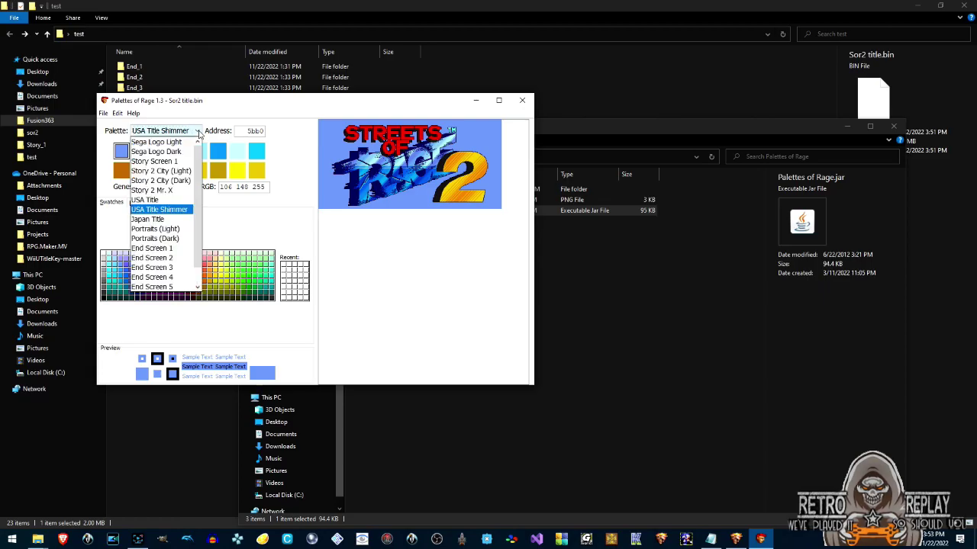
click(184, 201)
Run Sor2 title.bin in the Fusion emulator and pause emulation on its title screen to compare its colours with the palette.
click(636, 539)
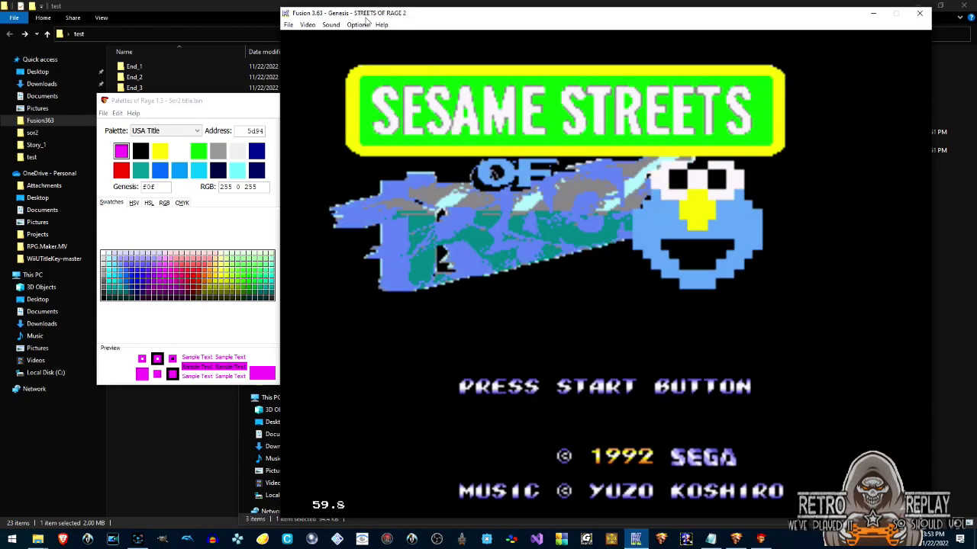
click(357, 25)
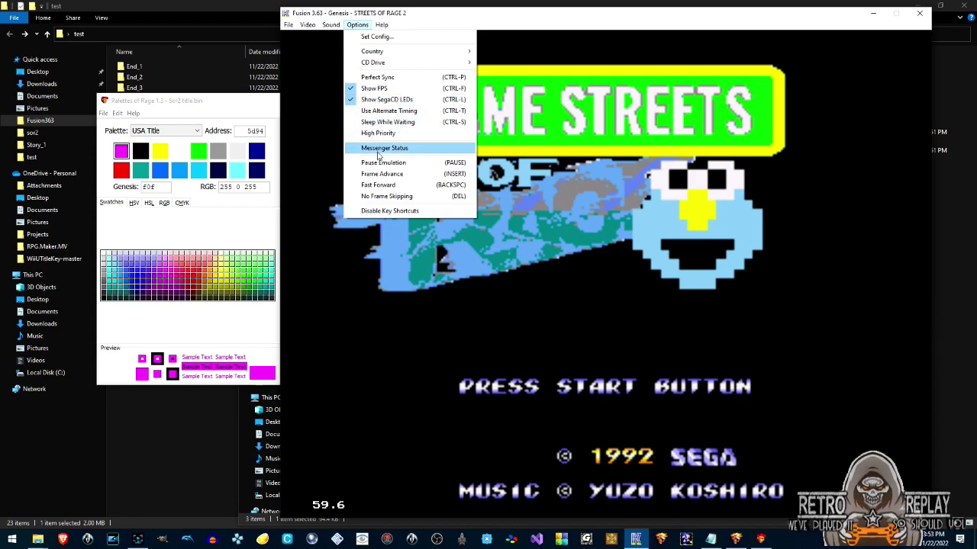
click(377, 161)
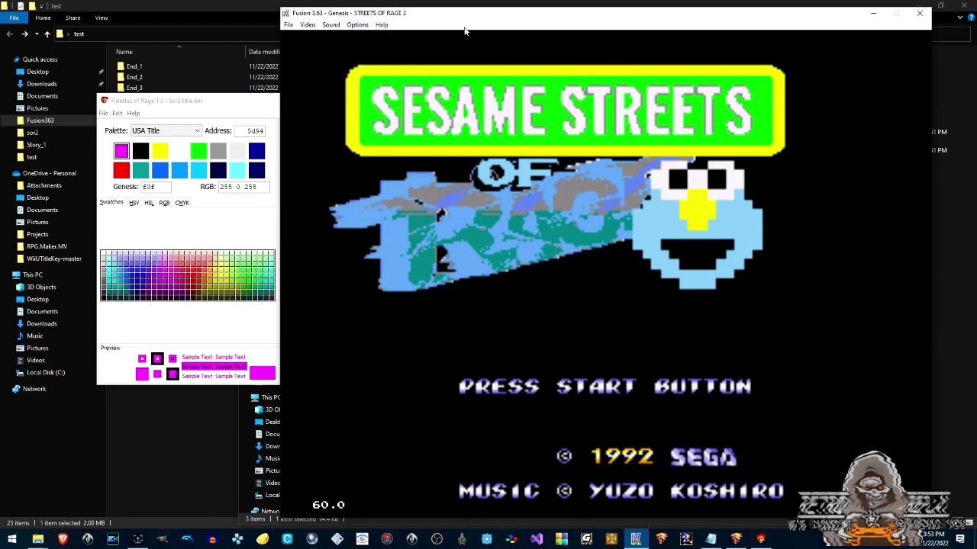
Change the seventh colour in the first row of the USA Title Shimmer palette to red, RGB 255 32 32, and save the ROM.
click(197, 130)
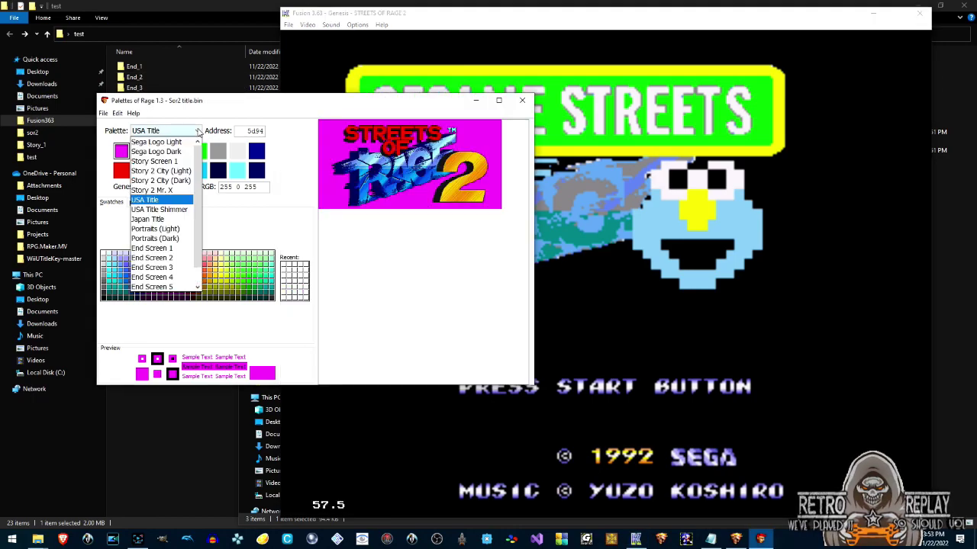
click(187, 209)
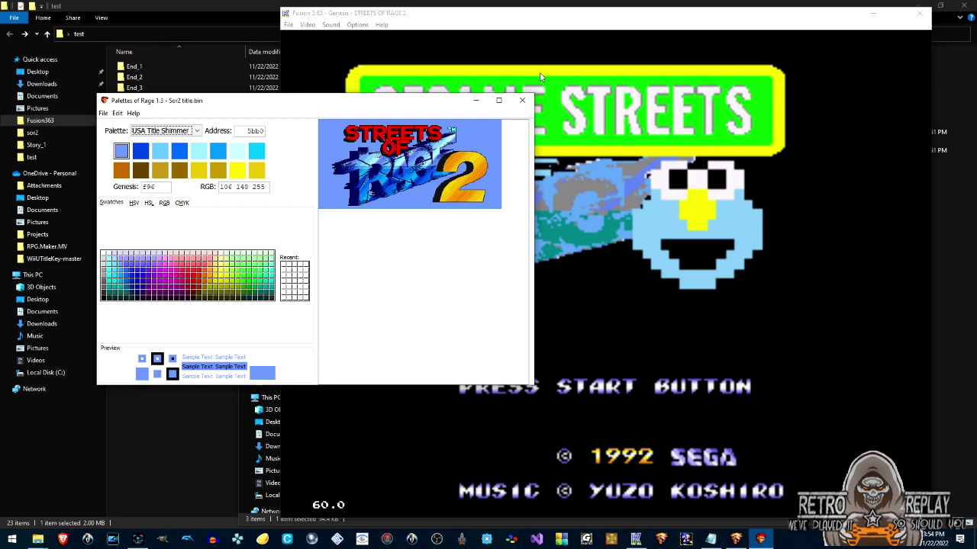
click(238, 152)
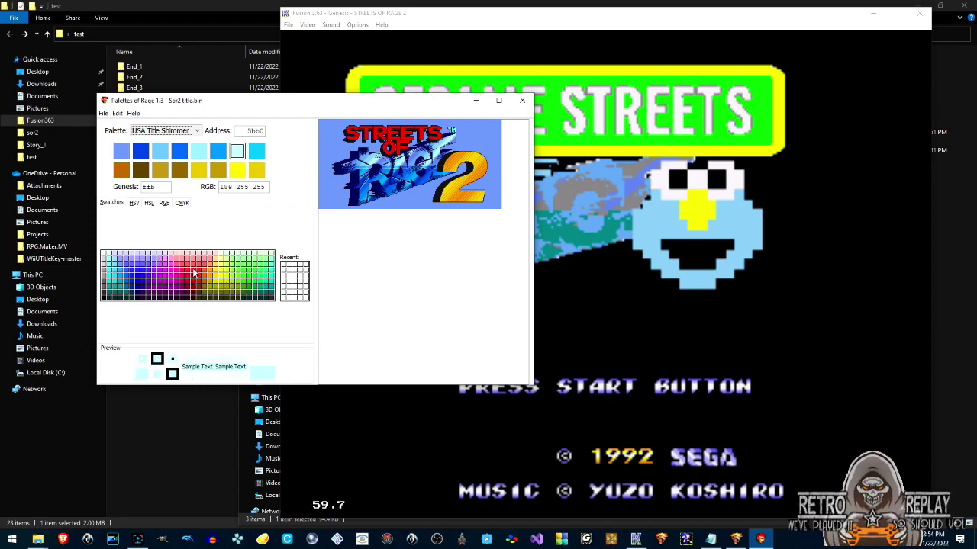
click(194, 272)
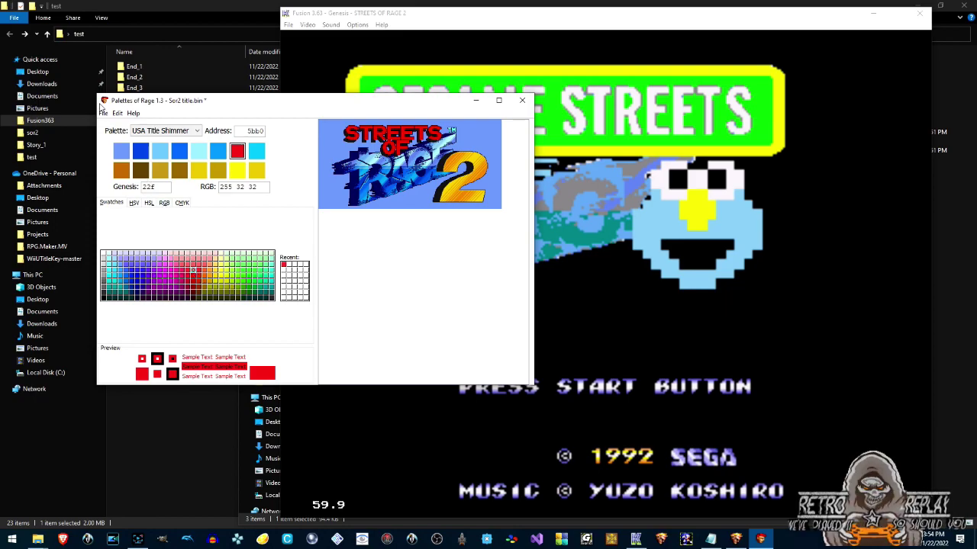
click(103, 113)
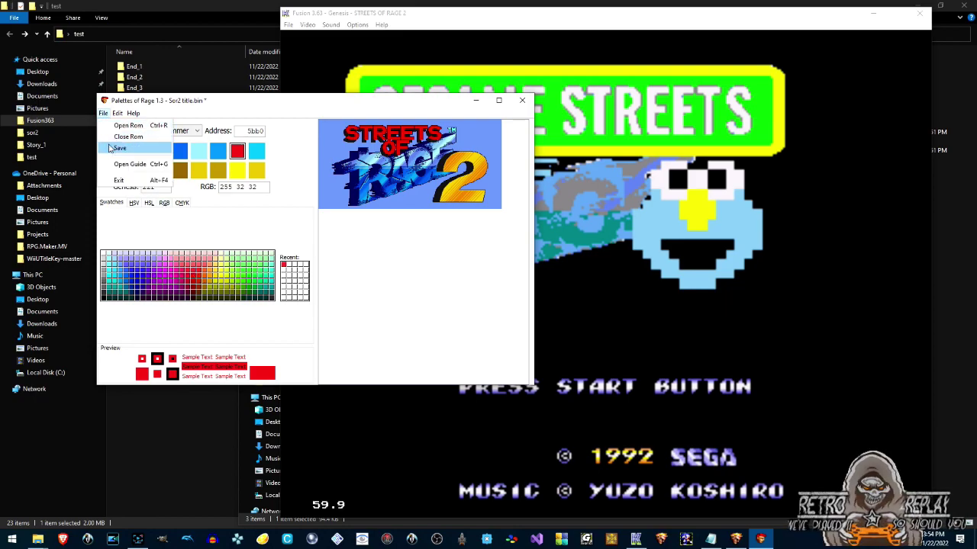
click(114, 149)
Check the title screen colours in Fusion again and pause the emulation there.
click(642, 288)
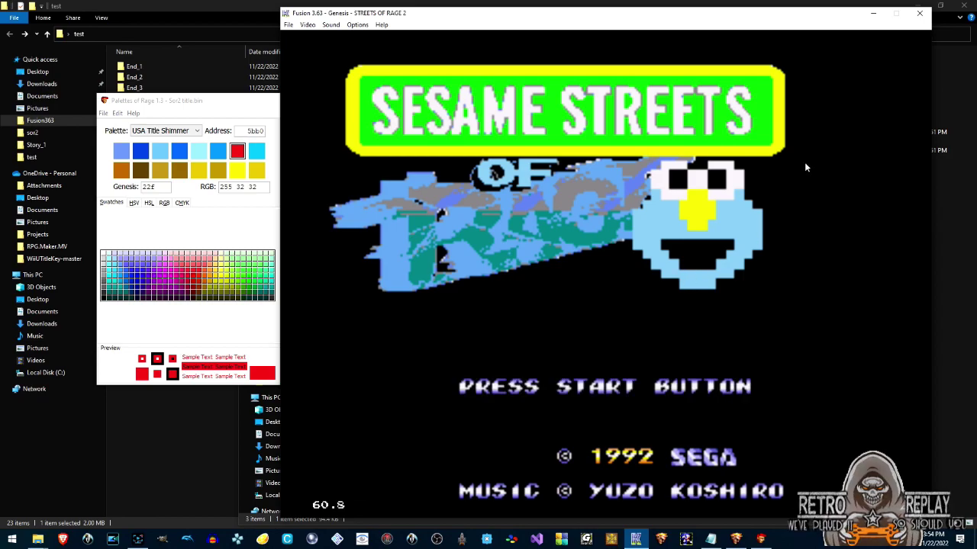
click(358, 25)
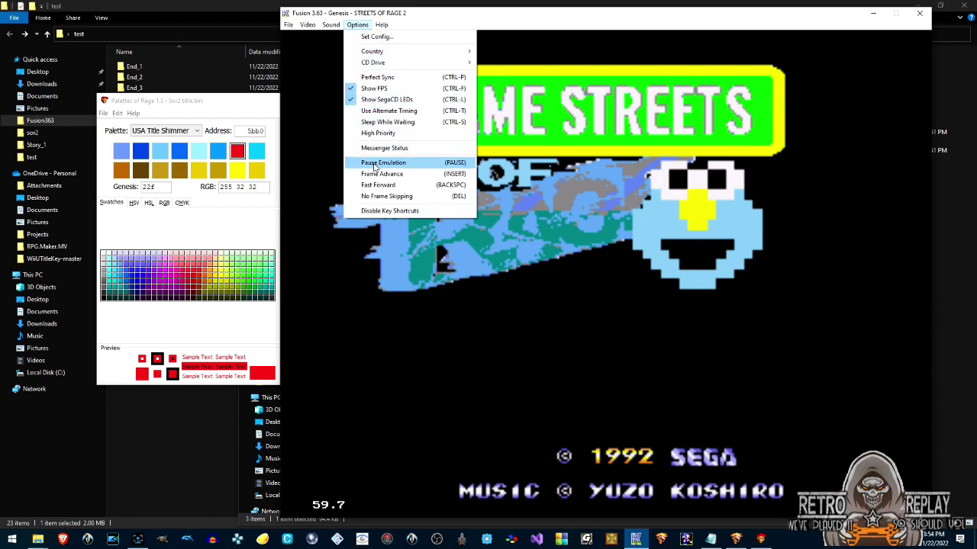
click(374, 164)
Change the fifth colour in the first row of the USA Title Shimmer palette to red, RGB 255 32 32, and save the ROM.
click(249, 110)
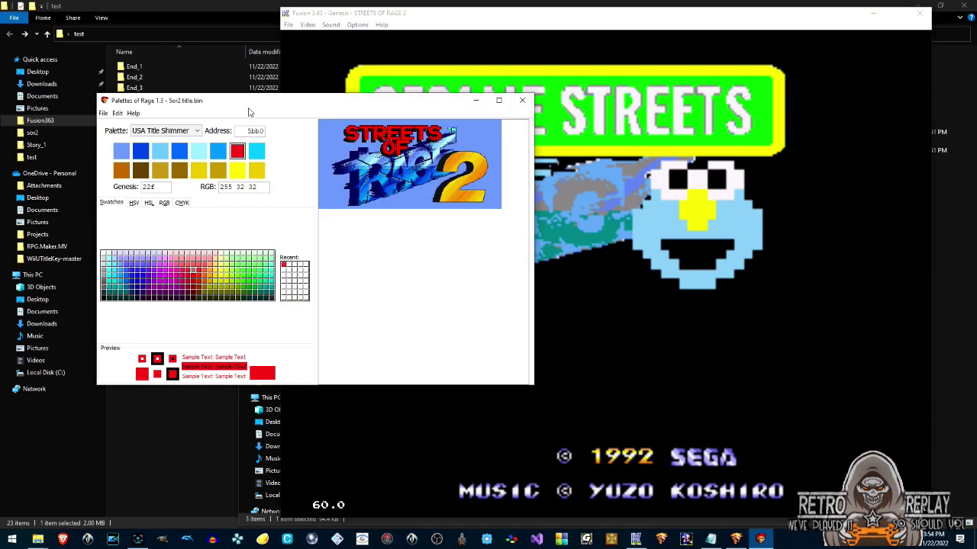
click(198, 152)
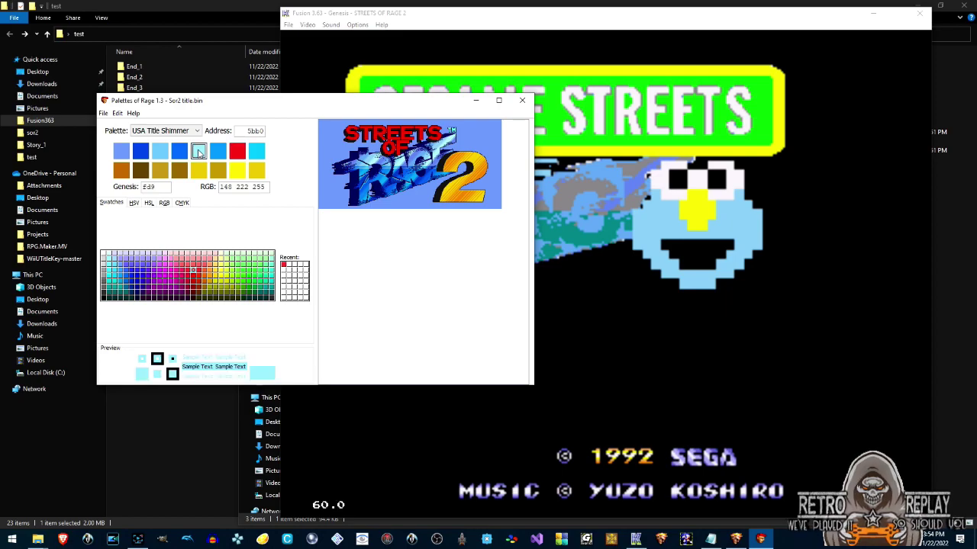
click(192, 270)
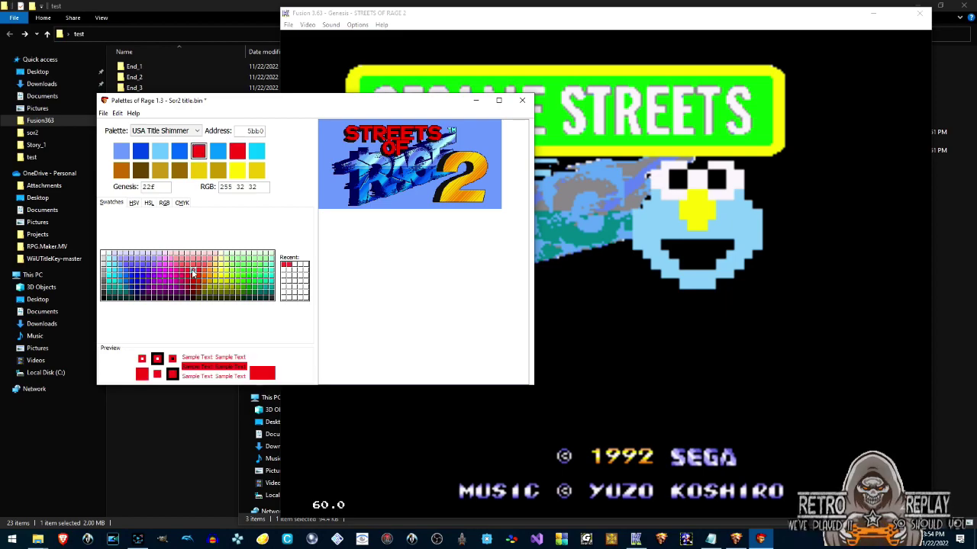
click(105, 115)
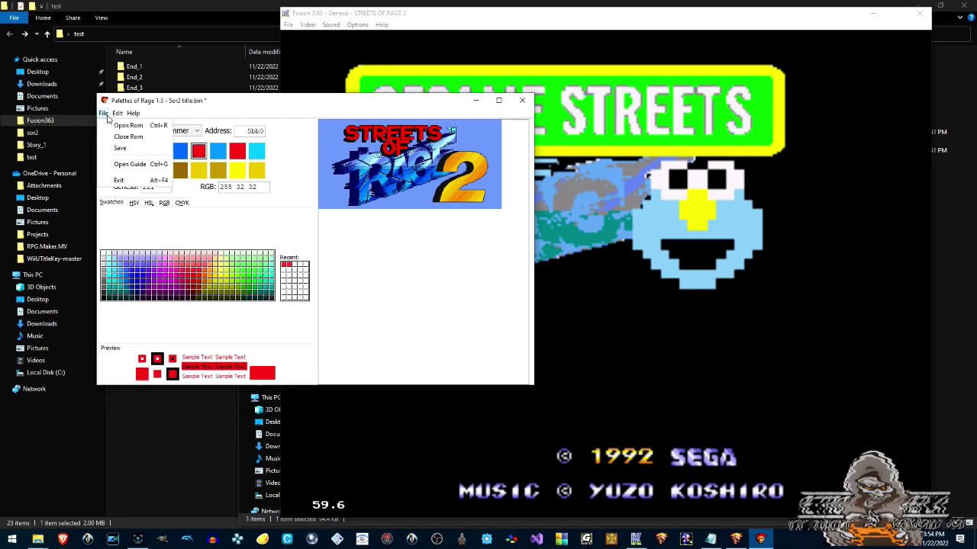
click(118, 148)
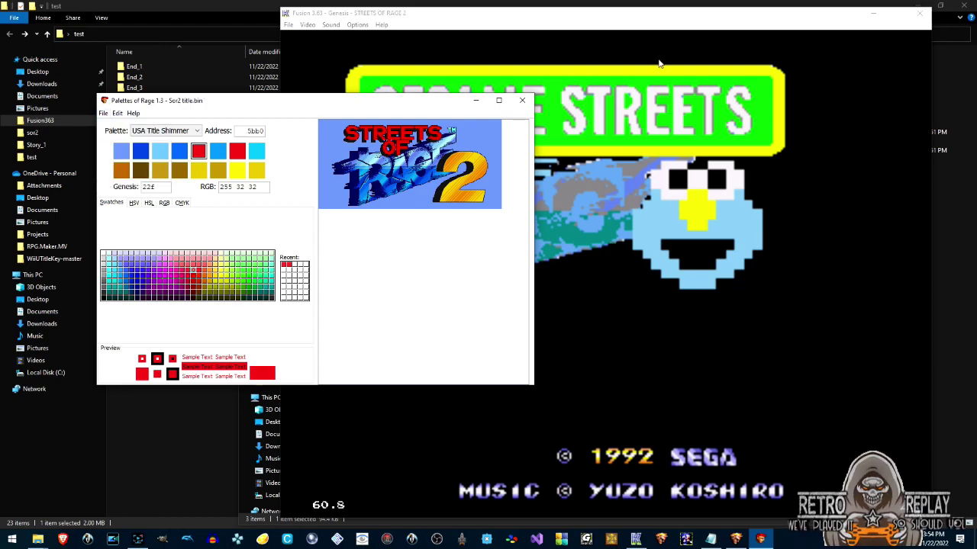
Examine the recoloured title screen of the saved ROM in Fusion, start the game from it, and close the emulator.
click(666, 29)
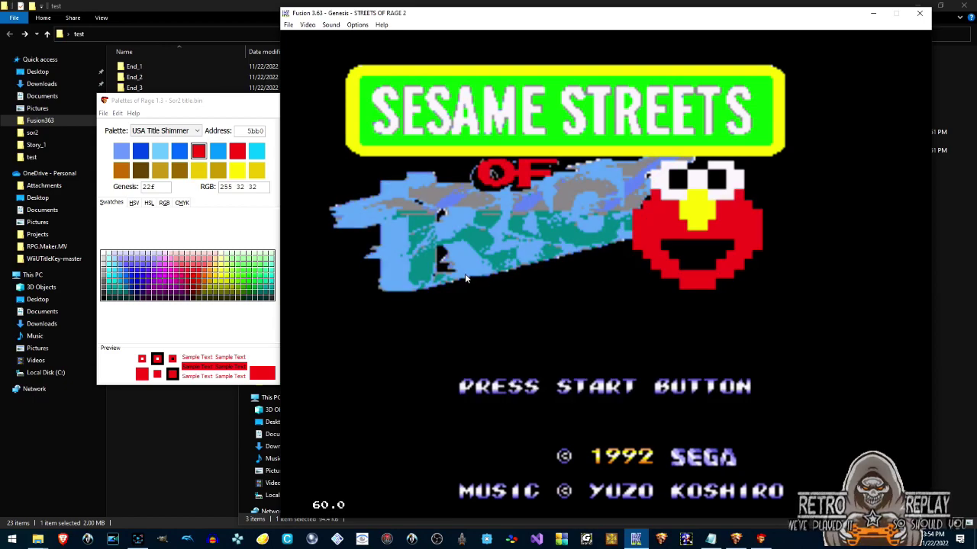
key(Return)
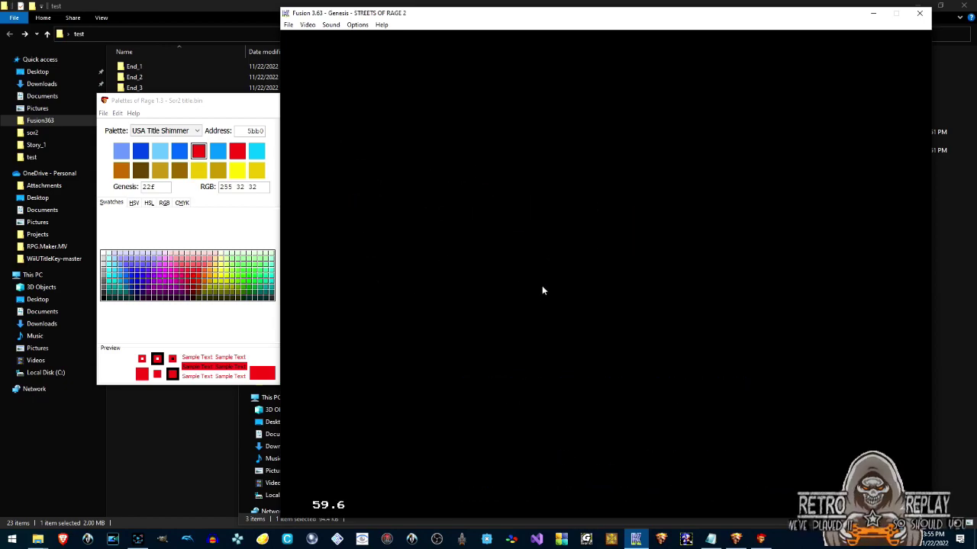
click(917, 13)
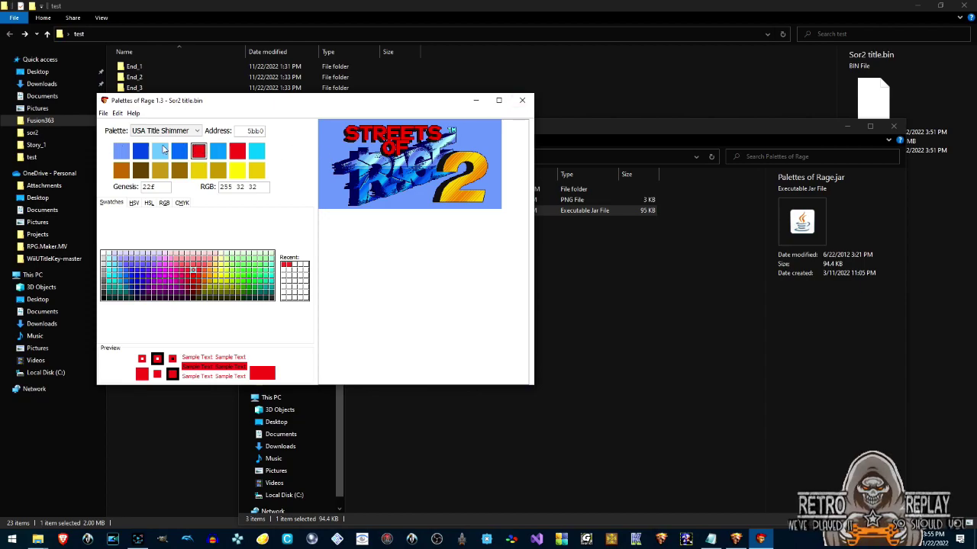
Close the palette editor, minimize the Palettes of Rage folder, and switch to the Streets Of Rage 2 Screen Replacer.
click(523, 101)
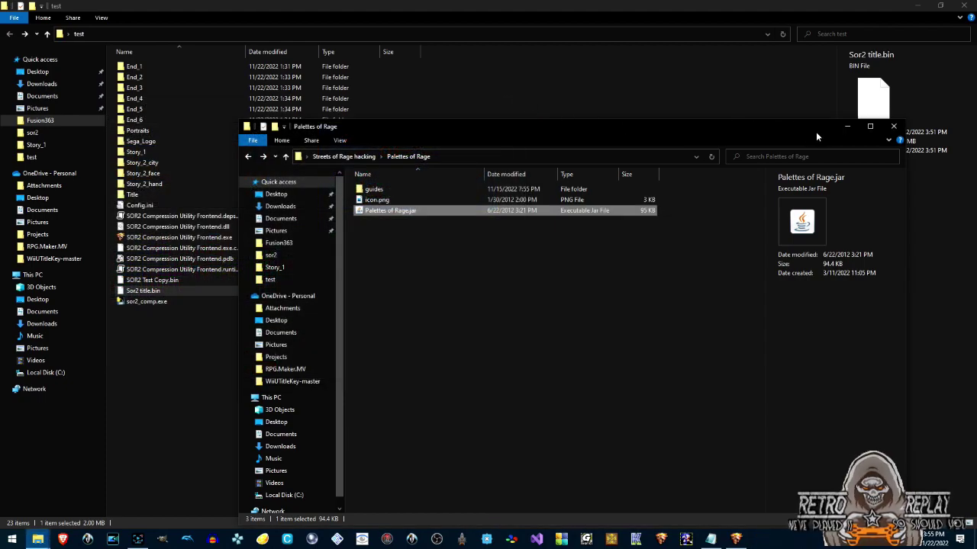
click(847, 126)
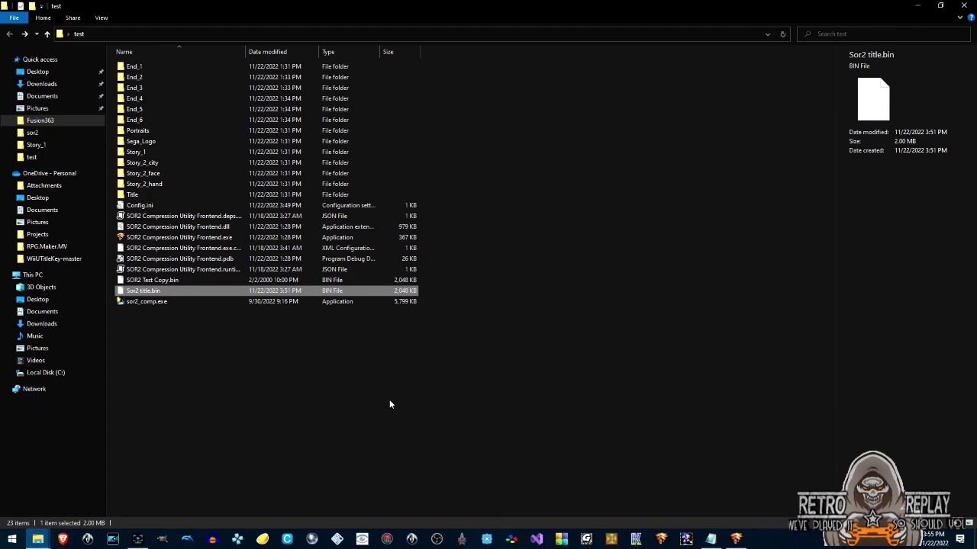
click(735, 539)
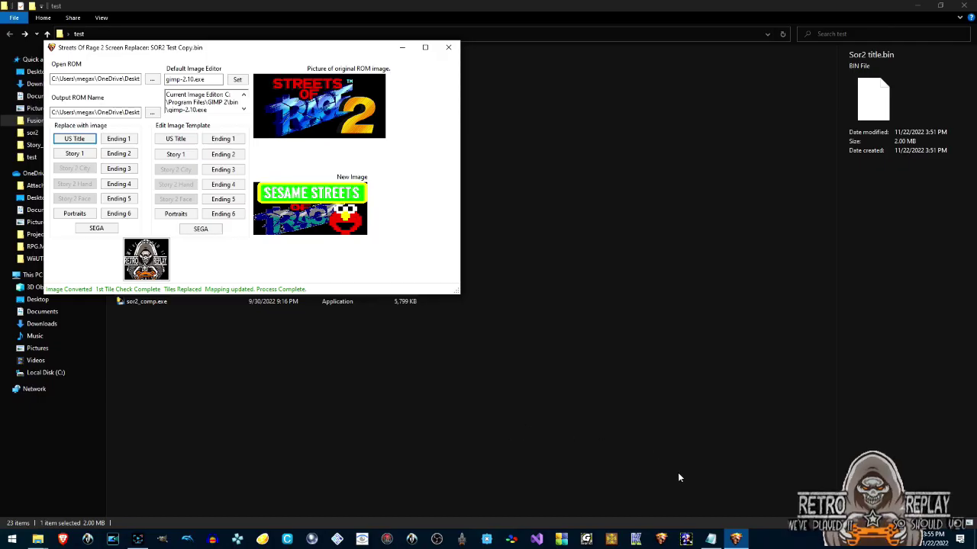
Run Sor2 title.bin from the test folder in Fusion, pause on the first story screen to examine it, and close the emulator.
click(635, 539)
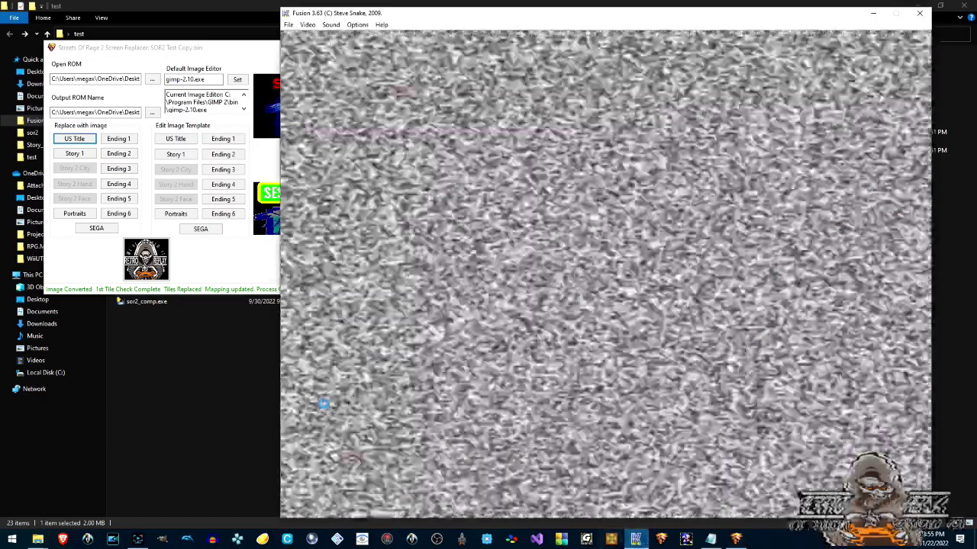
click(37, 539)
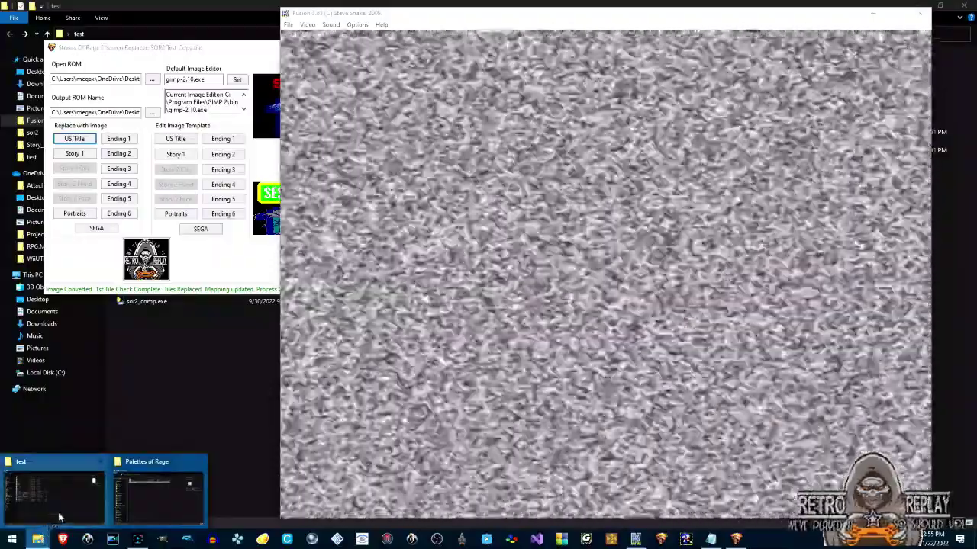
click(65, 513)
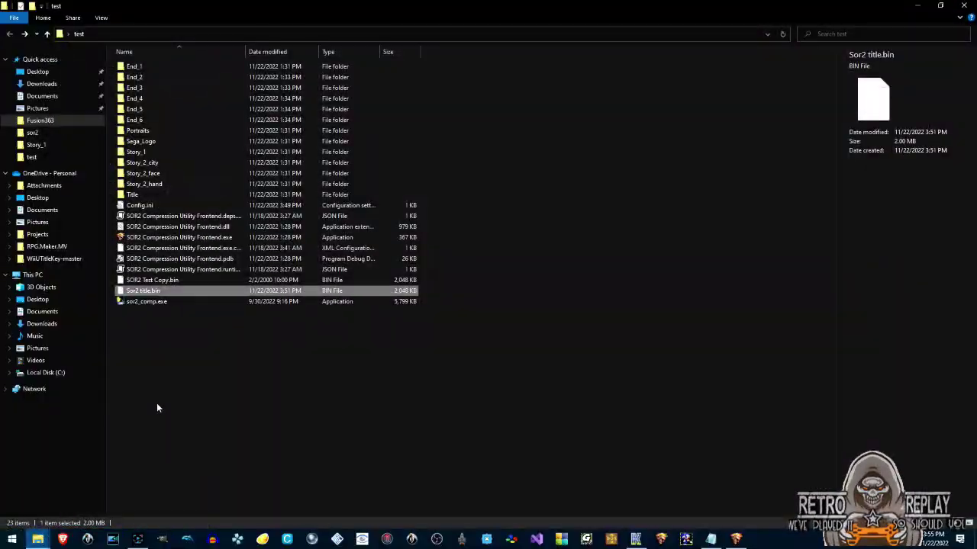
click(636, 539)
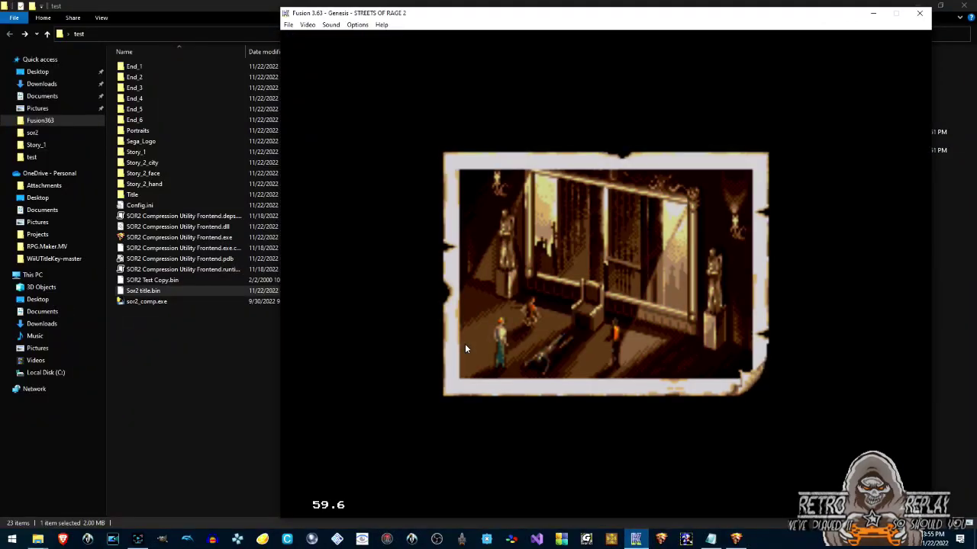
click(354, 25)
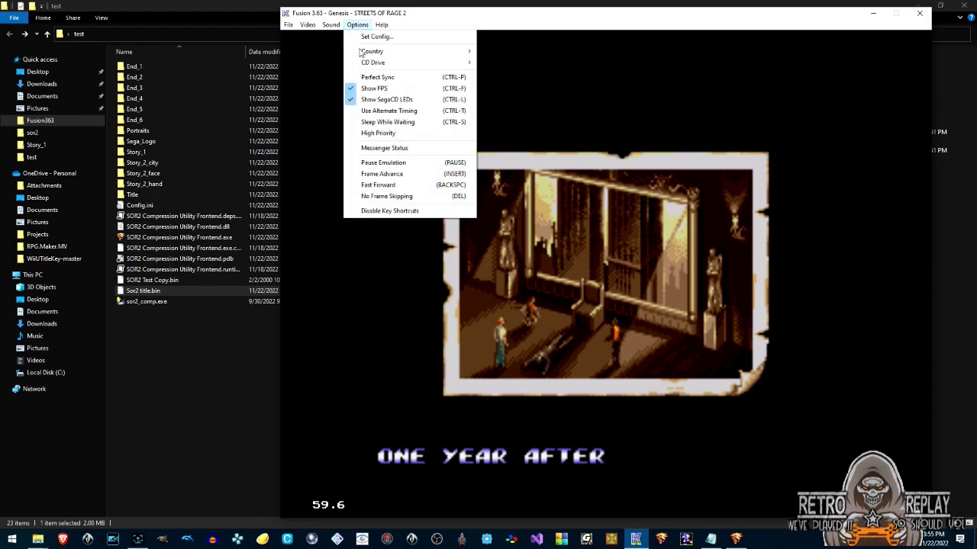
click(374, 162)
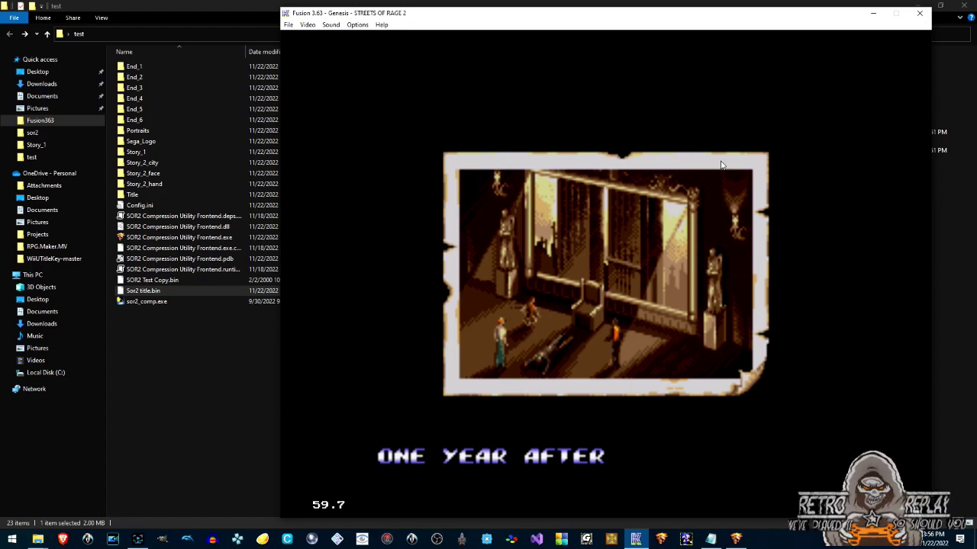
click(920, 13)
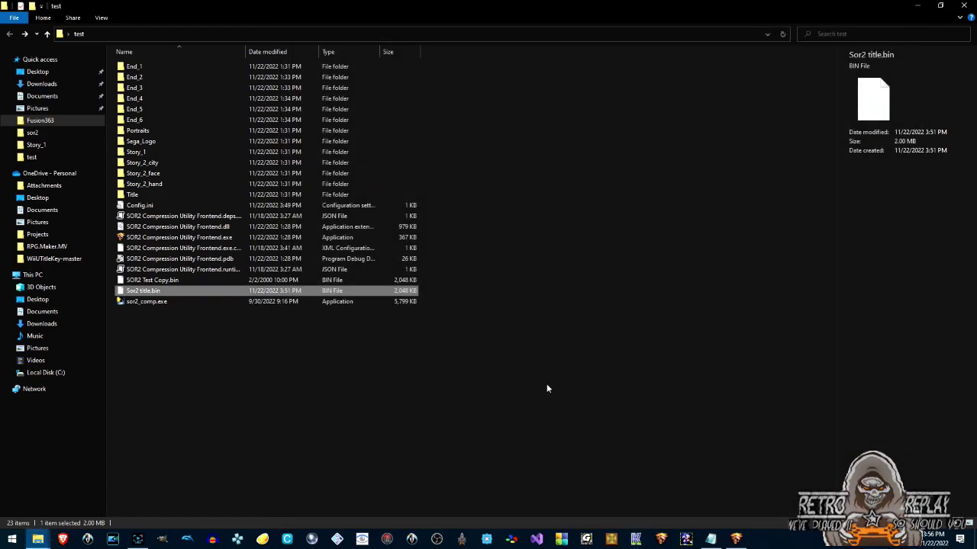
Switch to the Streets Of Rage 2 Screen Replacer and open Sor2 title.bin from the test folder as the source ROM.
click(735, 538)
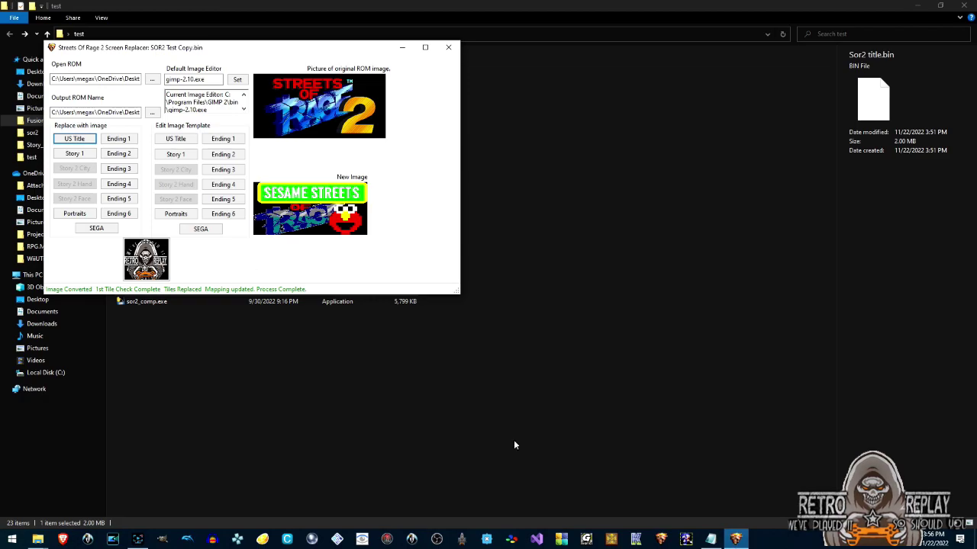
click(152, 80)
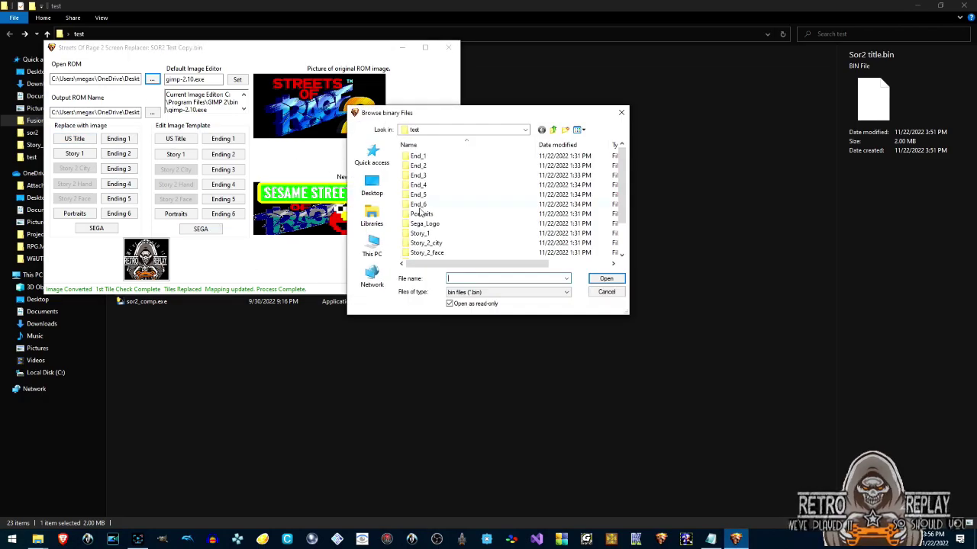
scroll(608, 254, down, 2)
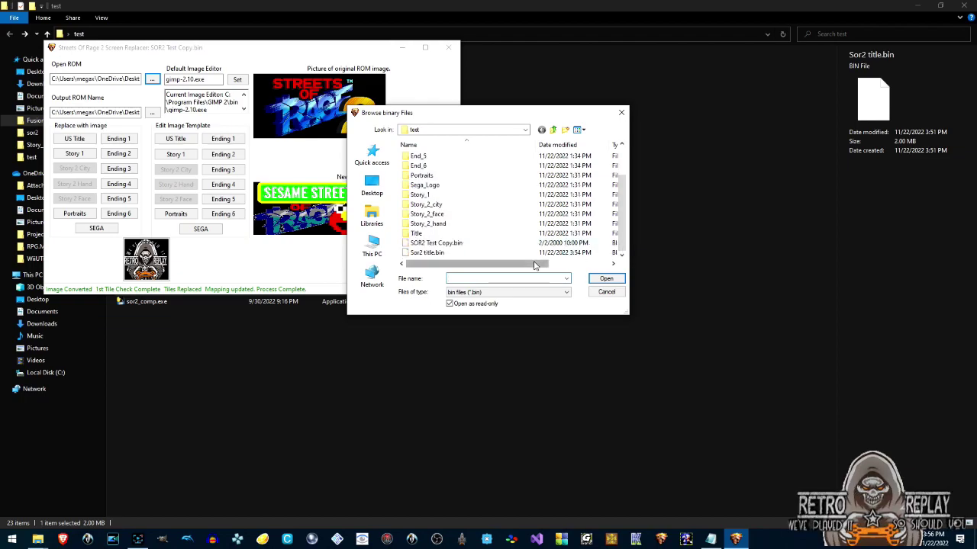
click(438, 254)
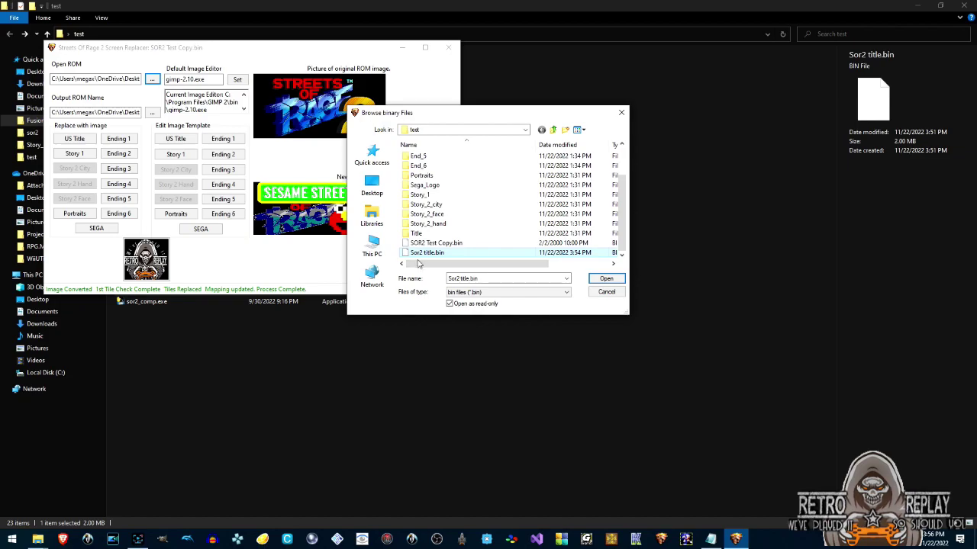
click(606, 279)
Set the output ROM name to "sor2 story1", replace the Story 1 screen with its custom image, and minimize the Screen Replacer.
click(153, 112)
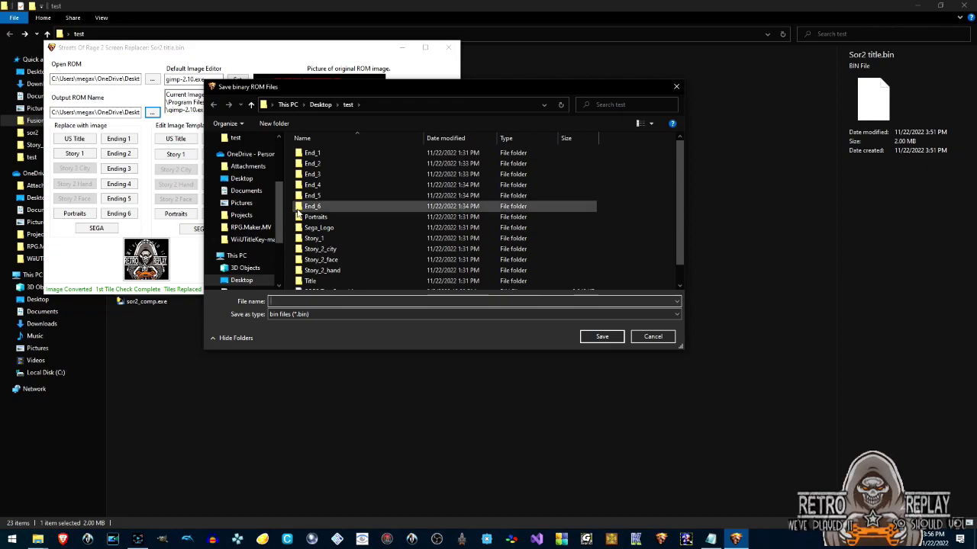
text(sor)
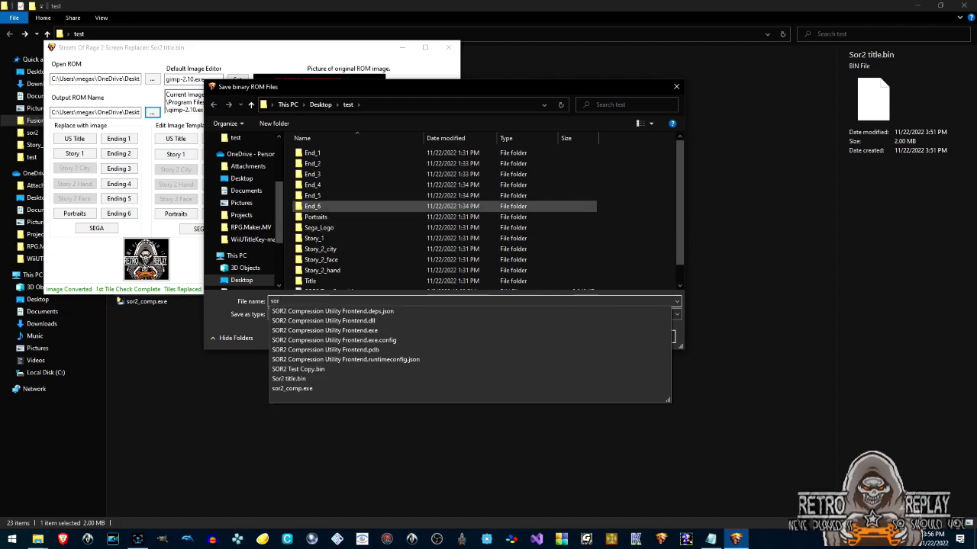
text(2 story)
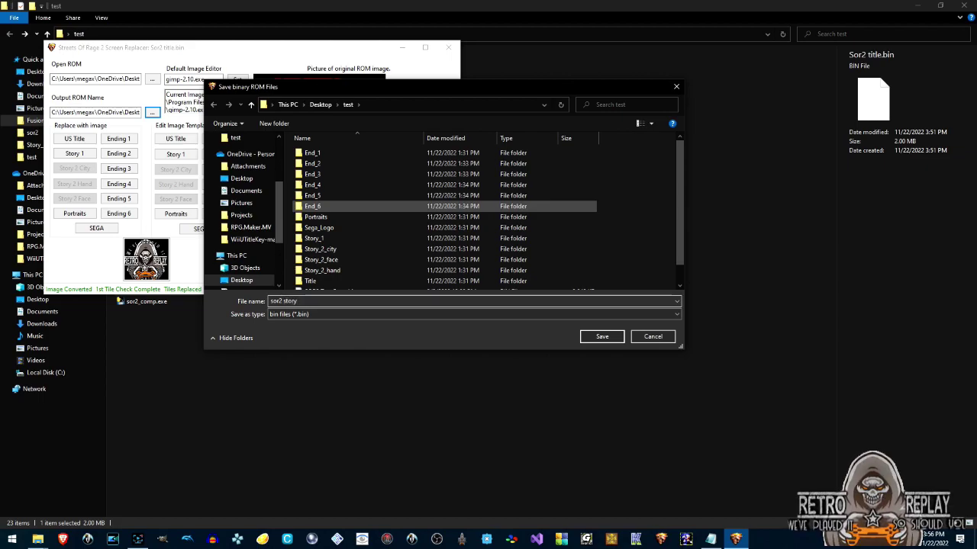
text(1)
key(Return)
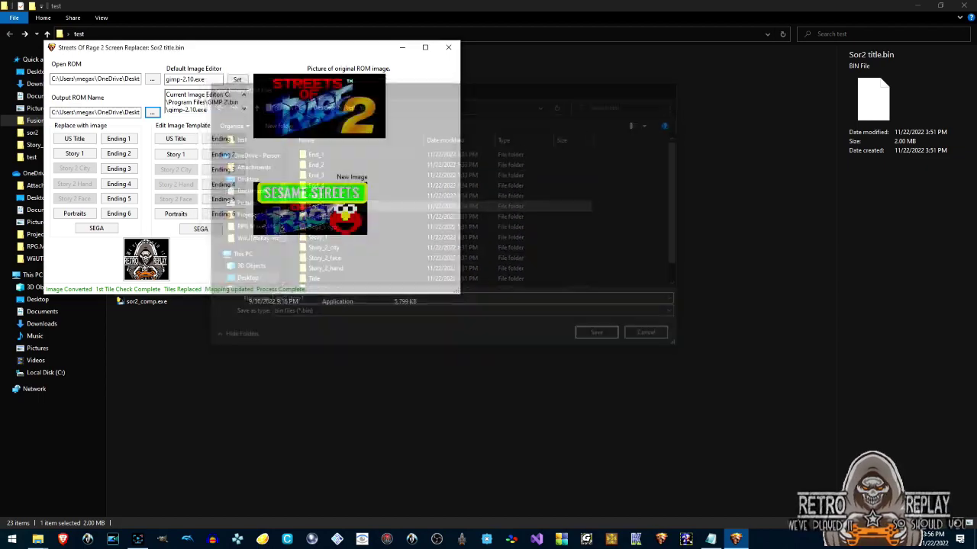
click(87, 155)
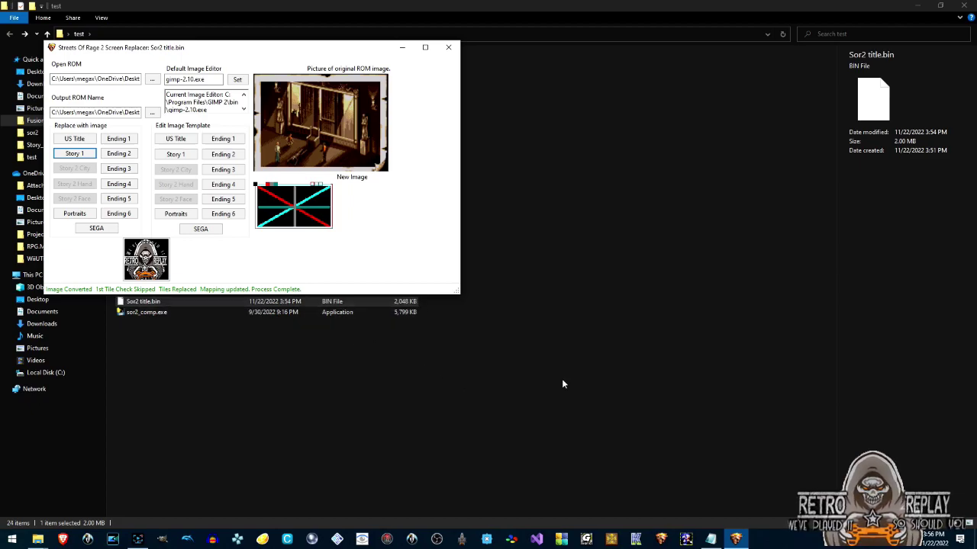
click(404, 48)
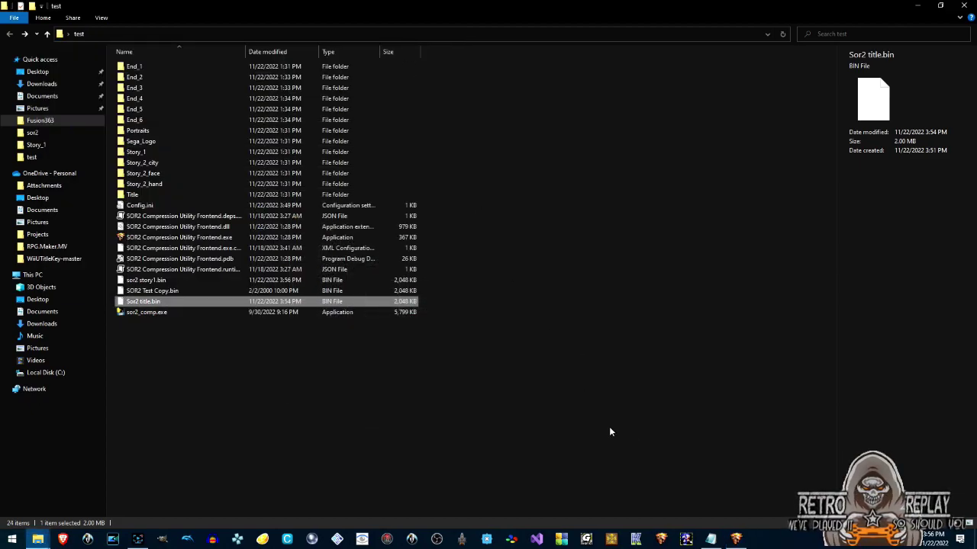
Run sor2 story1.bin in Fusion, pause on the first story screen, and compare it with the new image in the Screen Replacer.
click(637, 540)
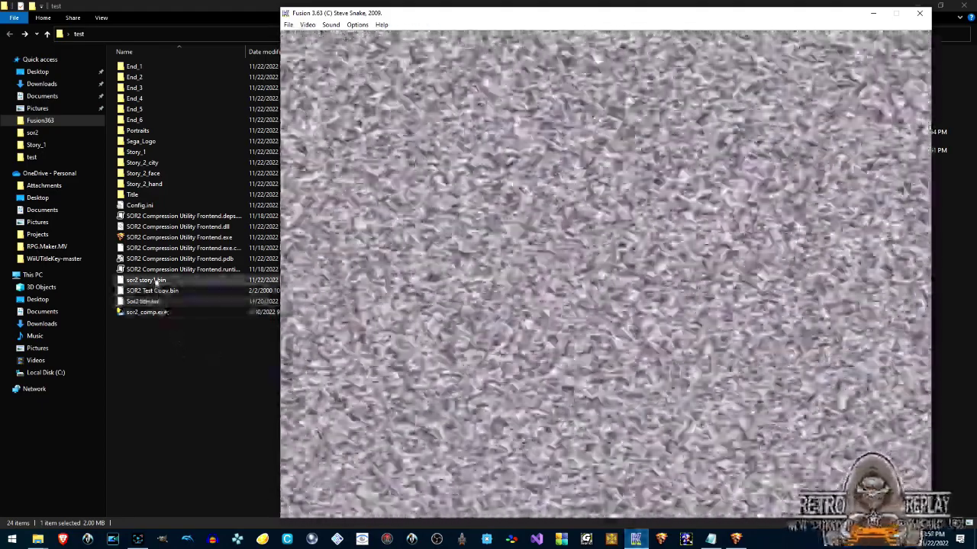
click(155, 281)
drag(155, 281, 458, 371)
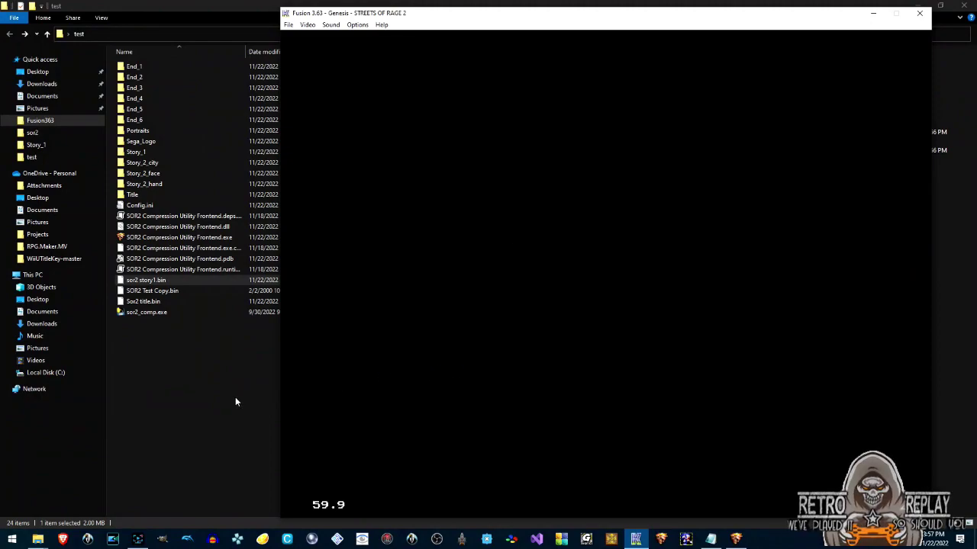
click(357, 24)
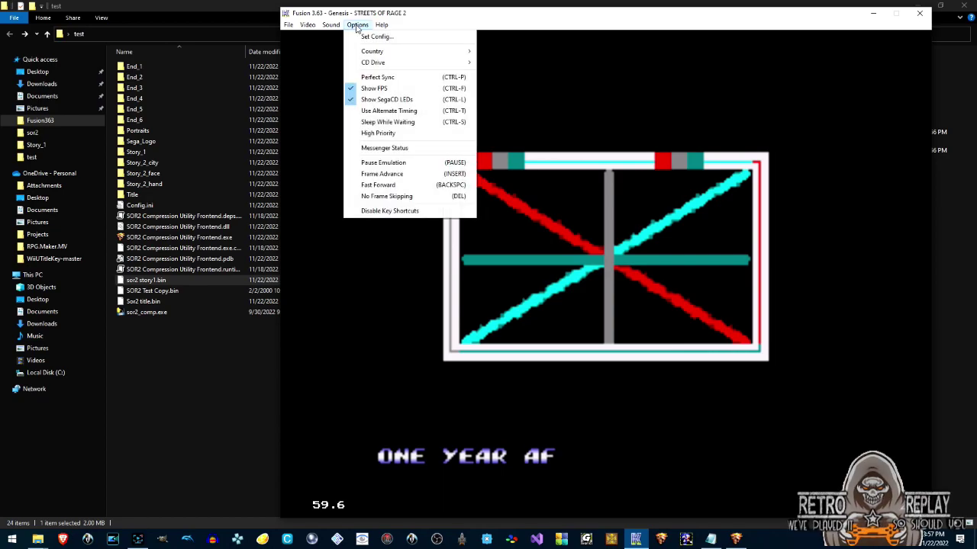
click(386, 162)
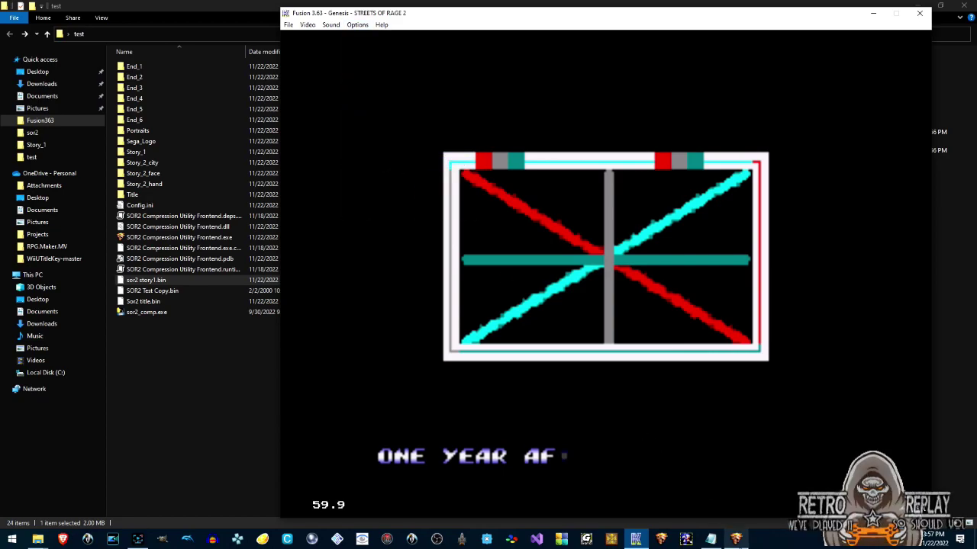
click(736, 540)
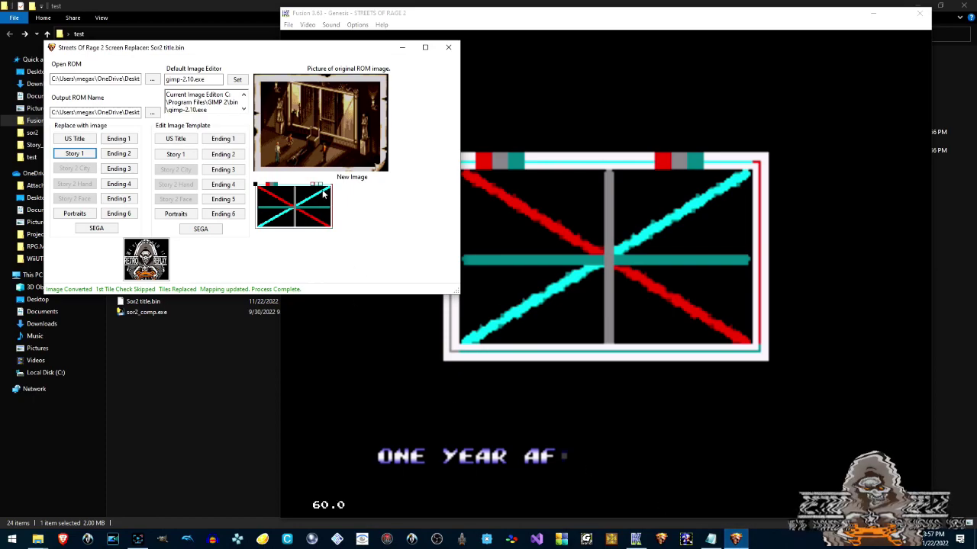
click(402, 46)
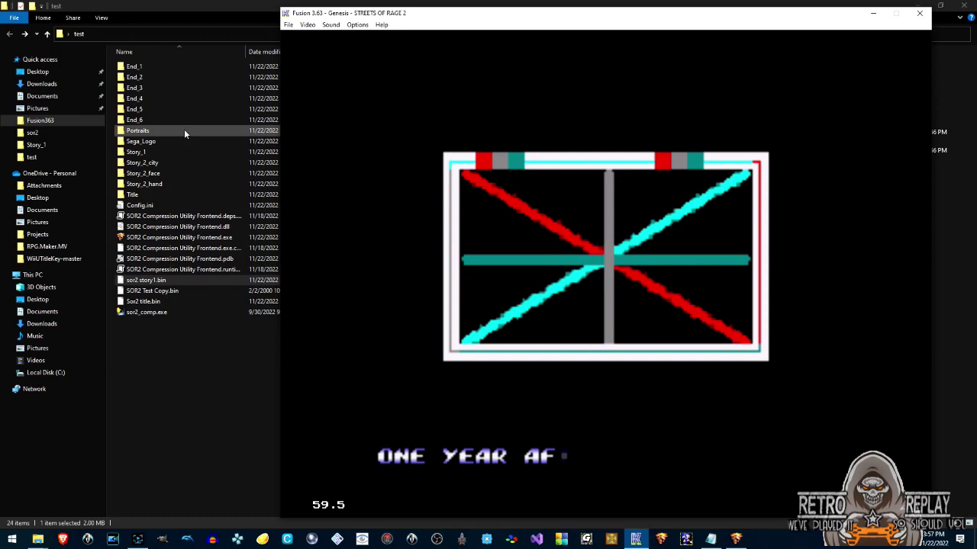
Open Story_1.bmp from the Story_1 folder, compare it side by side with the paused story screen, and close both the image and the emulator.
double_click(159, 152)
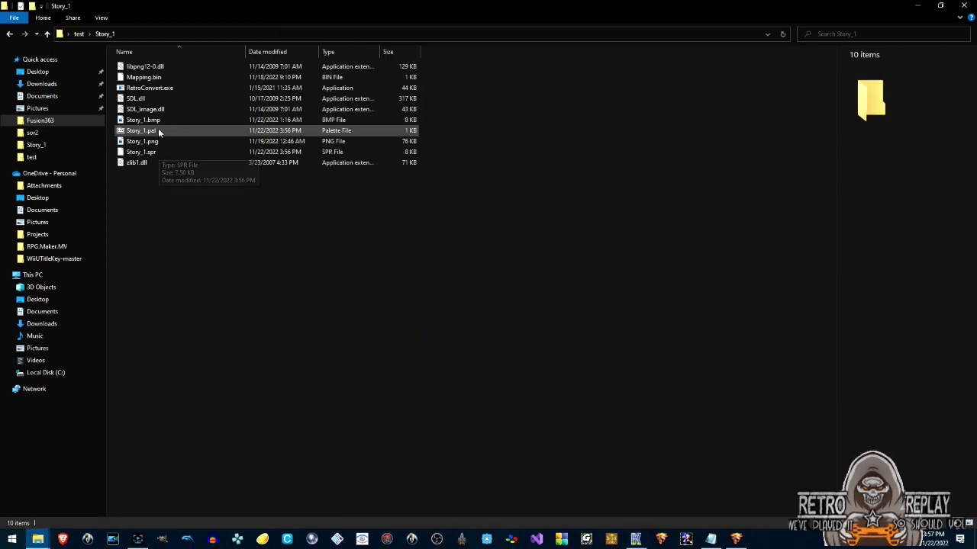
click(158, 120)
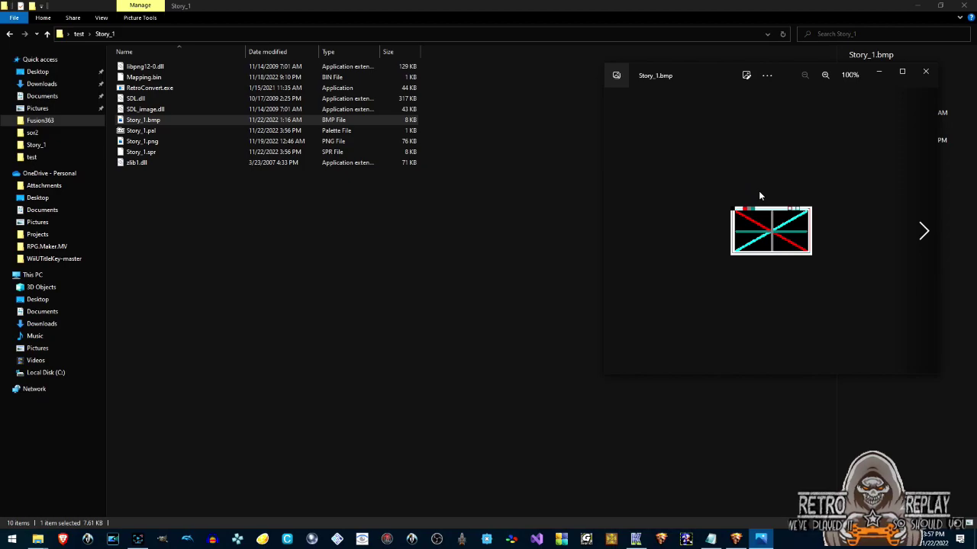
scroll(759, 195, up, 5)
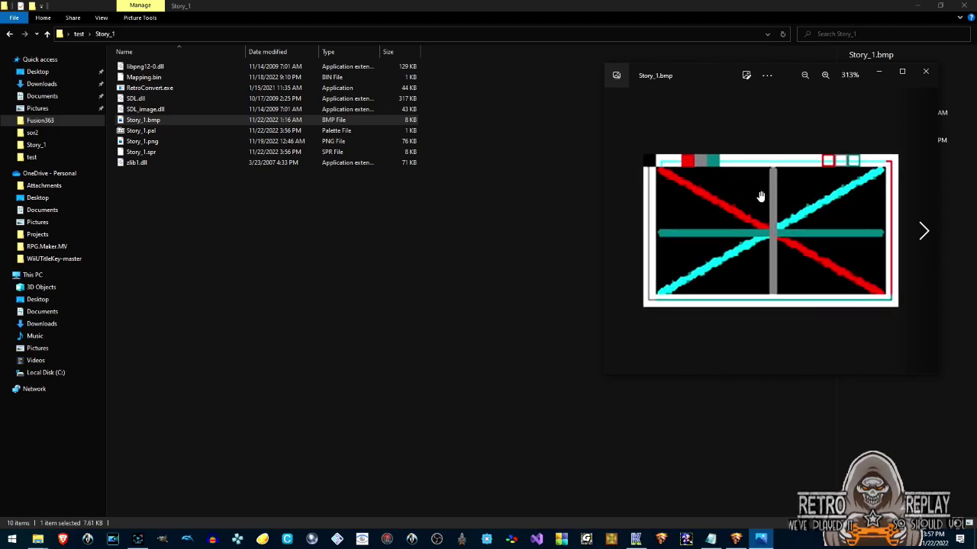
drag(715, 72, 161, 57)
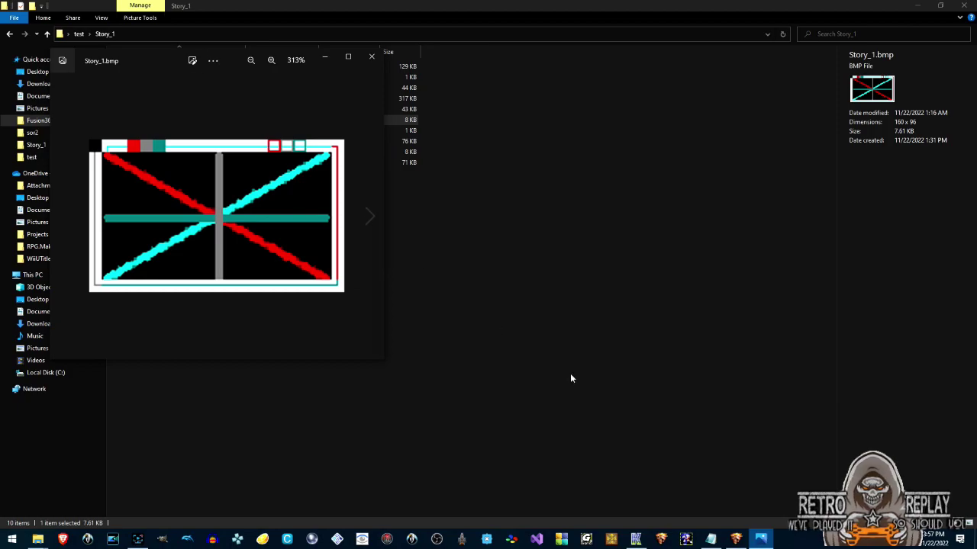
click(636, 539)
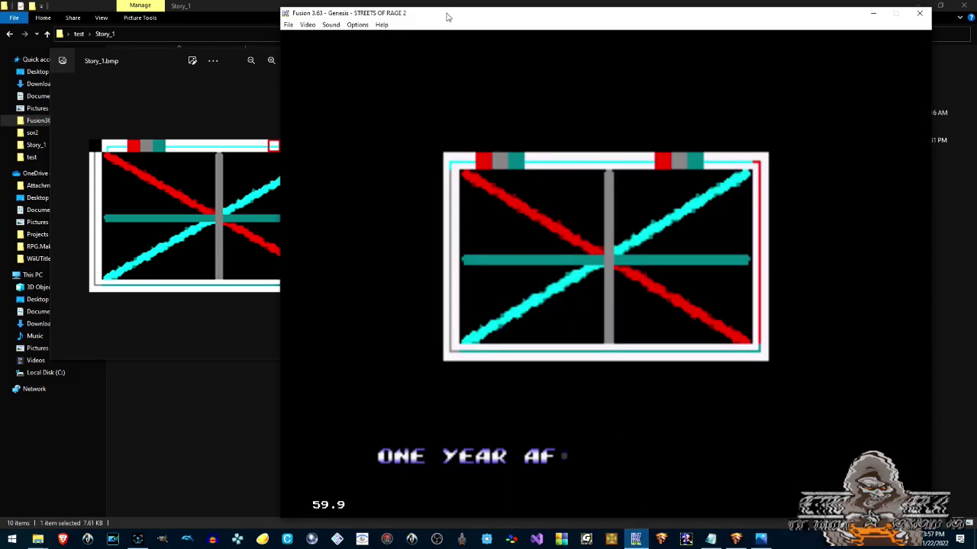
drag(448, 17, 532, 19)
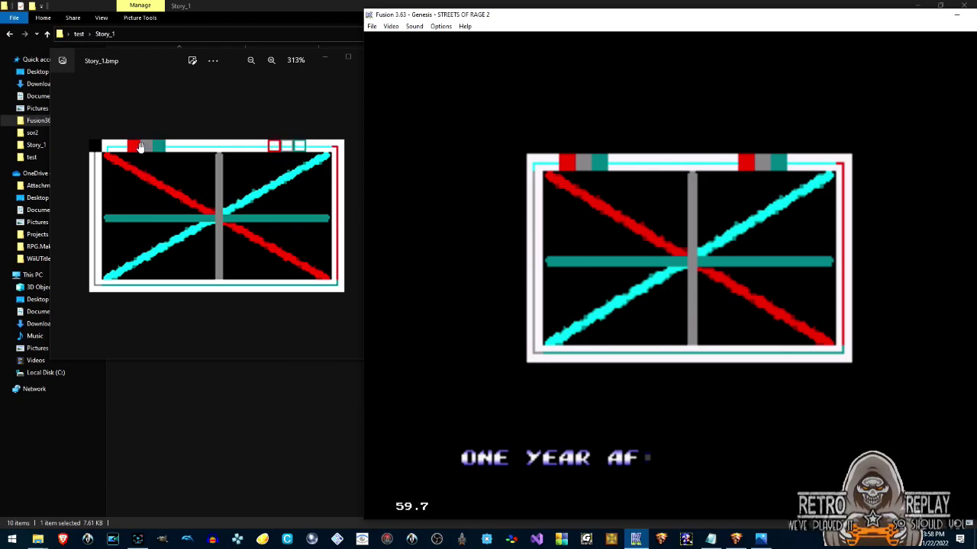
click(285, 145)
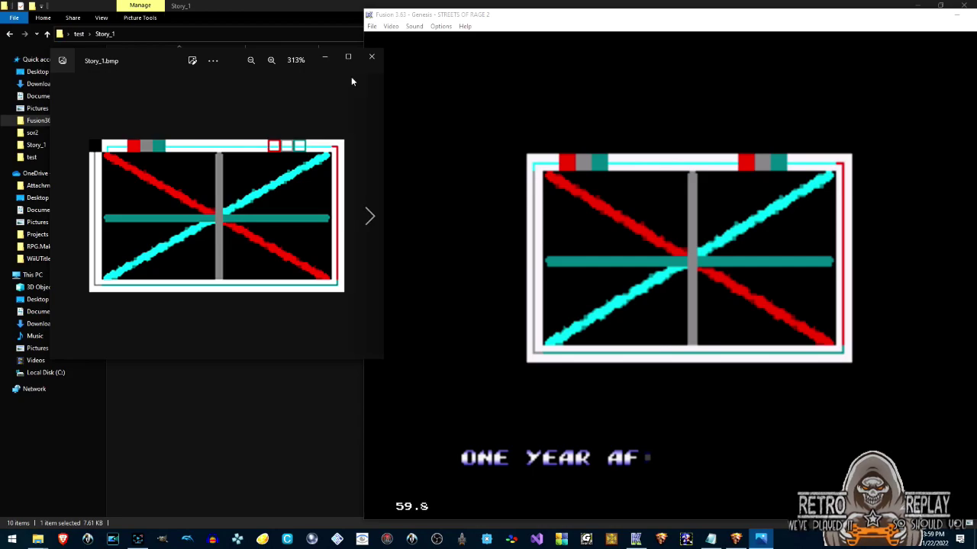
click(372, 58)
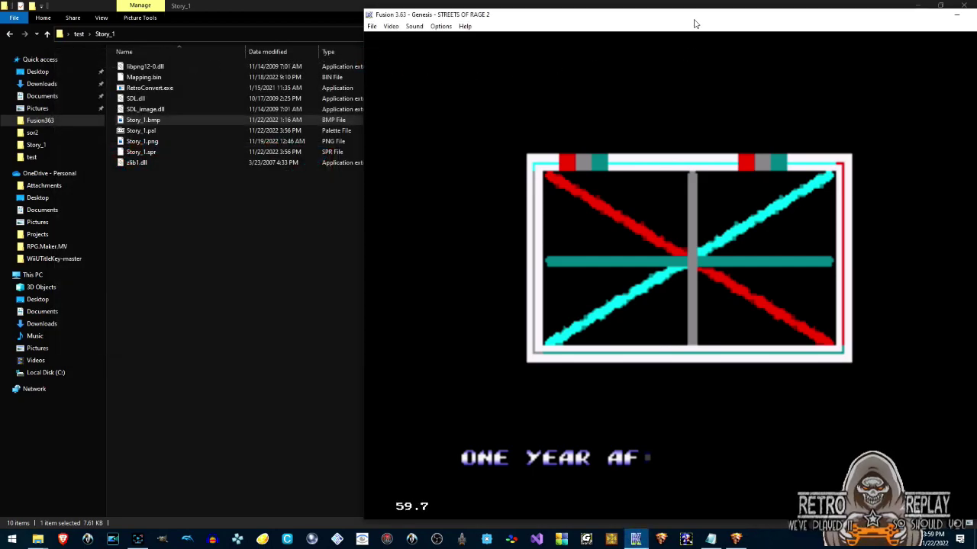
drag(694, 24, 522, 20)
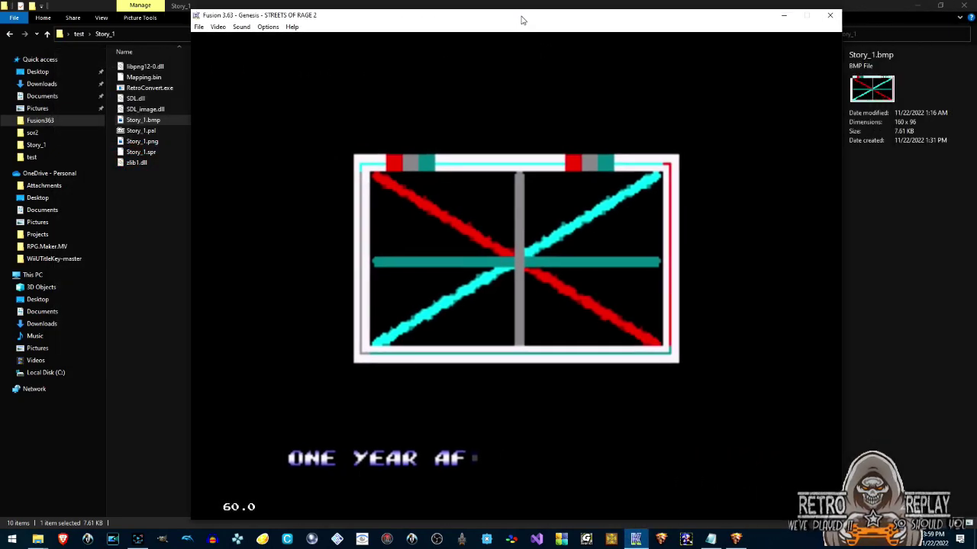
click(829, 15)
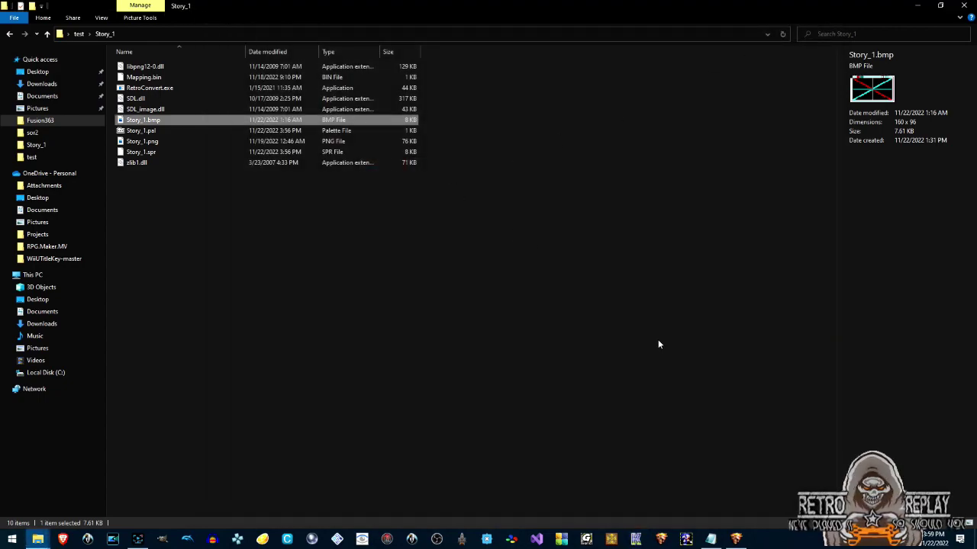
Go back to the test folder, open Portraits.bmp from the Portraits folder to examine the portrait frames, and close the image.
click(735, 538)
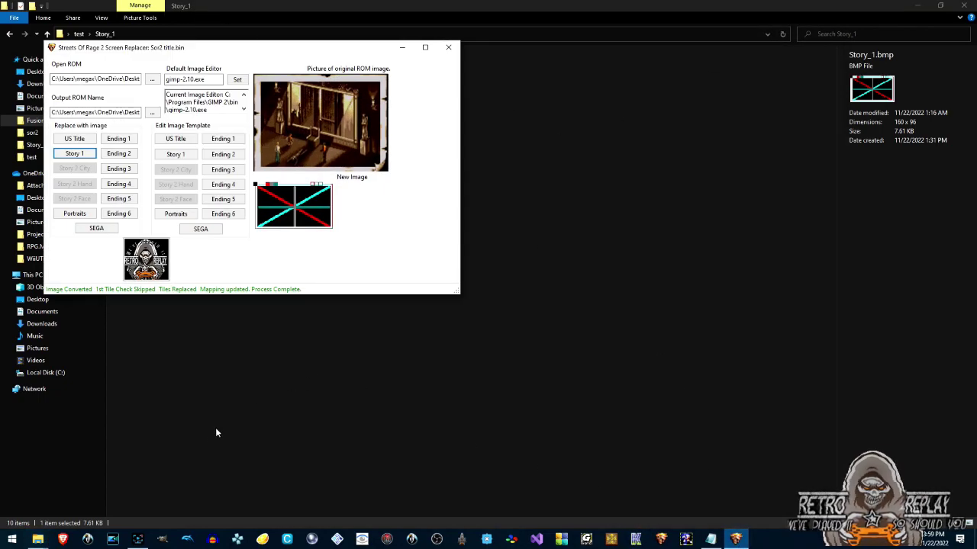
click(215, 385)
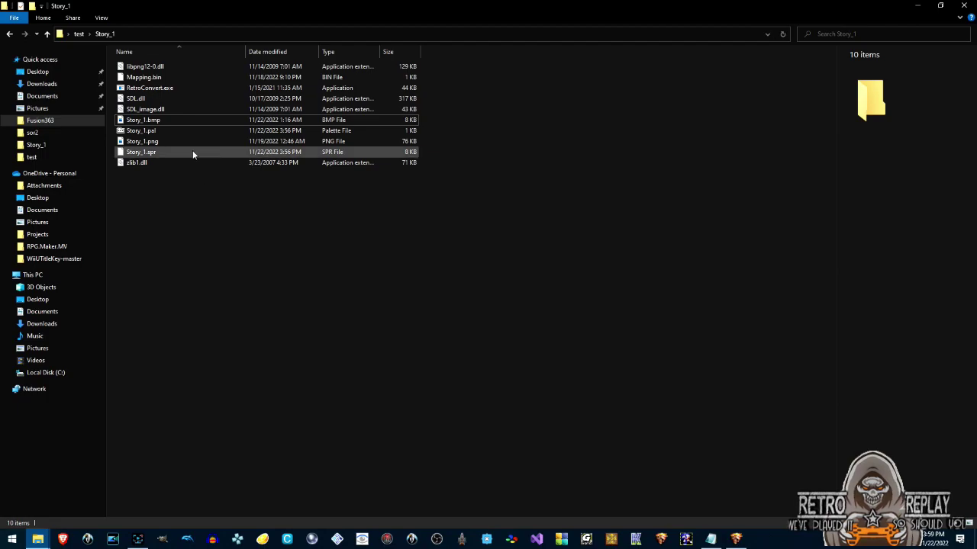
click(13, 35)
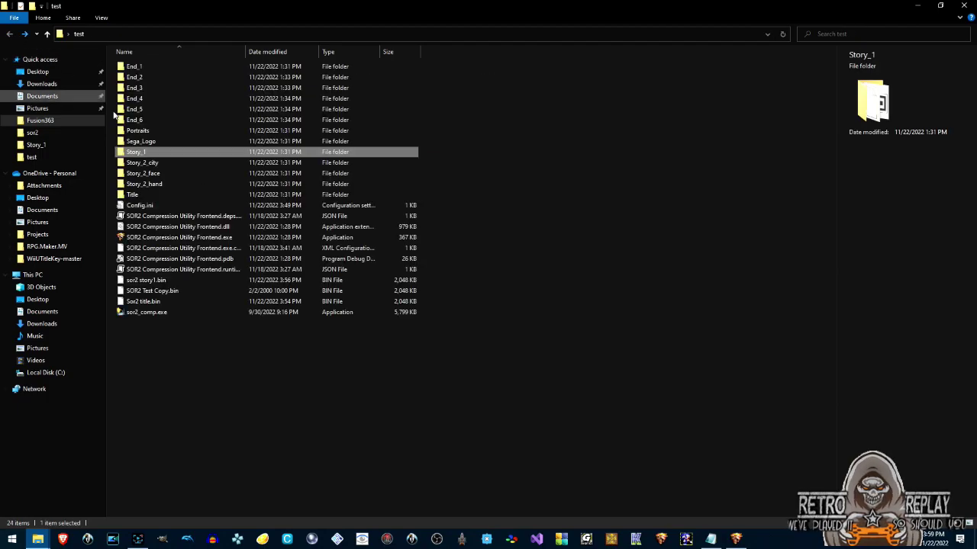
double_click(161, 132)
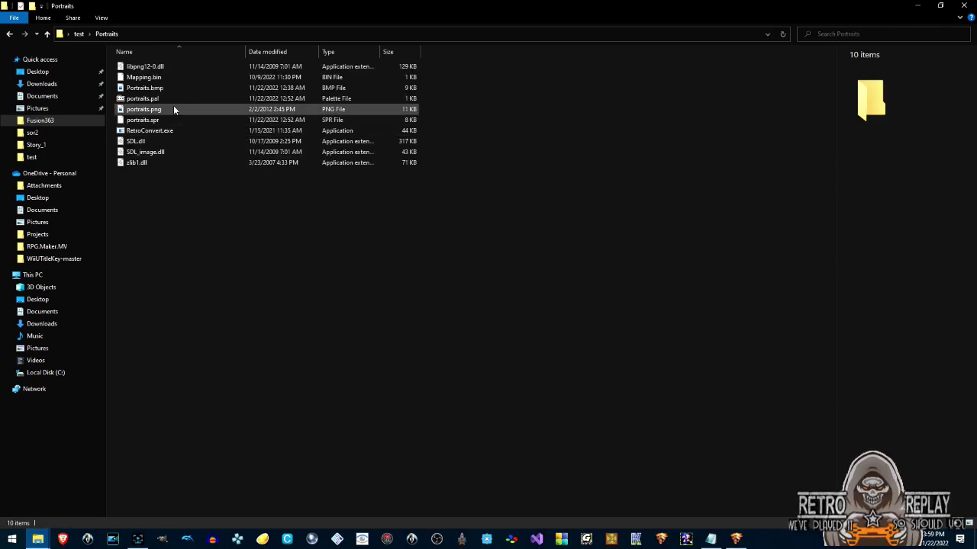
click(168, 88)
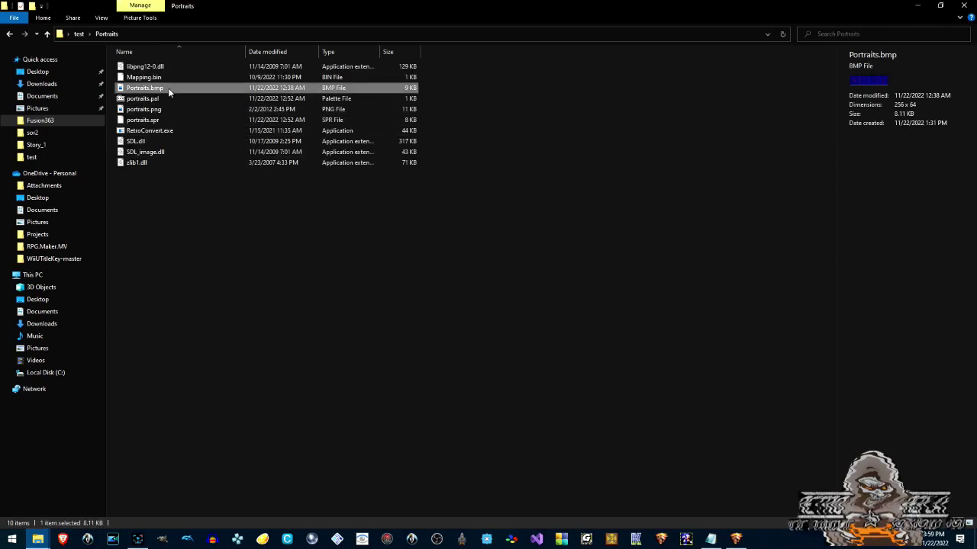
double_click(169, 90)
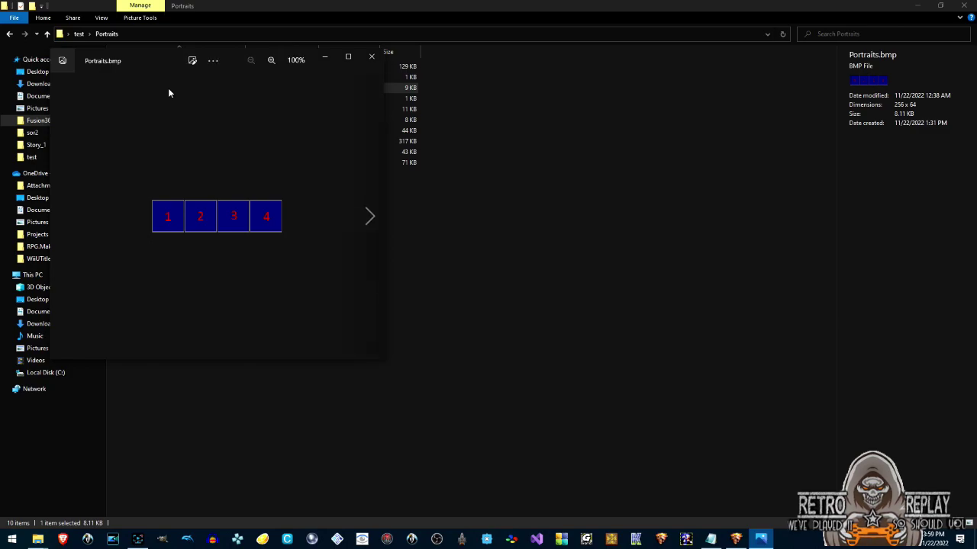
scroll(224, 222, up, 5)
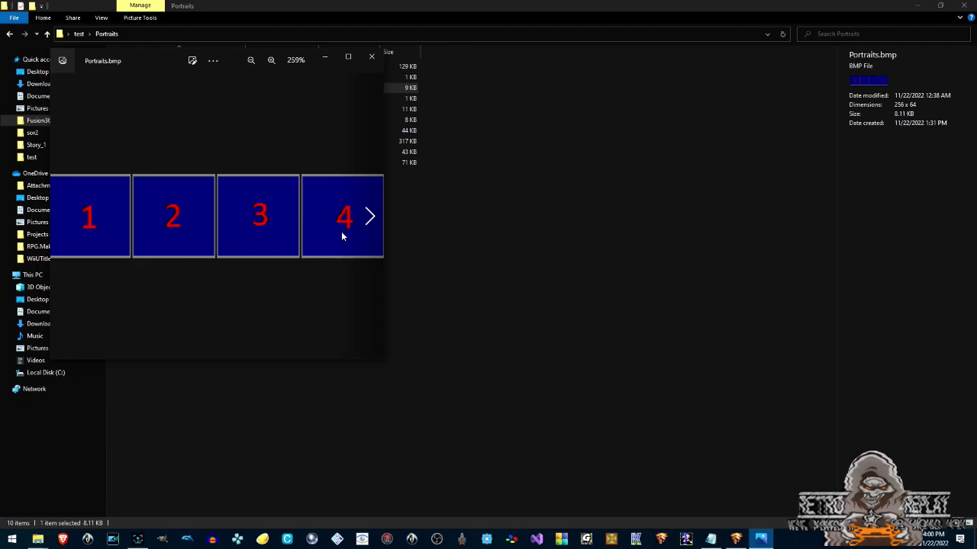
click(372, 57)
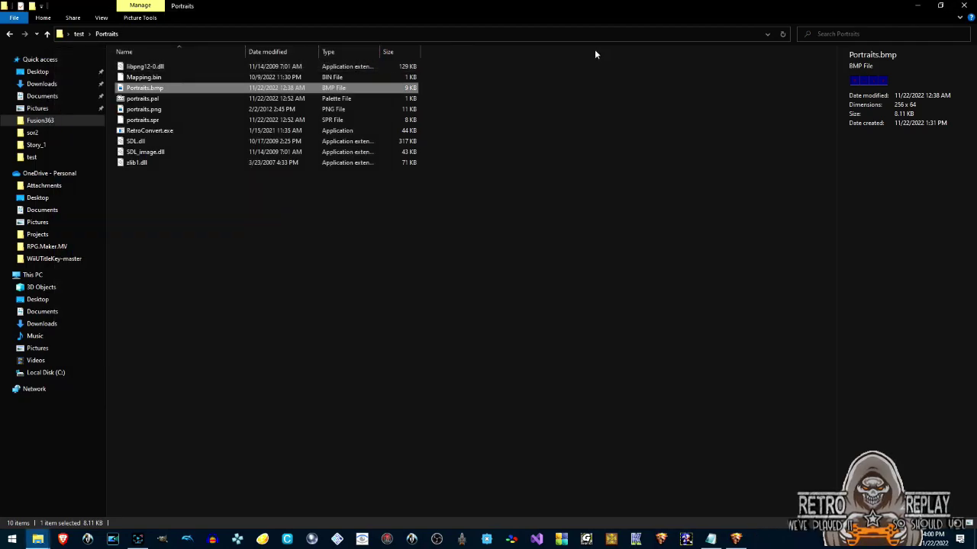
Go back to the test folder, run sor2 story1.bin in Fusion, and start a 1 Player game to reach the character selection.
click(635, 540)
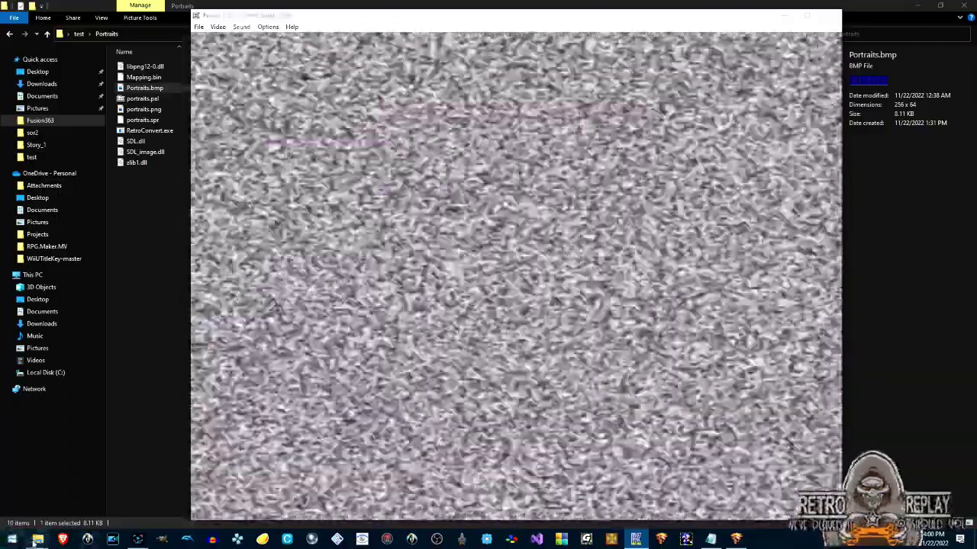
mouse_move(35, 541)
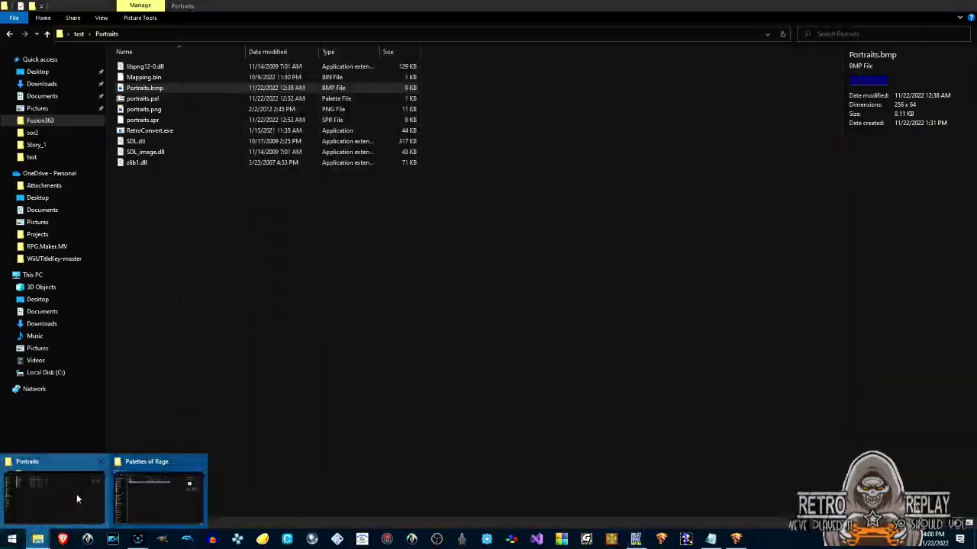
click(76, 499)
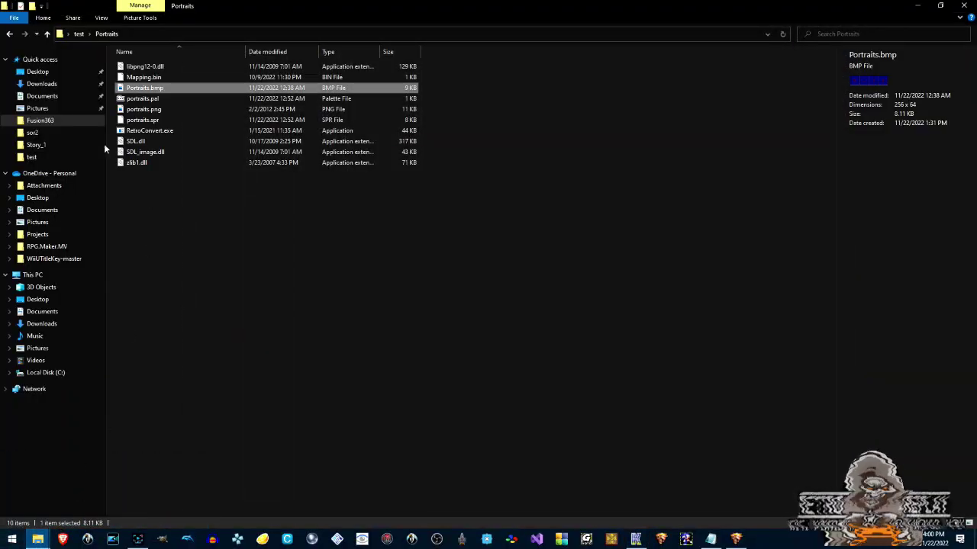
click(10, 35)
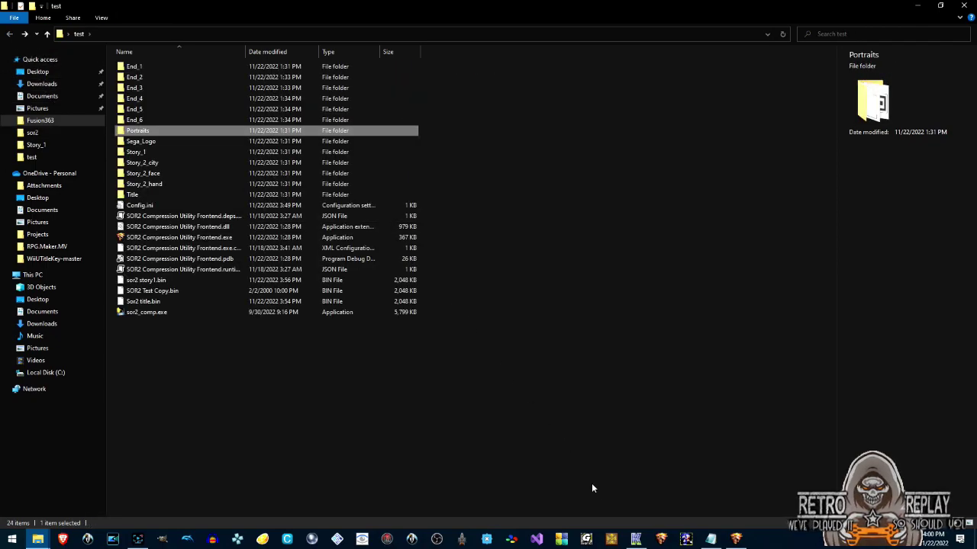
click(636, 540)
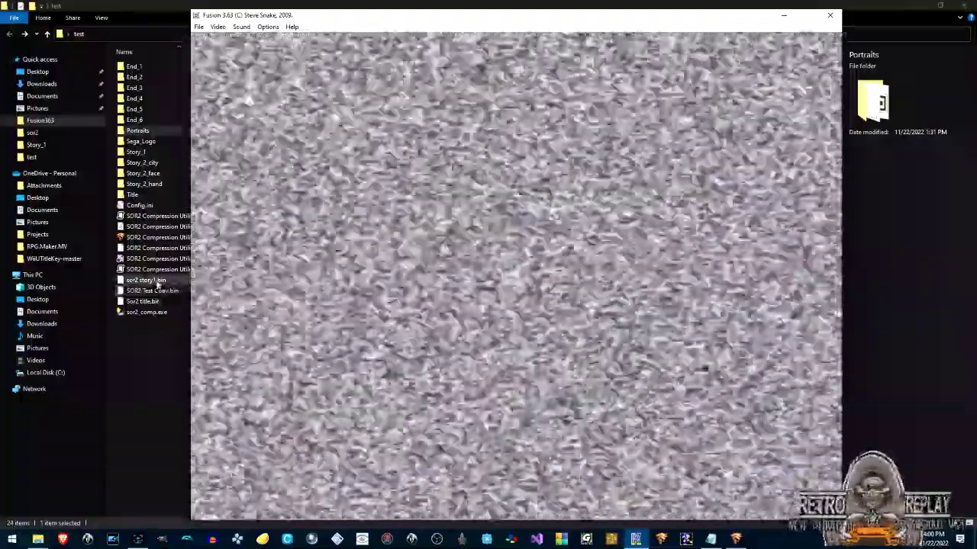
drag(157, 282, 365, 387)
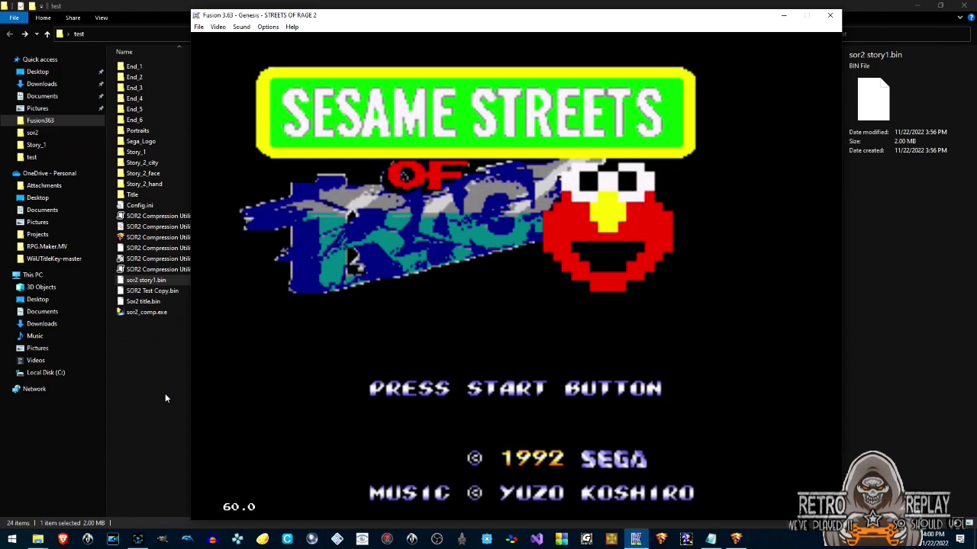
key(Return)
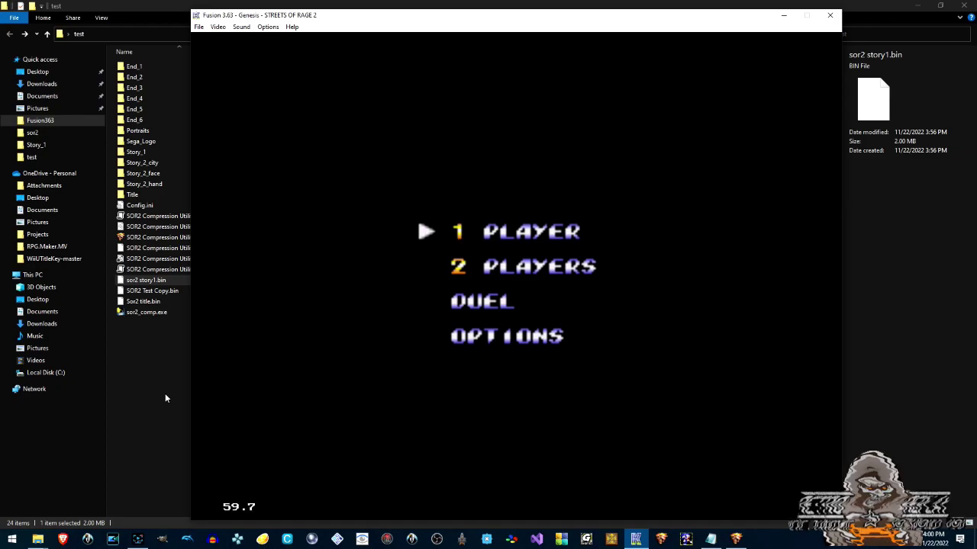
key(Return)
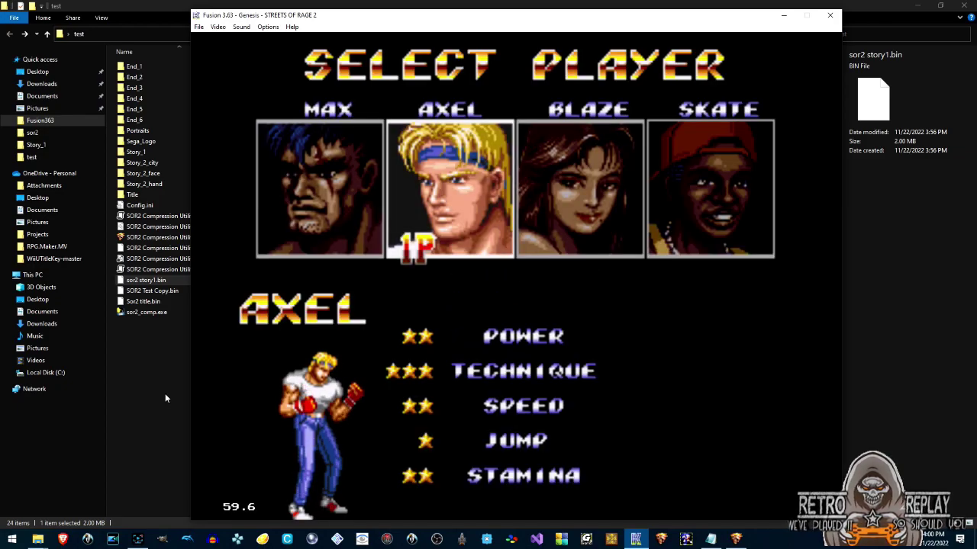
Cycle through the characters to Max, pause emulation to examine the original portraits and their highlight colors, and close the emulator.
key(Left)
key(Right)
key(Right)
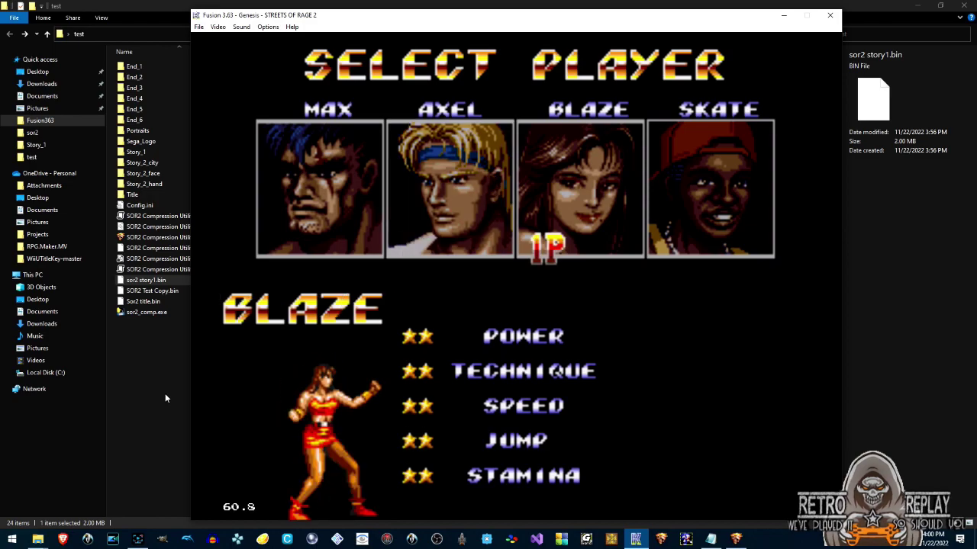
key(Right)
key(Left)
key(Left)
key(Left)
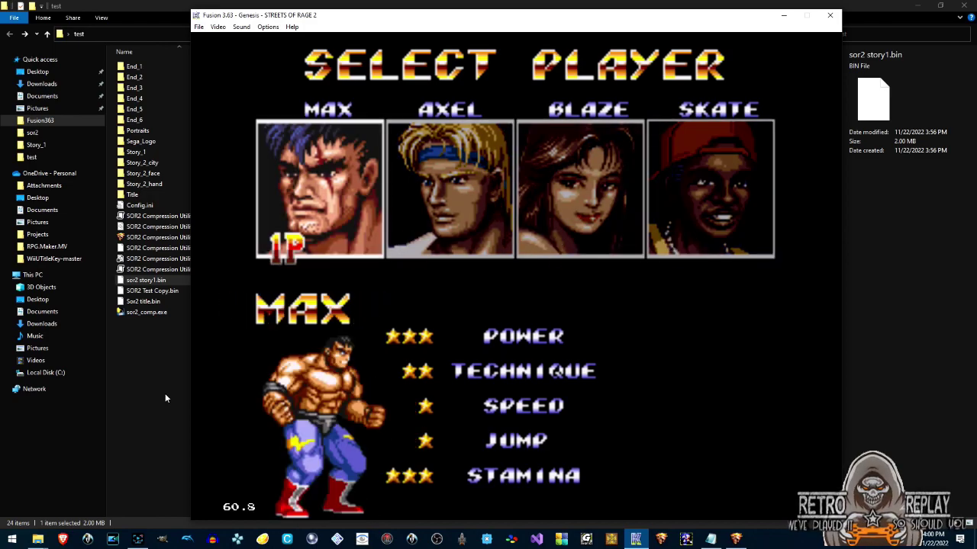
click(278, 29)
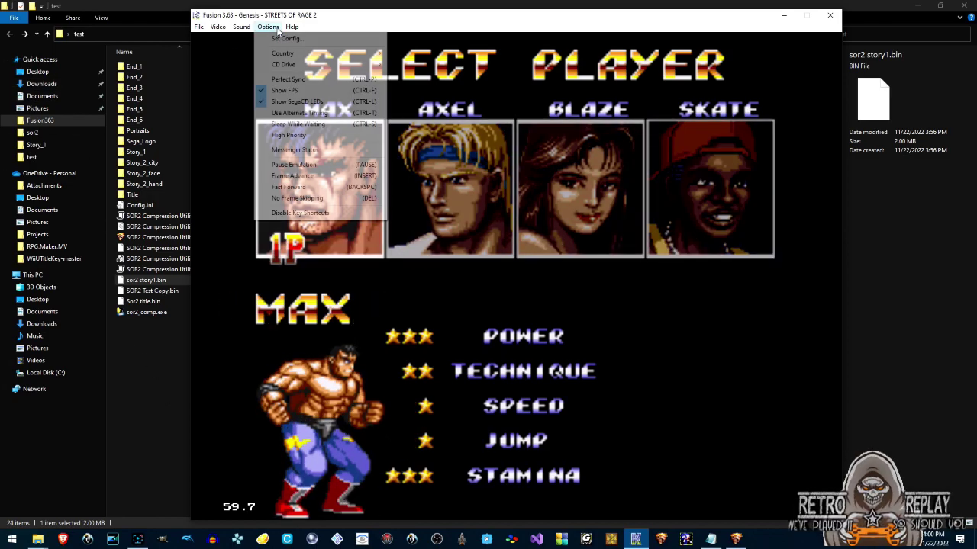
click(281, 166)
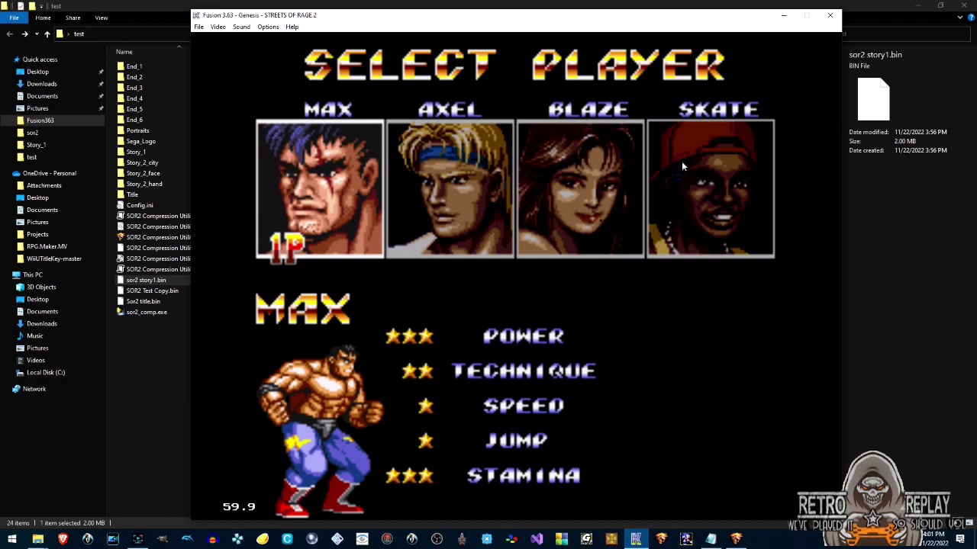
click(831, 16)
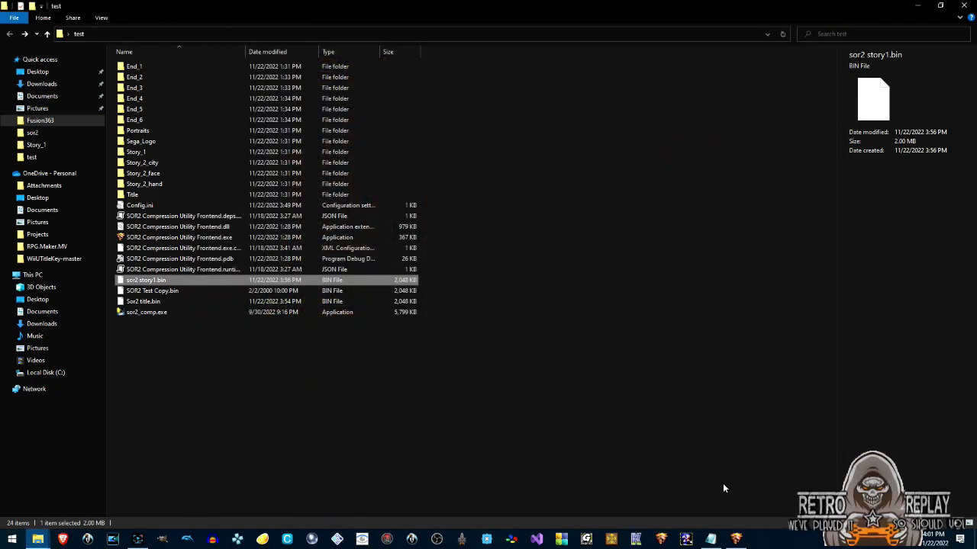
Switch to the Screen Replacer and load sor2 story1.bin from the test folder as the ROM.
click(735, 538)
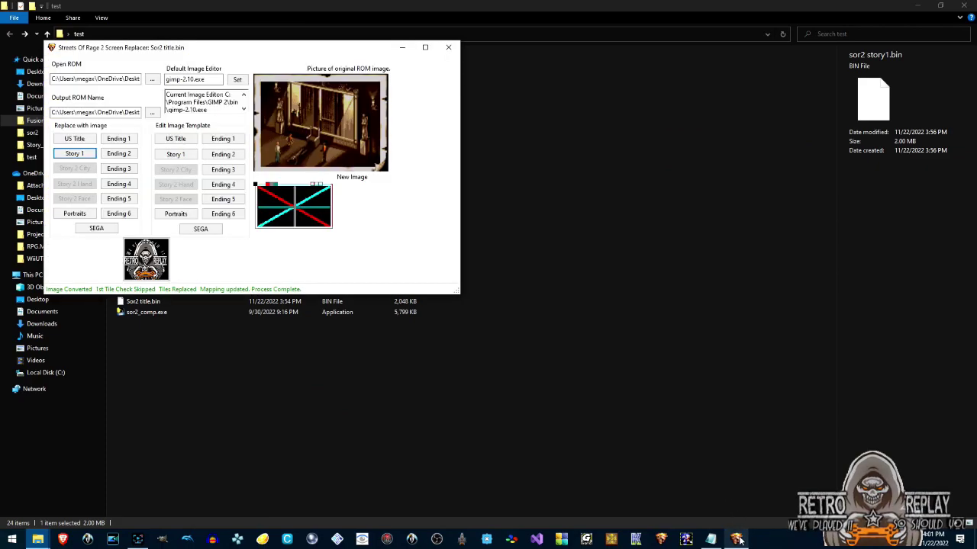
click(152, 79)
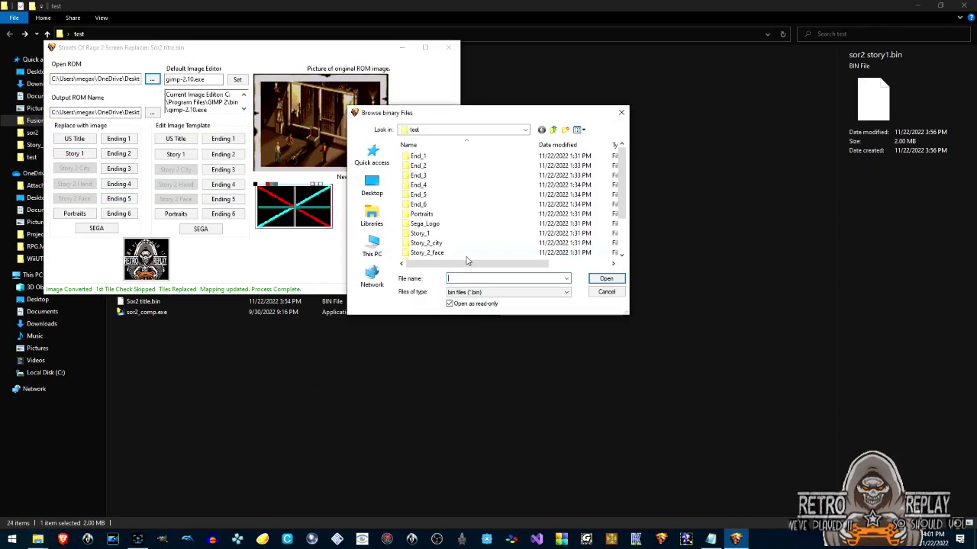
click(620, 248)
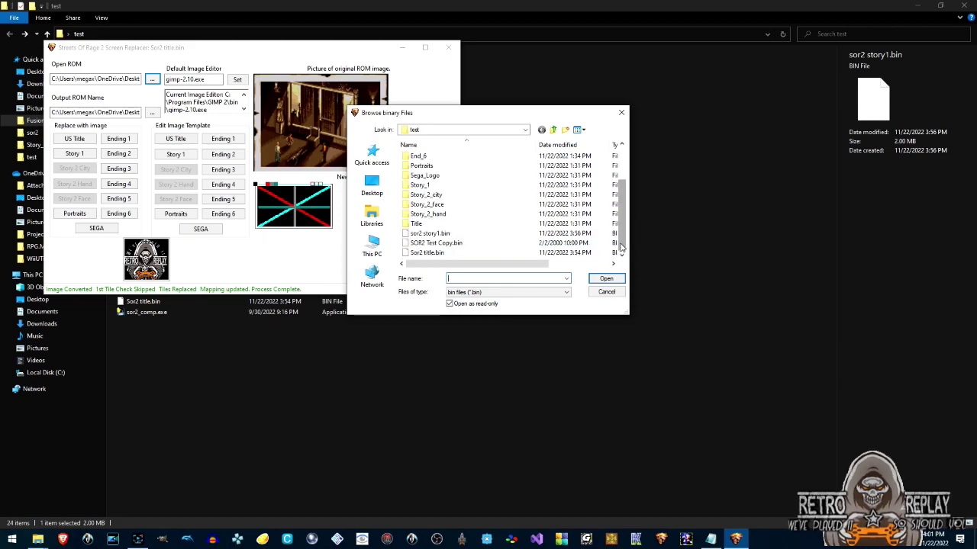
double_click(449, 235)
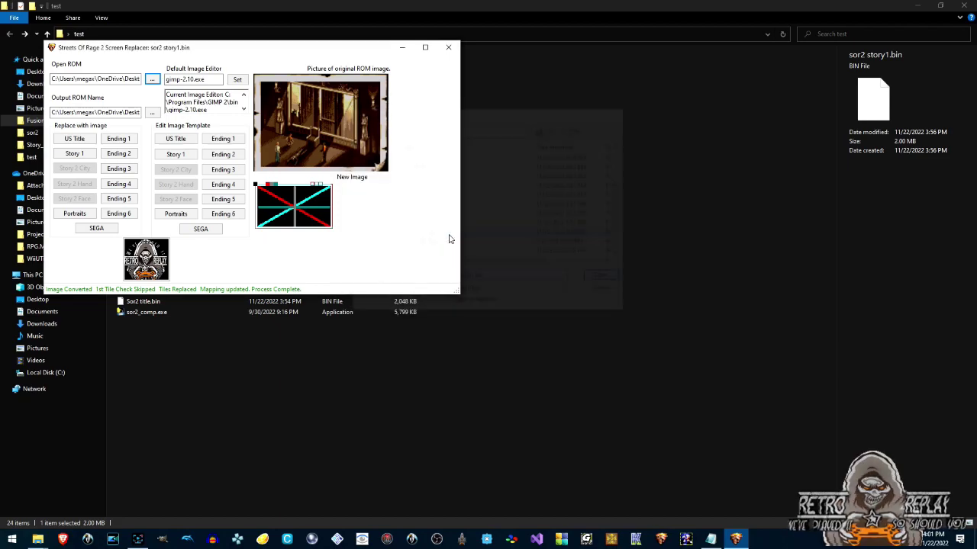
Set the output ROM name to "sor2 portraits.bin", replace the Portraits with their custom image, and minimize the Screen Replacer.
click(152, 113)
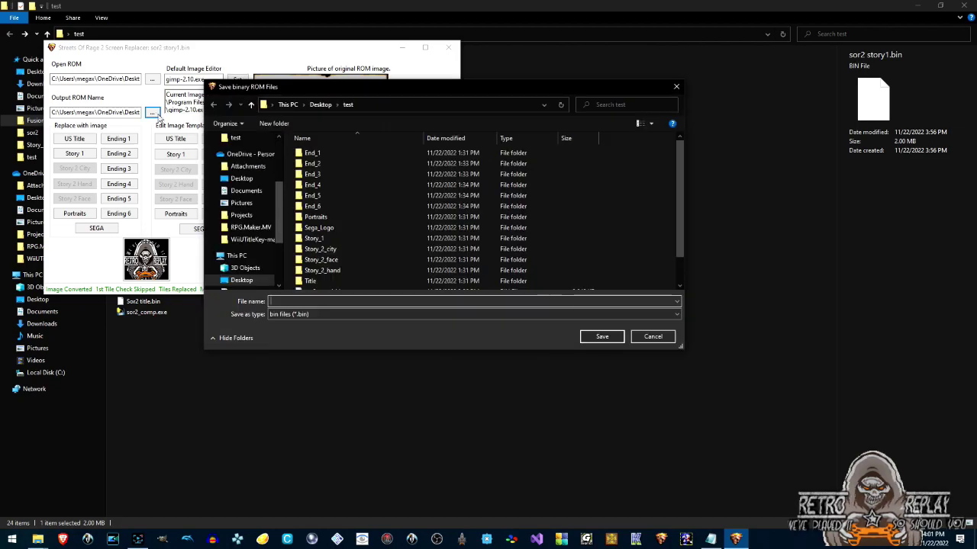
text(sor2)
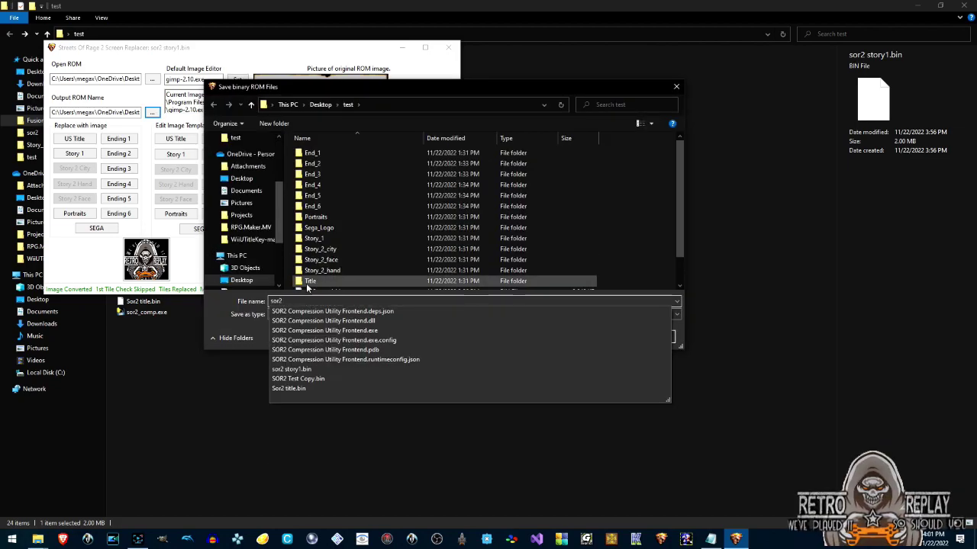
text( portraits.bin)
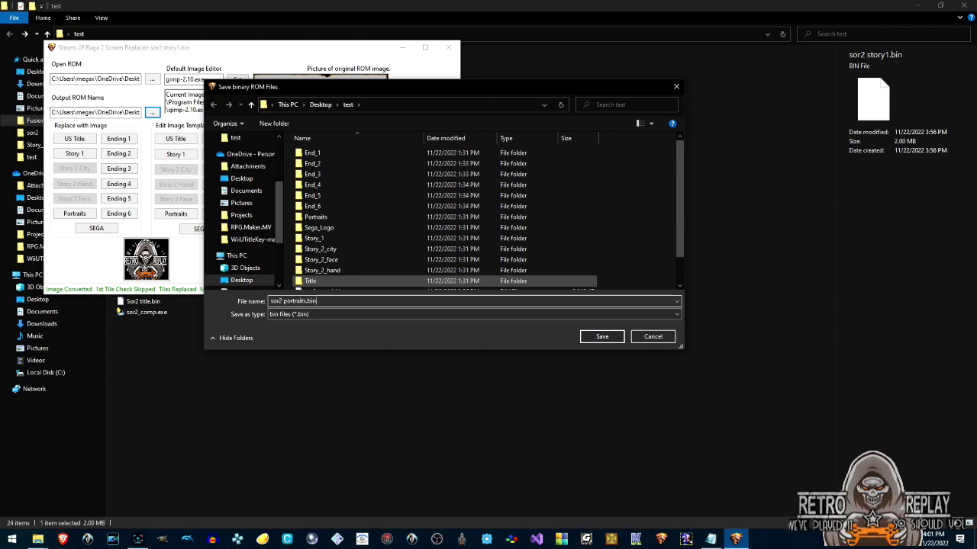
key(Return)
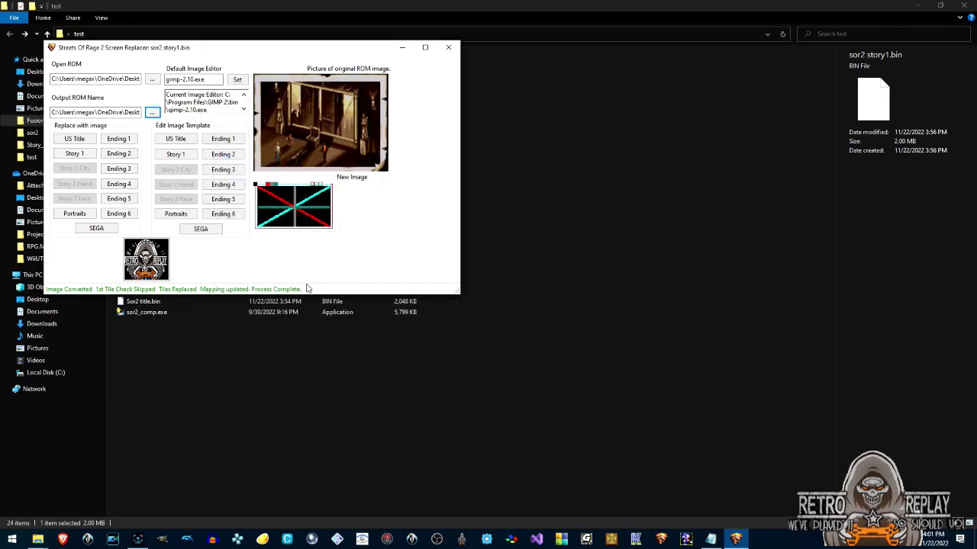
click(66, 216)
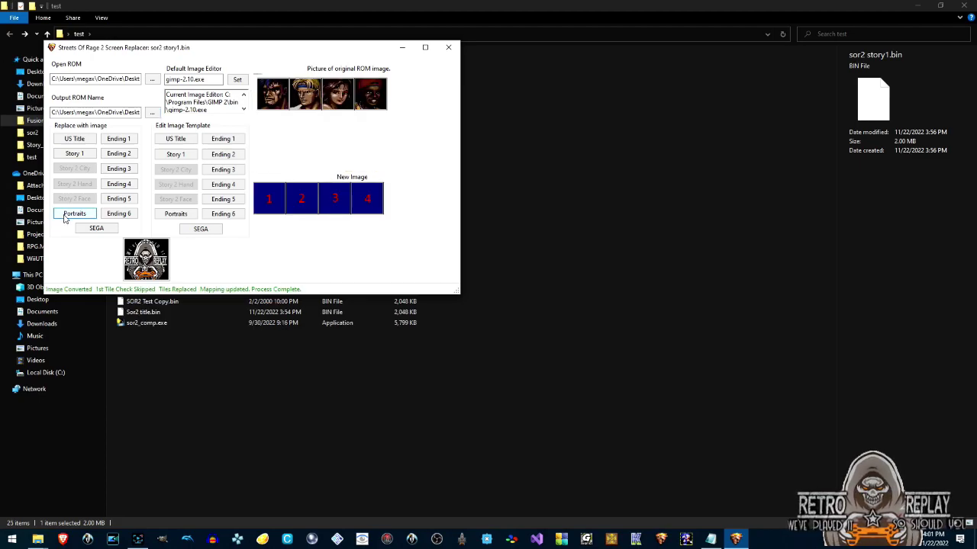
click(402, 48)
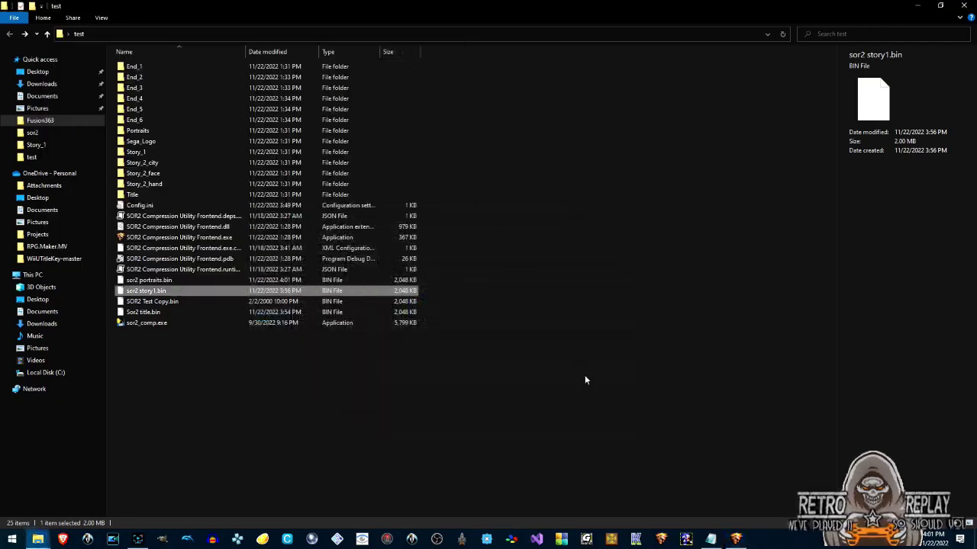
Run sor2 portraits.bin in Fusion and start a 1 Player game to reach the character selection.
click(635, 540)
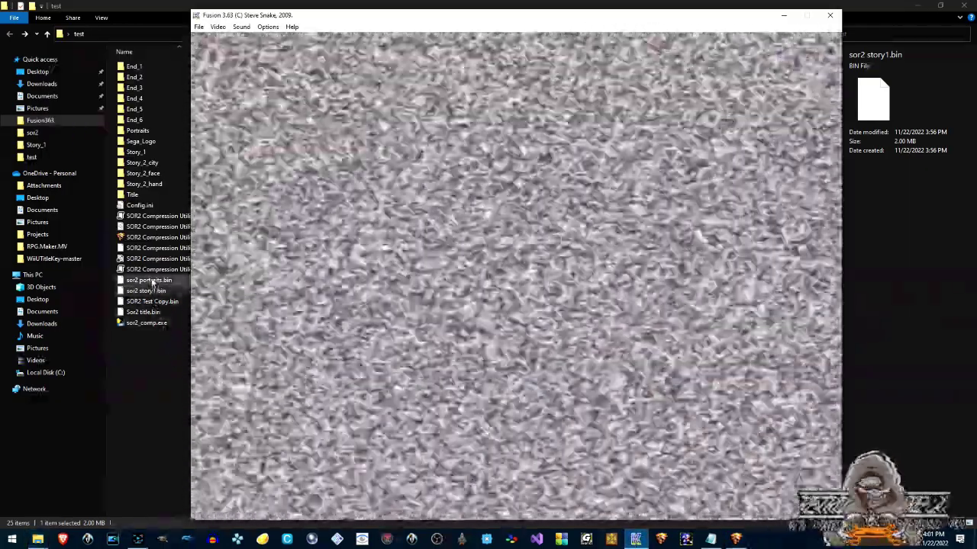
drag(148, 280, 307, 325)
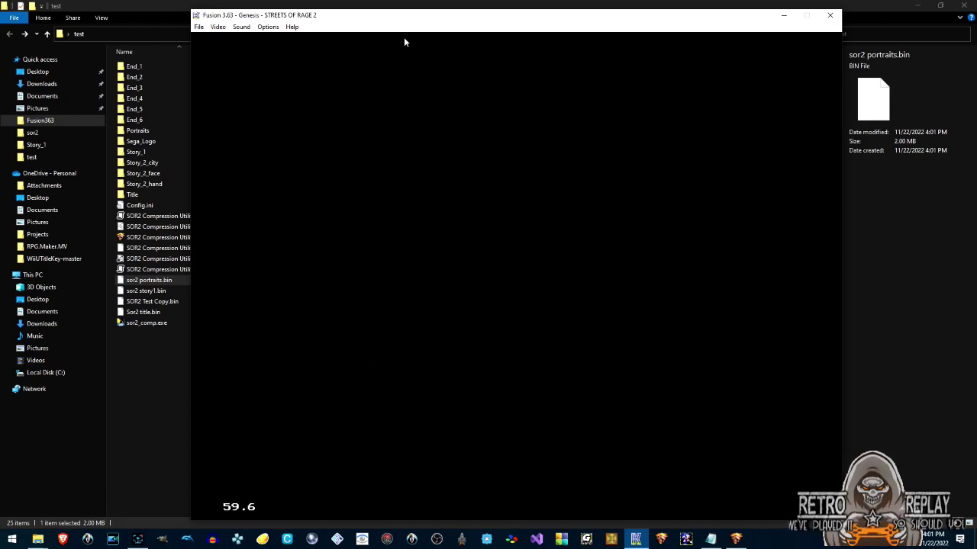
key(Return)
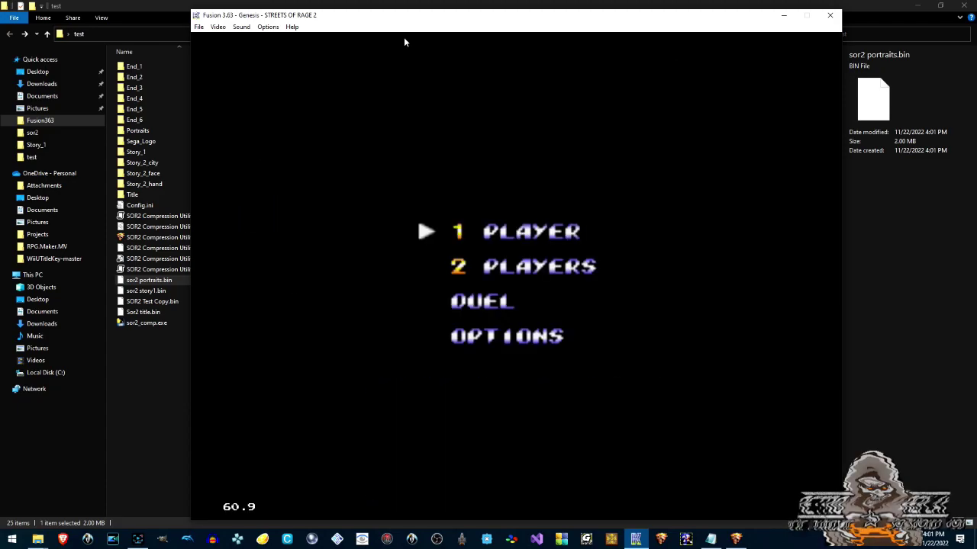
key(Return)
Cycle through the replaced portraits to Max, pause emulation to examine them, and close the emulator.
key(Right)
key(Right)
key(Left)
key(Left)
key(Left)
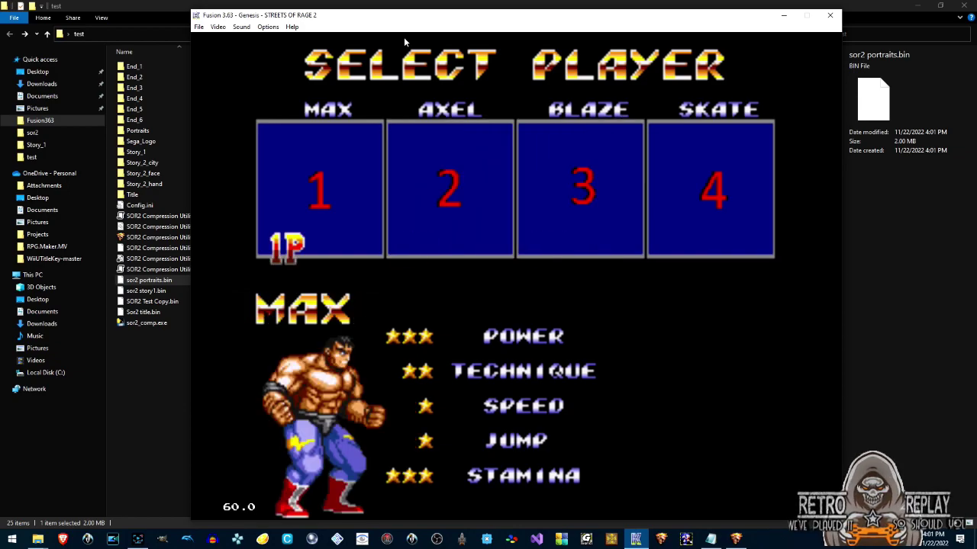
key(Return)
click(268, 27)
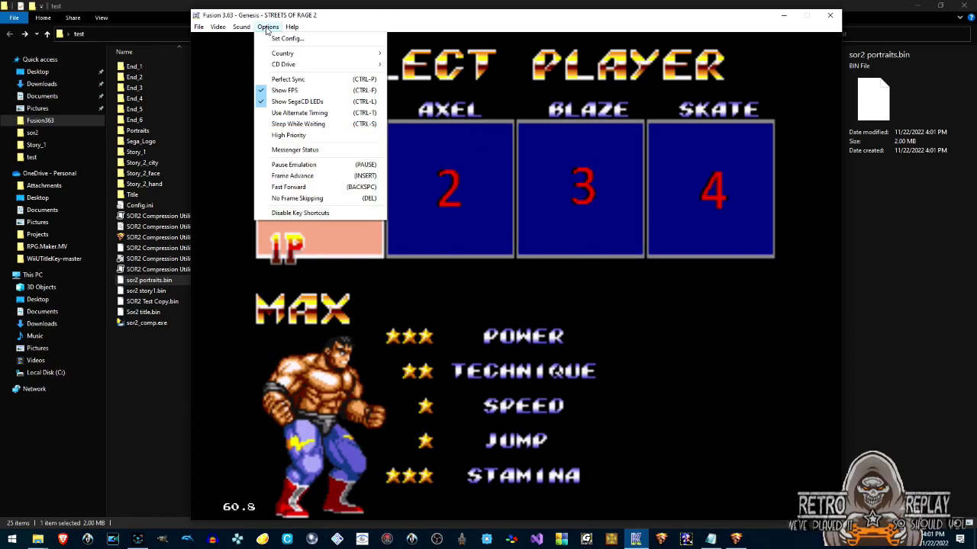
click(292, 166)
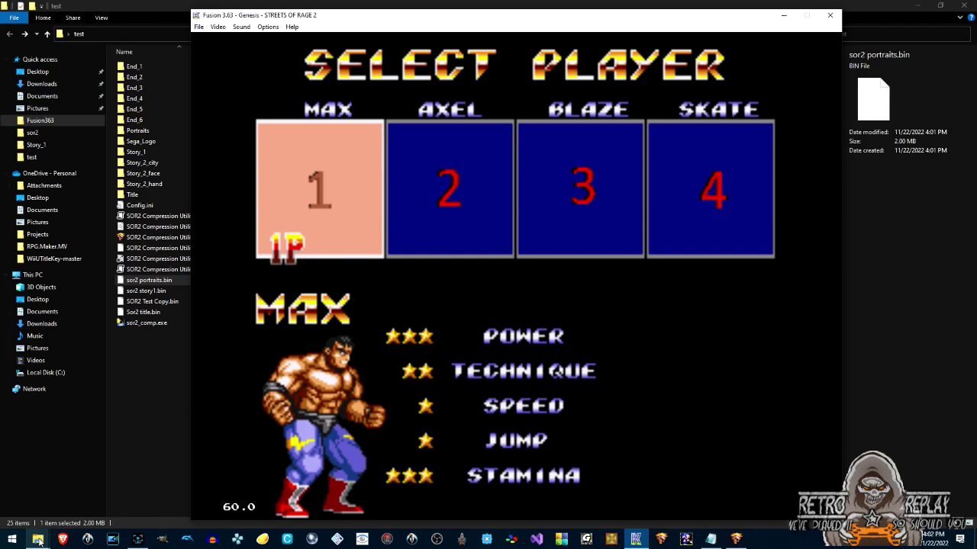
click(830, 16)
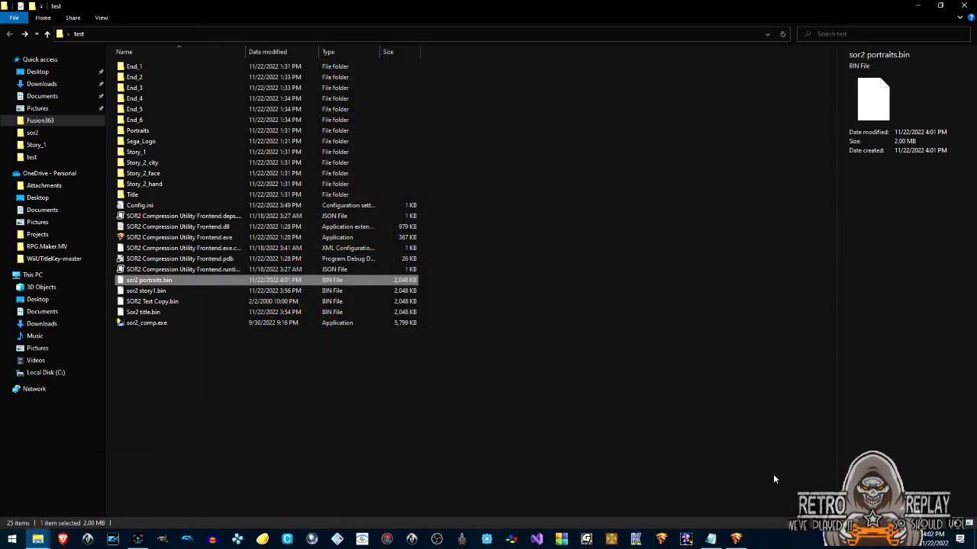
Switch to the Screen Replacer and load sor2 portraits.bin from the test folder as the ROM.
click(742, 537)
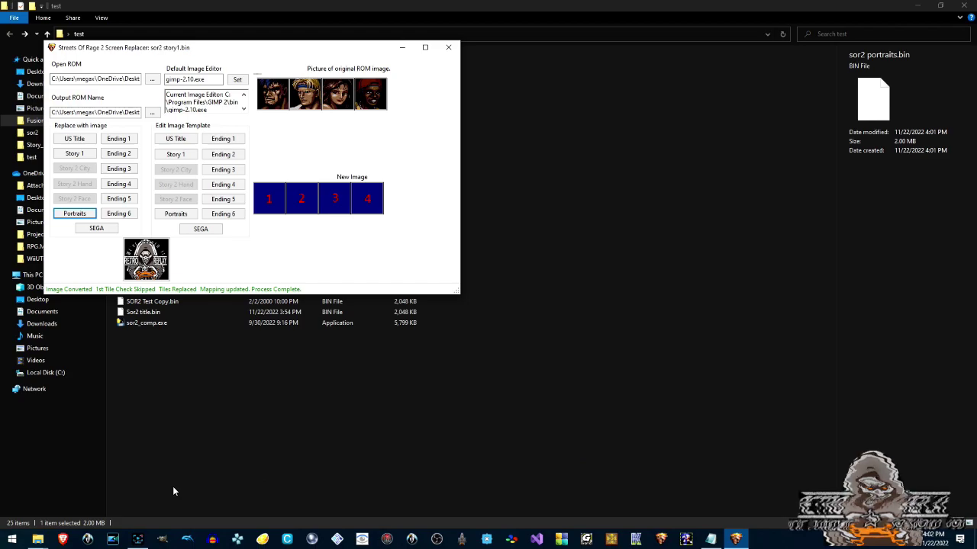
click(152, 80)
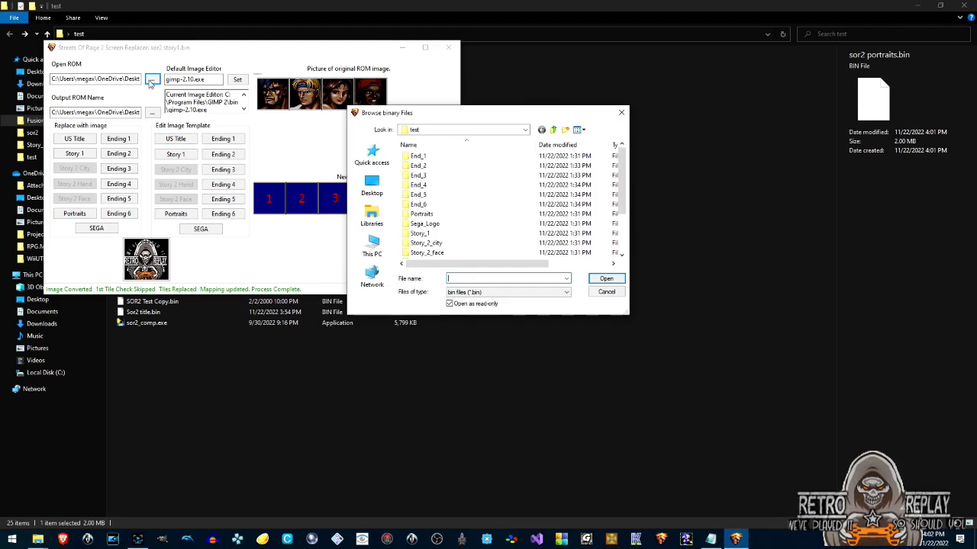
click(623, 237)
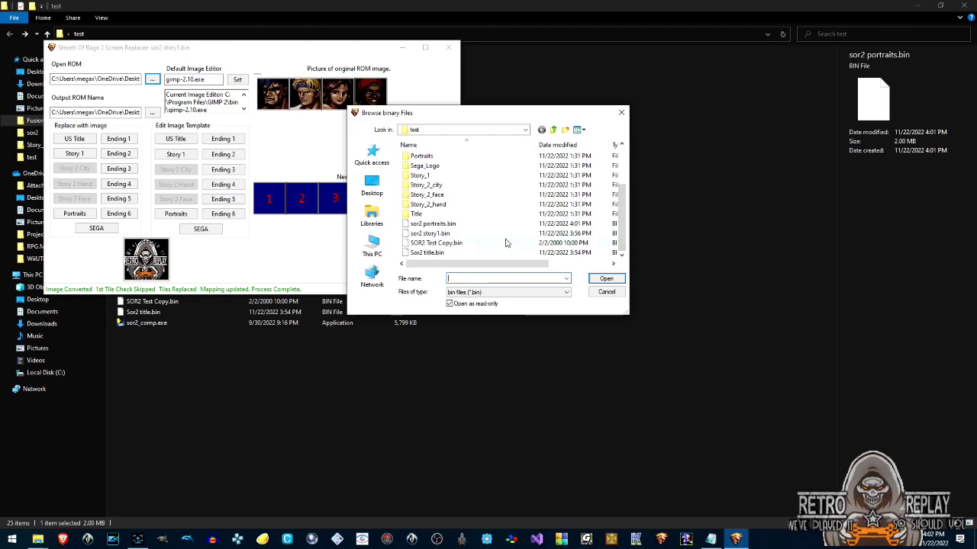
double_click(453, 223)
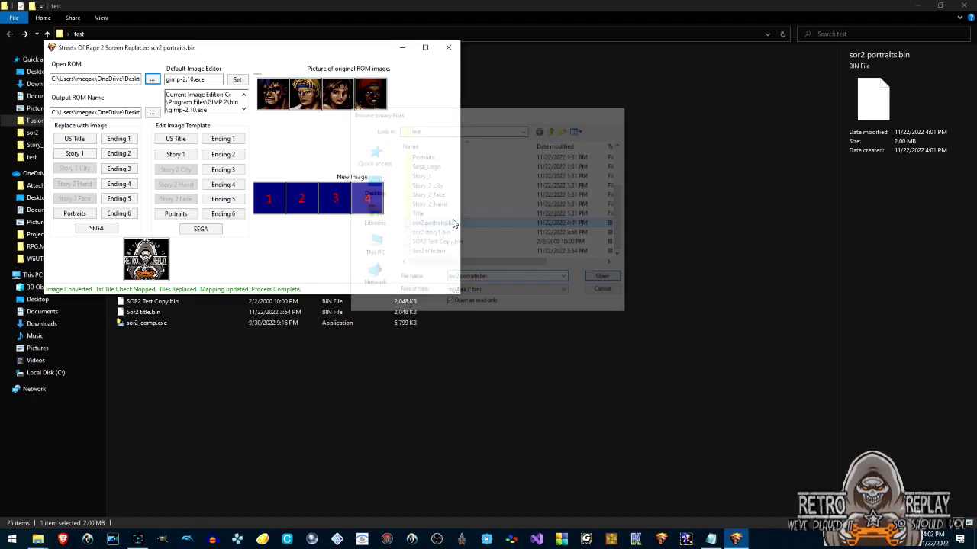
Set the output ROM name to "sega.bin" in the test folder and replace the SEGA logo with its custom image.
click(152, 112)
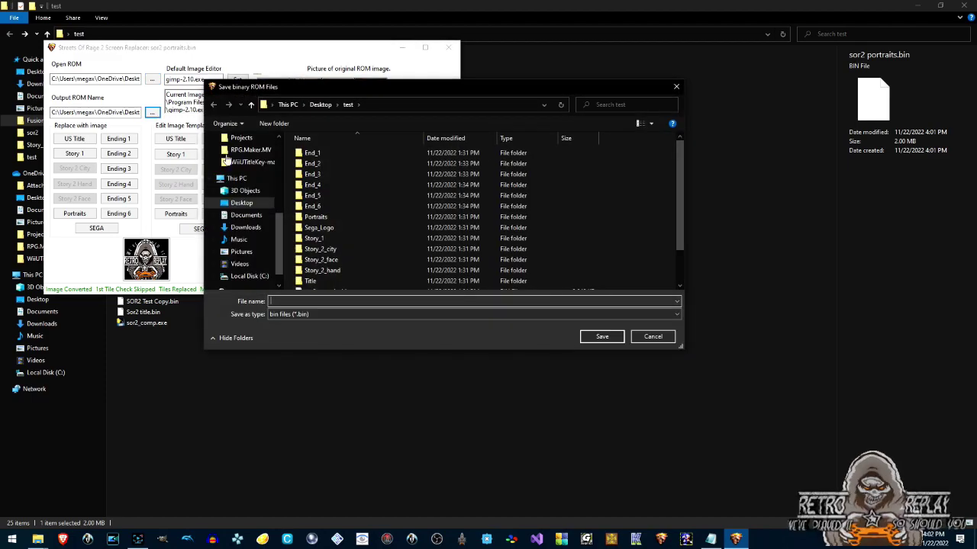
click(679, 271)
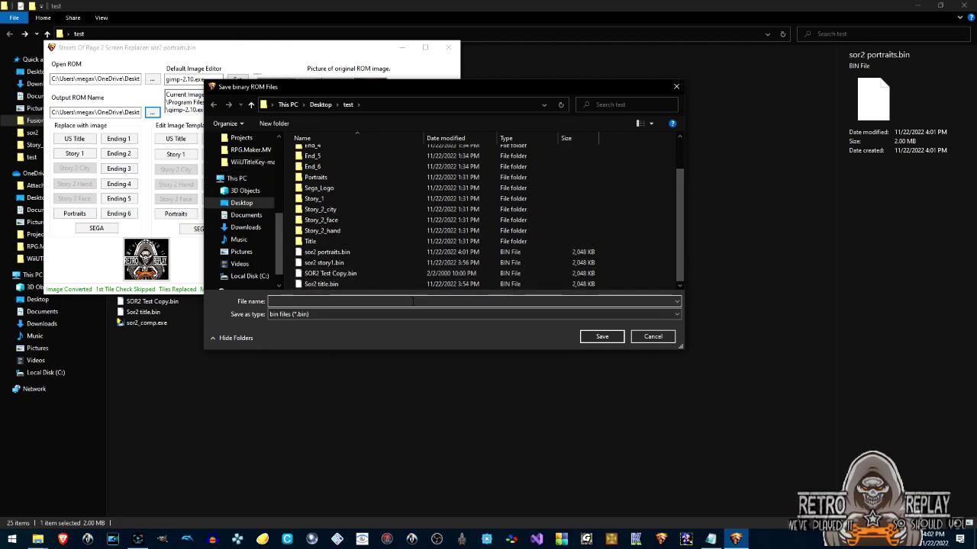
text(sega.bin)
key(Return)
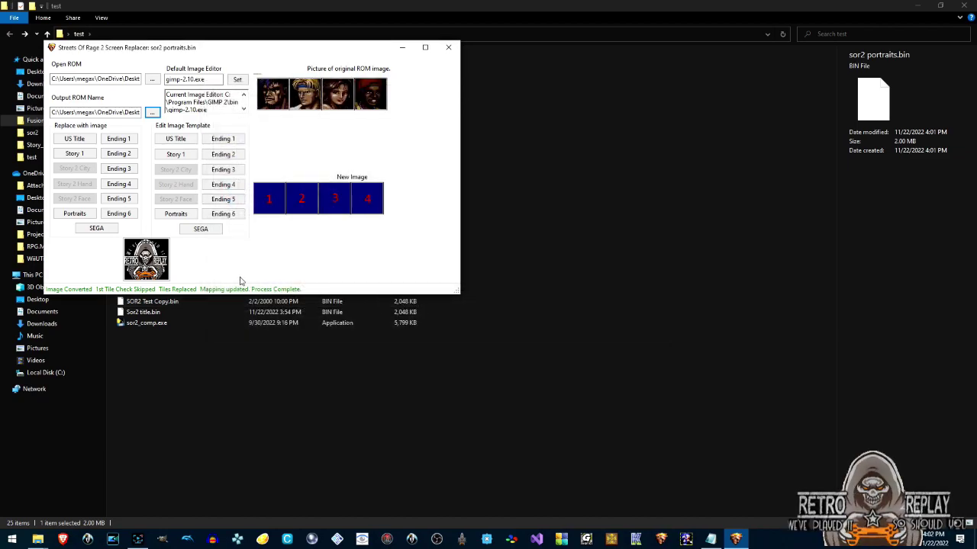
click(98, 231)
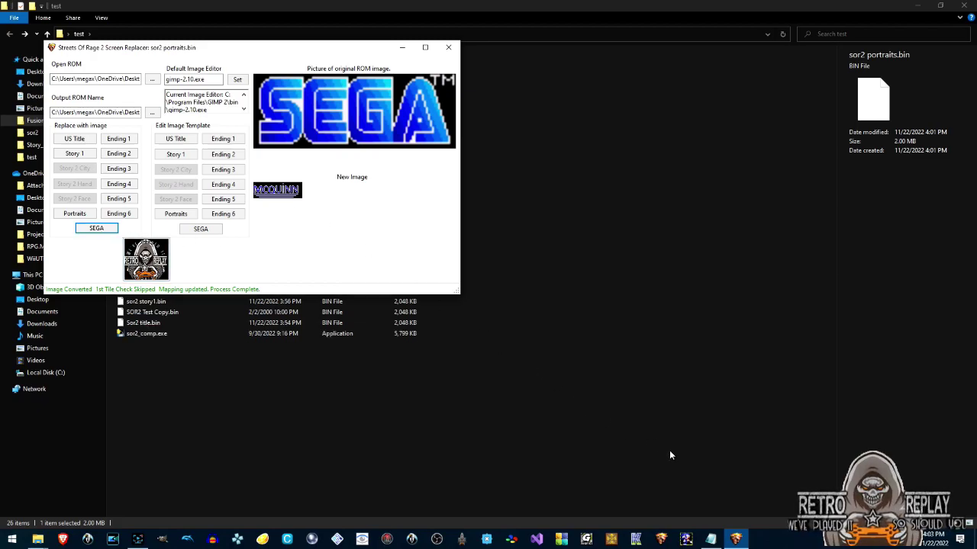
Run sega.bin in Fusion to examine the replaced SEGA logo, and close the emulator.
click(636, 540)
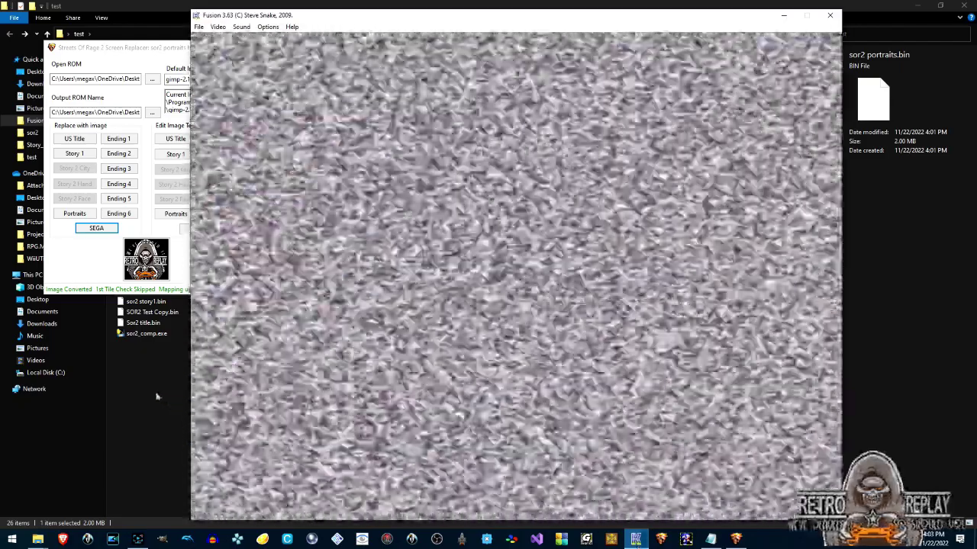
click(149, 394)
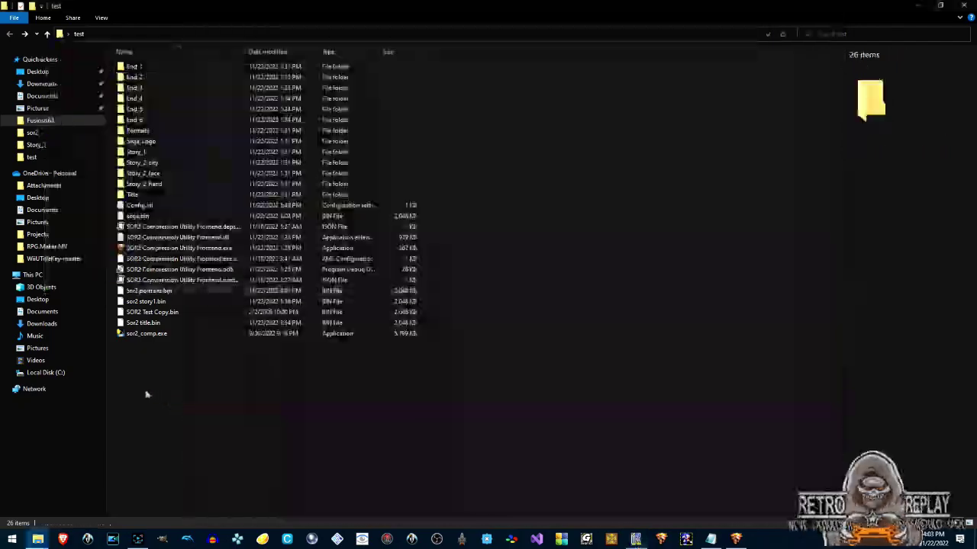
click(635, 540)
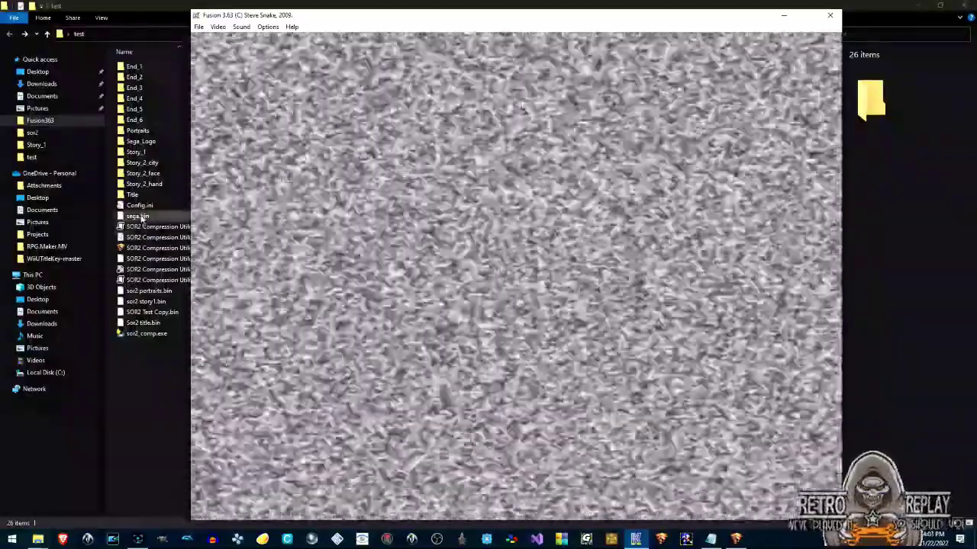
drag(141, 219, 332, 283)
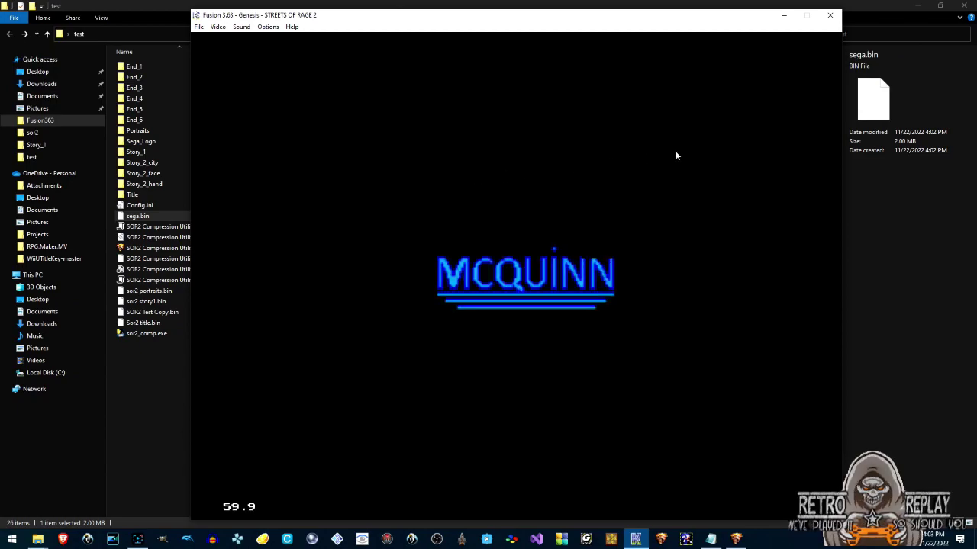
click(829, 17)
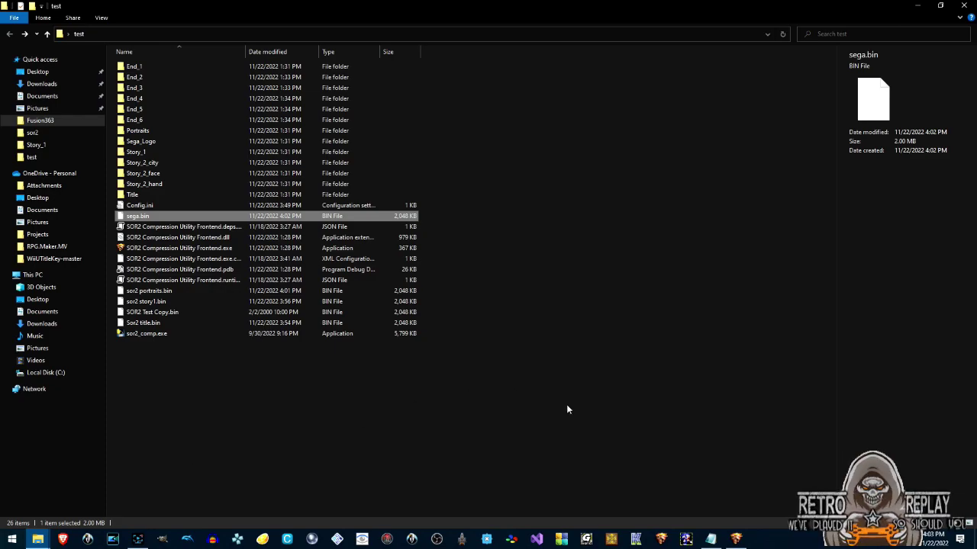
Open the End_1 folder inside the test folder and enlarge its file icons to show image previews.
click(735, 539)
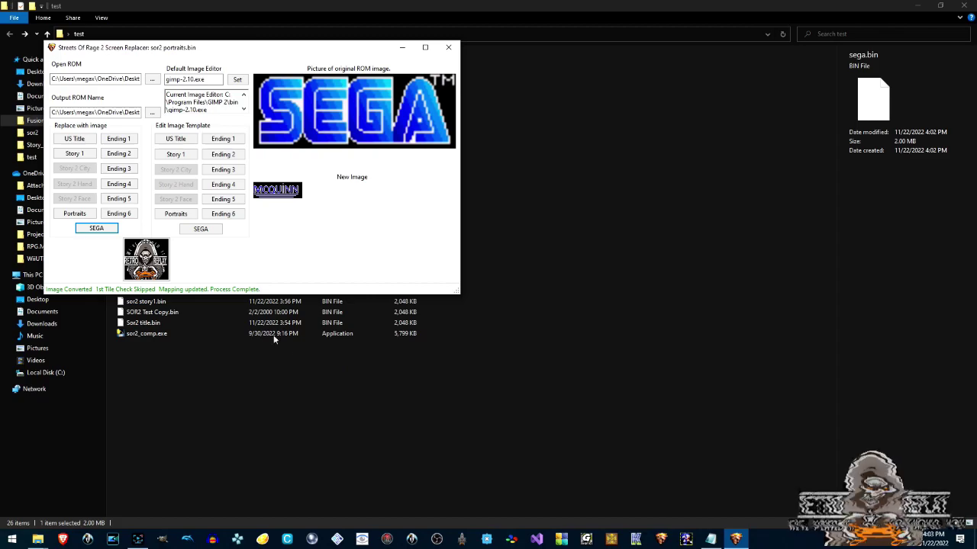
click(206, 387)
double_click(145, 68)
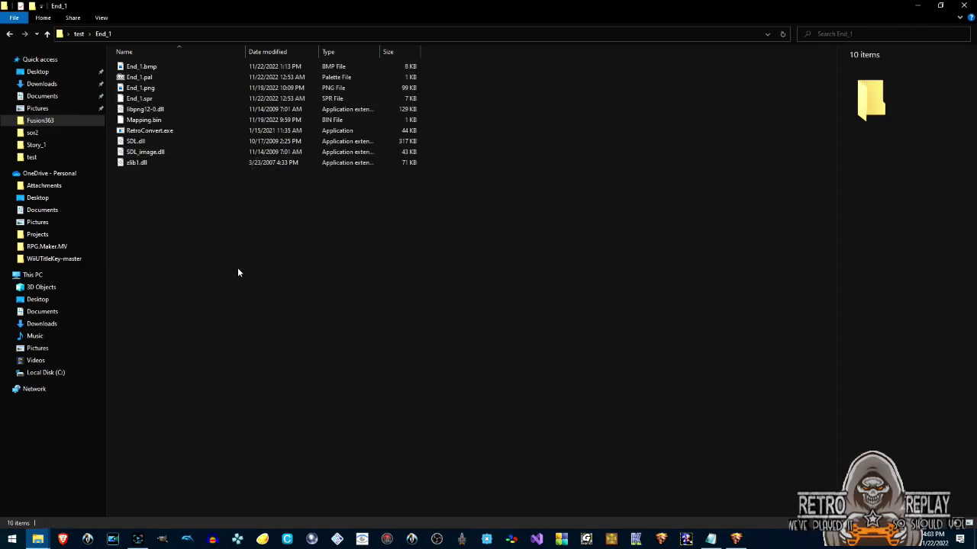
key(ctrl+shift+5)
ctrl+scroll(237, 273, up, 2)
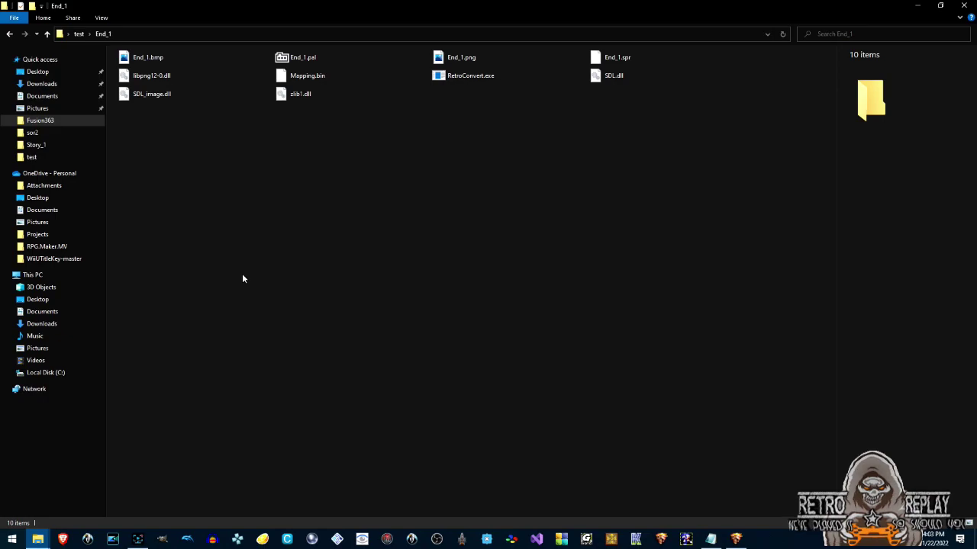
ctrl+scroll(242, 278, up, 1)
Open End_1.bmp, examine the template image enlarged, close the viewer and return to the test folder.
click(135, 74)
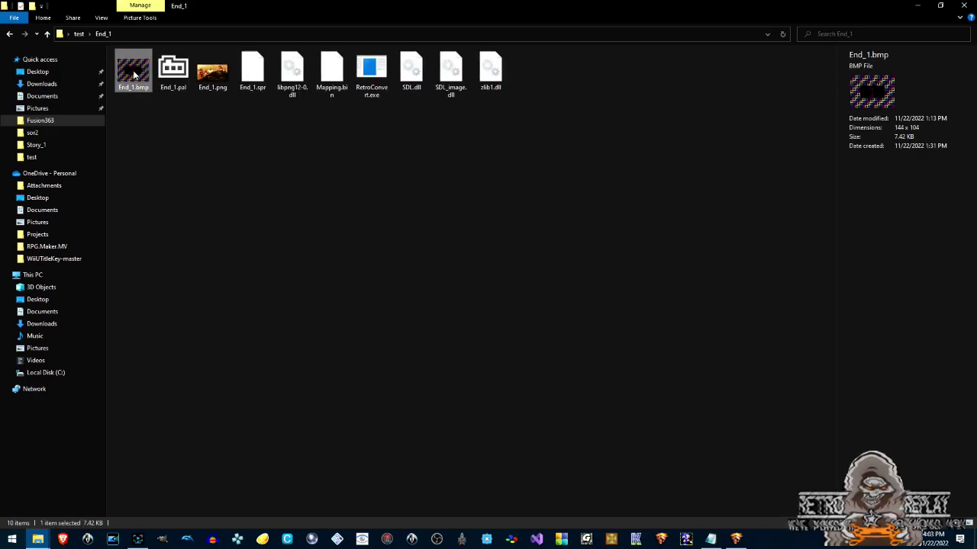
double_click(131, 80)
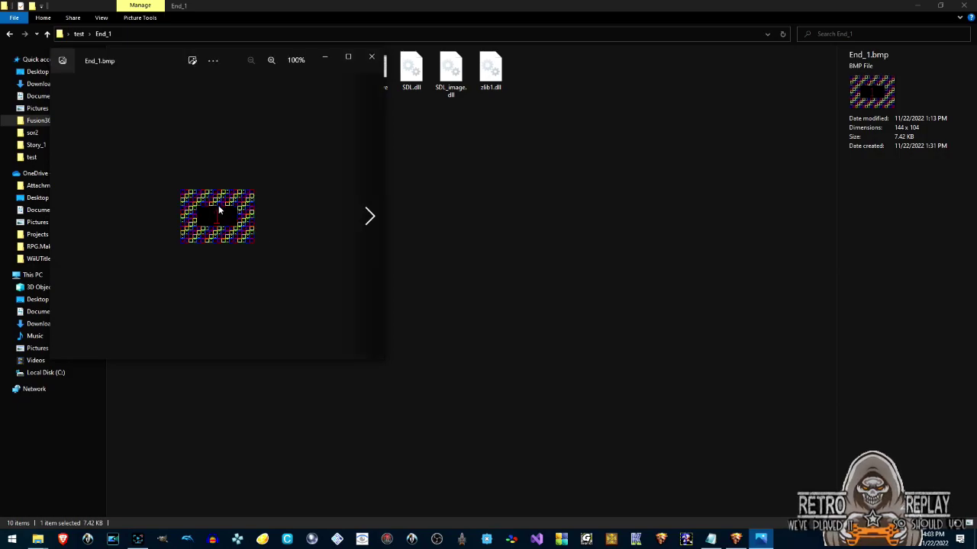
scroll(218, 206, up, 5)
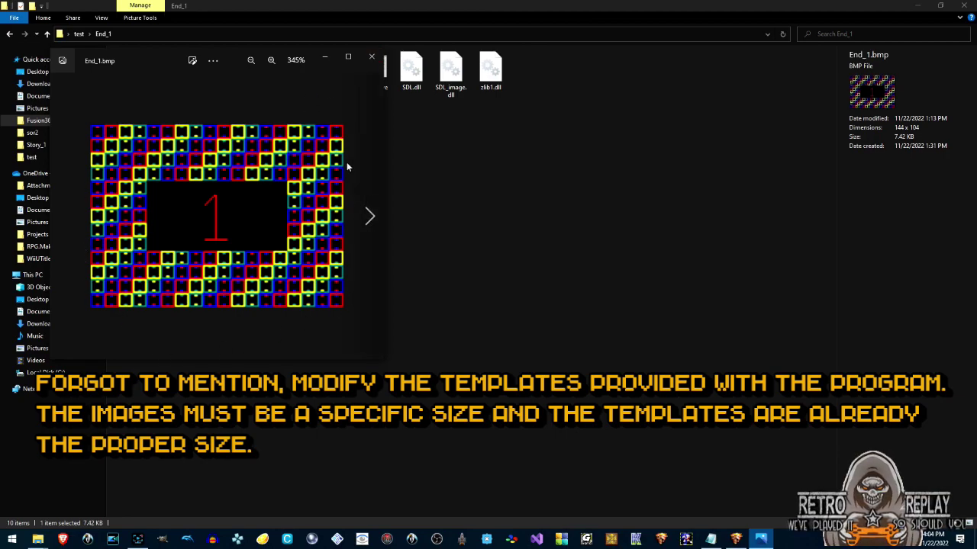
click(371, 58)
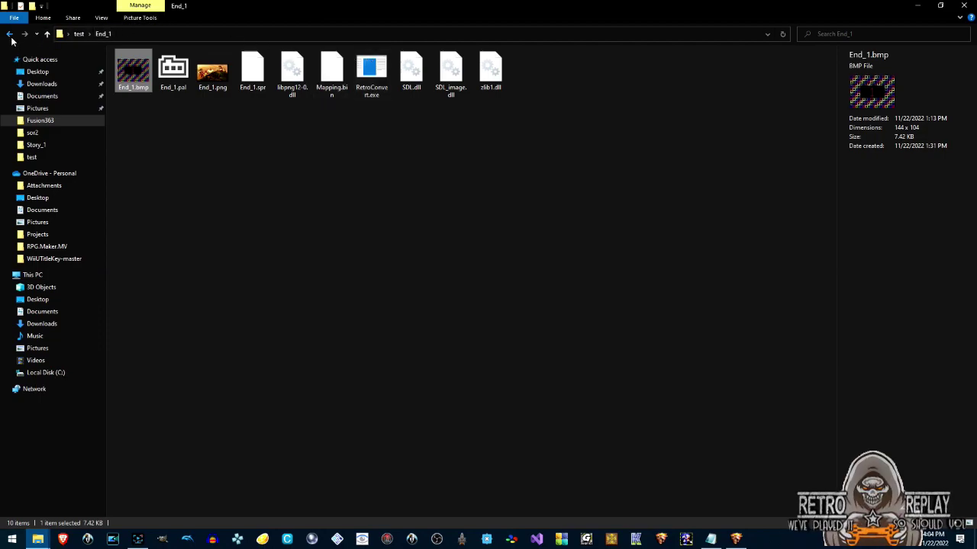
click(9, 33)
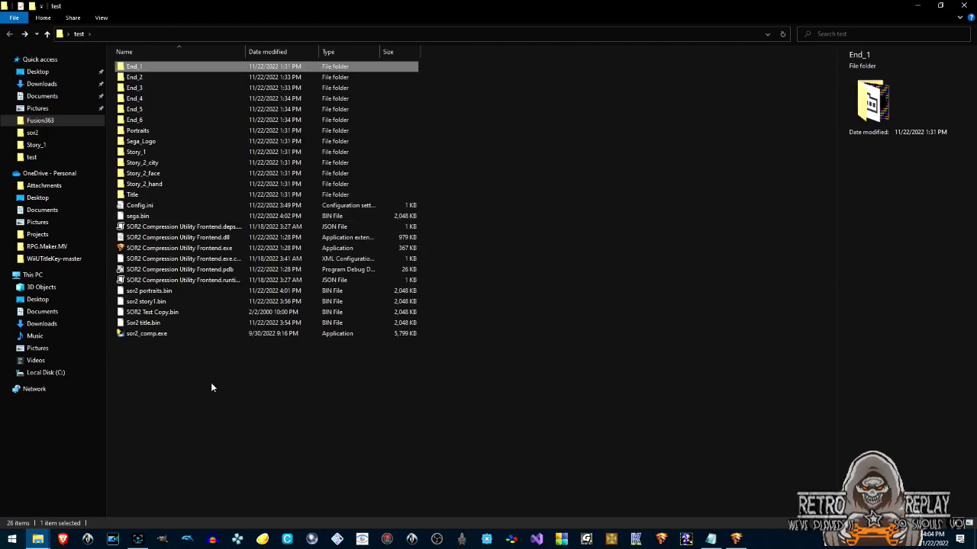
Switch to the Screen Replacer and load sega.bin from the test folder as the ROM.
click(736, 539)
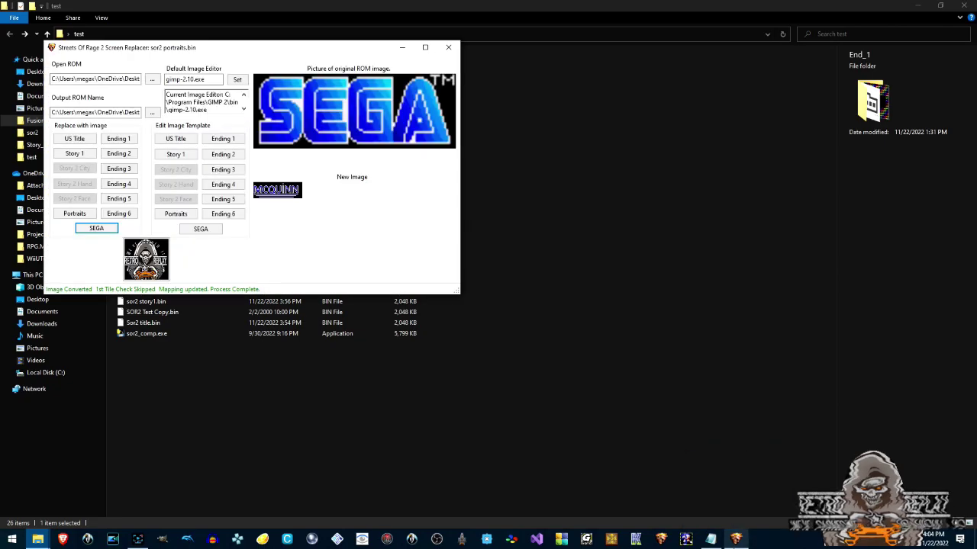
click(153, 80)
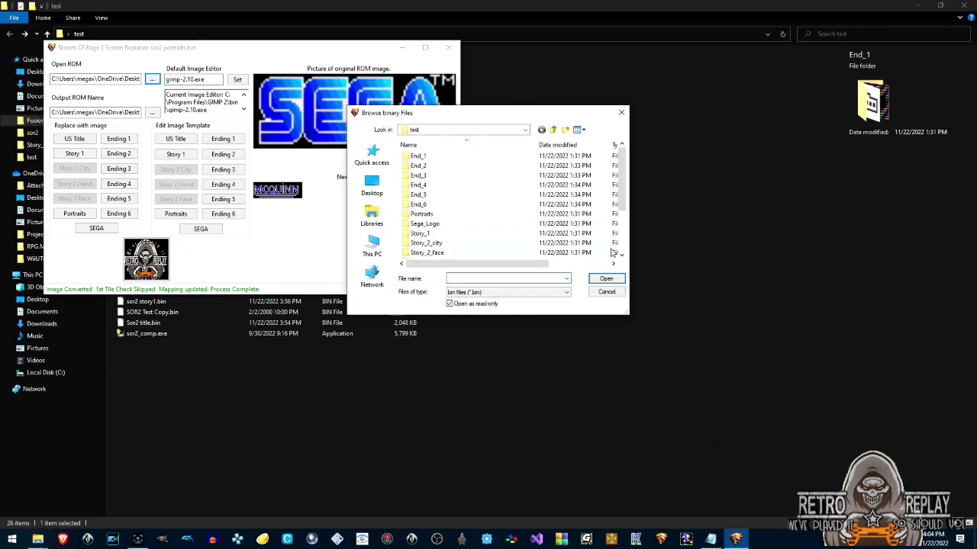
scroll(613, 252, down, 3)
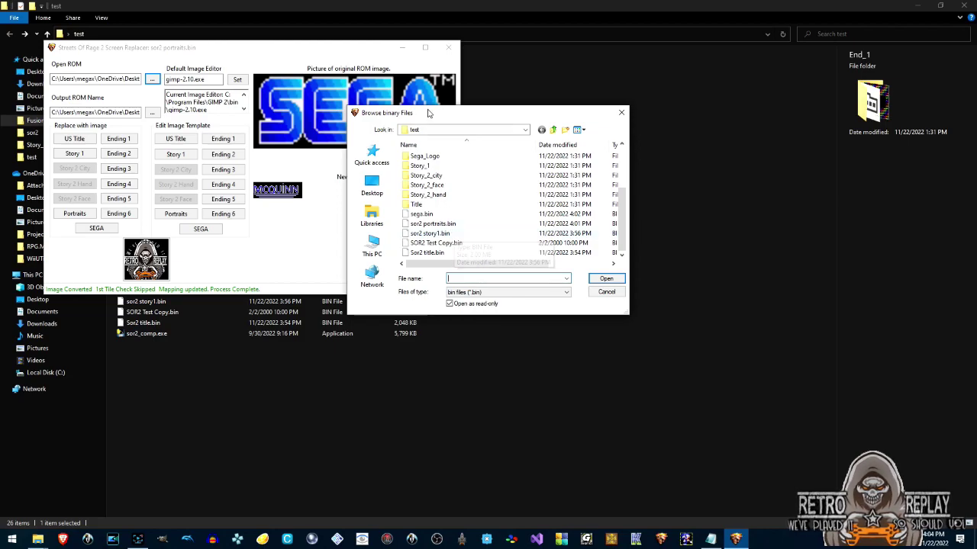
drag(437, 116, 574, 114)
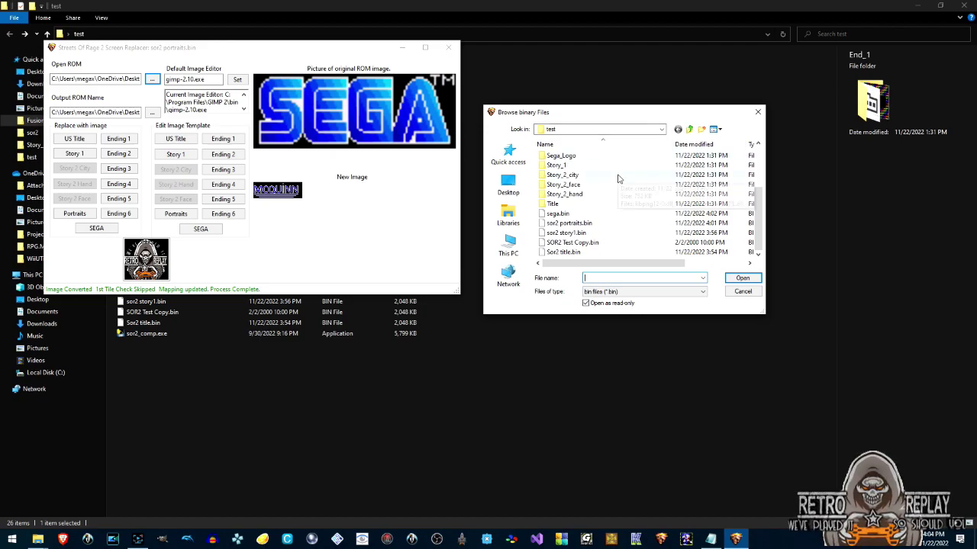
double_click(559, 213)
Set the output ROM name to "end1.bin" and replace the Ending 1 screen with its custom image.
click(153, 112)
text(ending1)
key(Return)
click(122, 140)
Load end1.bin as the ROM, set the output name to "end2.bin", and replace the Ending 2 screen.
click(153, 79)
text(end1.bin)
key(Return)
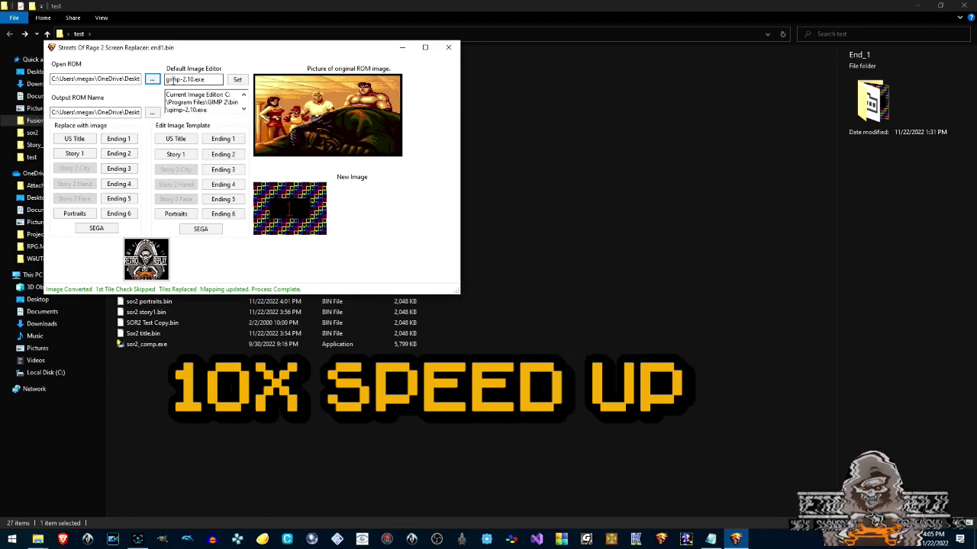
click(153, 112)
text(end2.bin)
key(Return)
click(124, 155)
Load end2.bin as the ROM, set the output name to "end3.bin", and replace the Ending 3 screen.
click(152, 80)
text(end2.bin)
key(Return)
click(153, 113)
text(end3.bin)
key(Return)
click(119, 168)
Load end3.bin as the ROM, set the output name to "end4.bin", and replace the Ending 4 screen.
click(153, 79)
text(end3.bin)
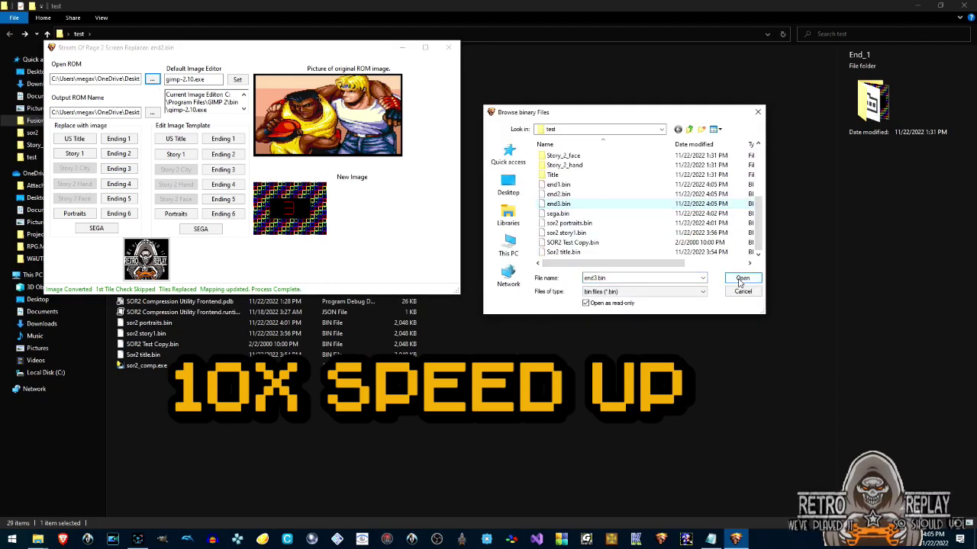
key(Return)
click(153, 113)
text(end4.bin)
key(Return)
click(119, 184)
Load end4.bin as the ROM, set the output name to "end5.bin", and replace the Ending 5 screen.
click(153, 80)
text(end4.bin)
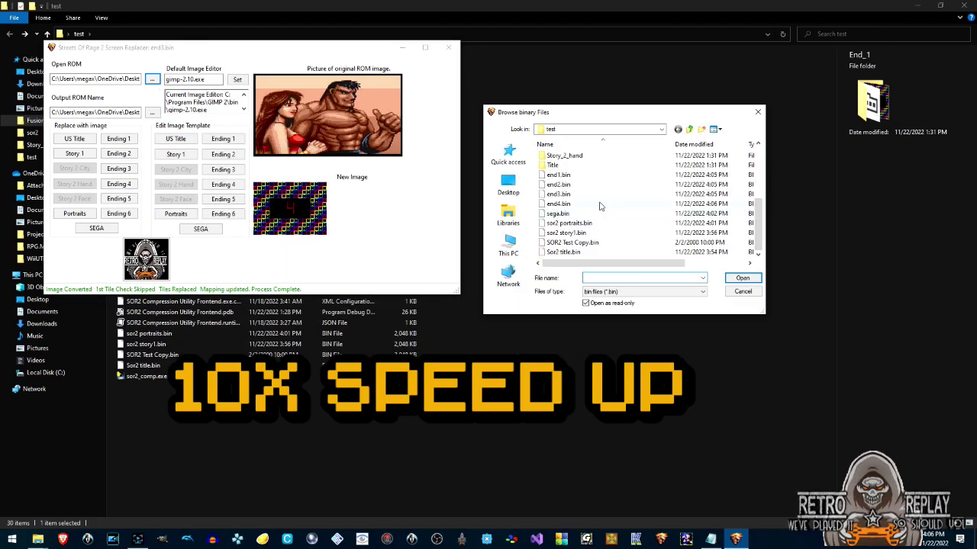
key(Return)
click(152, 112)
text(end5.bin)
key(Return)
click(119, 199)
Load end5.bin as the ROM, set the output name to "end6.bin", and replace the Ending 6 screen.
click(152, 80)
text(end5.bin)
key(Return)
click(152, 112)
text(end6.bin)
key(Return)
click(119, 214)
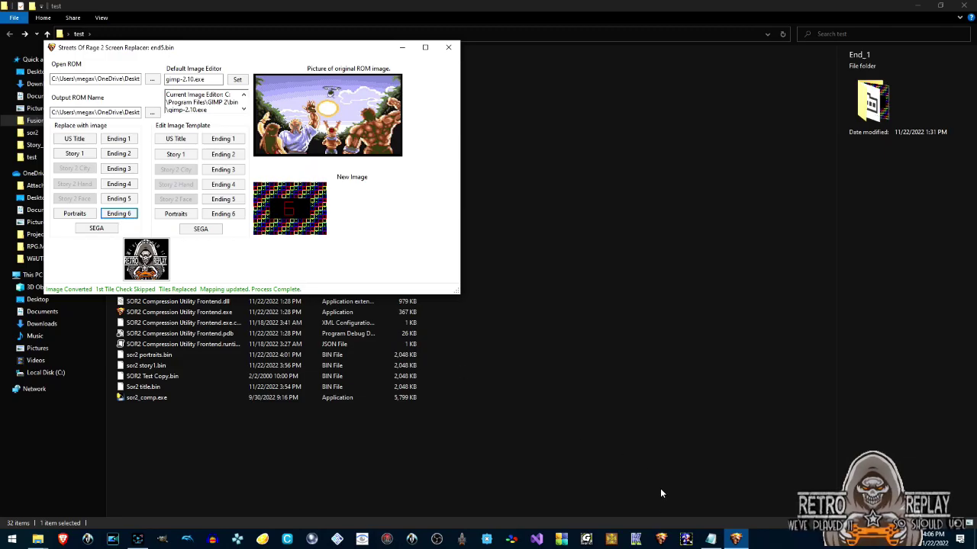
Switch to Fusion and run end6.bin from the test folder.
click(636, 539)
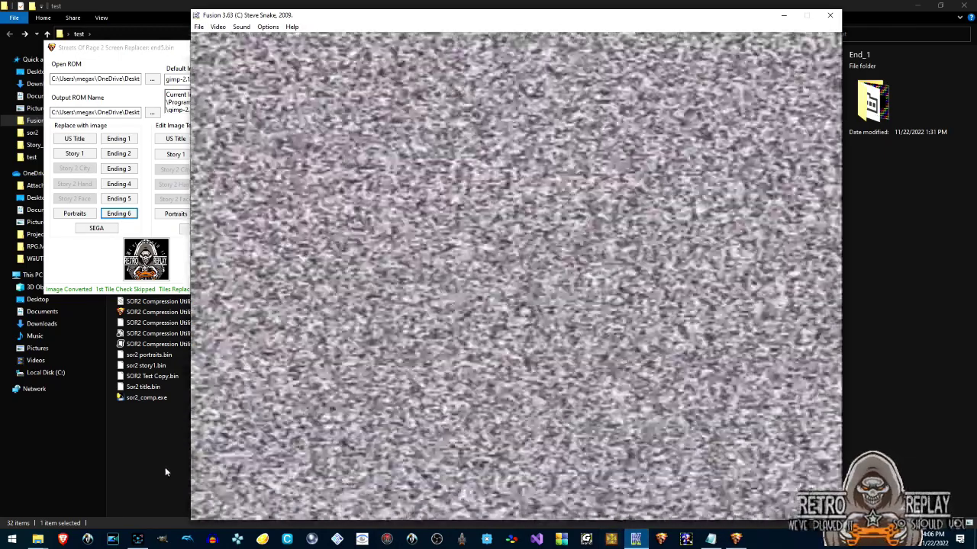
click(165, 467)
click(635, 539)
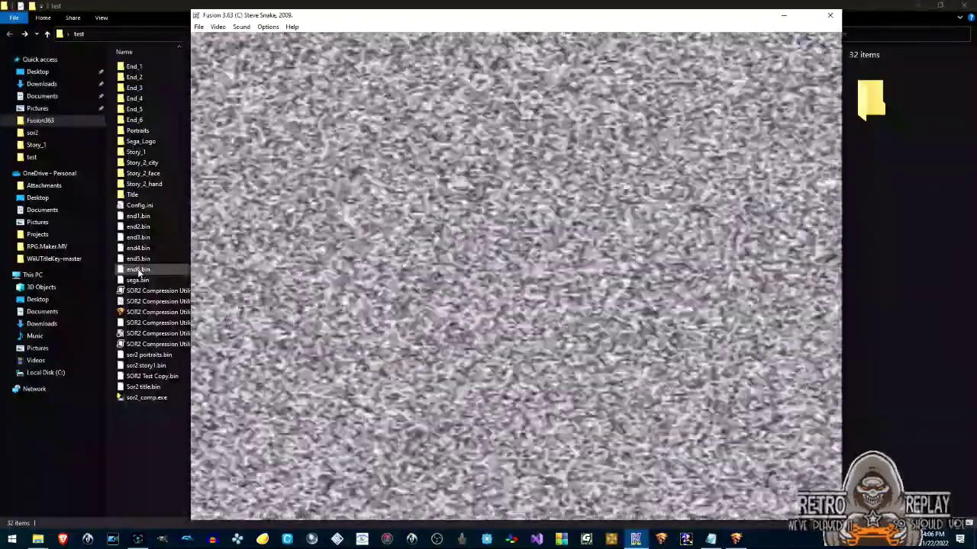
drag(138, 273, 294, 318)
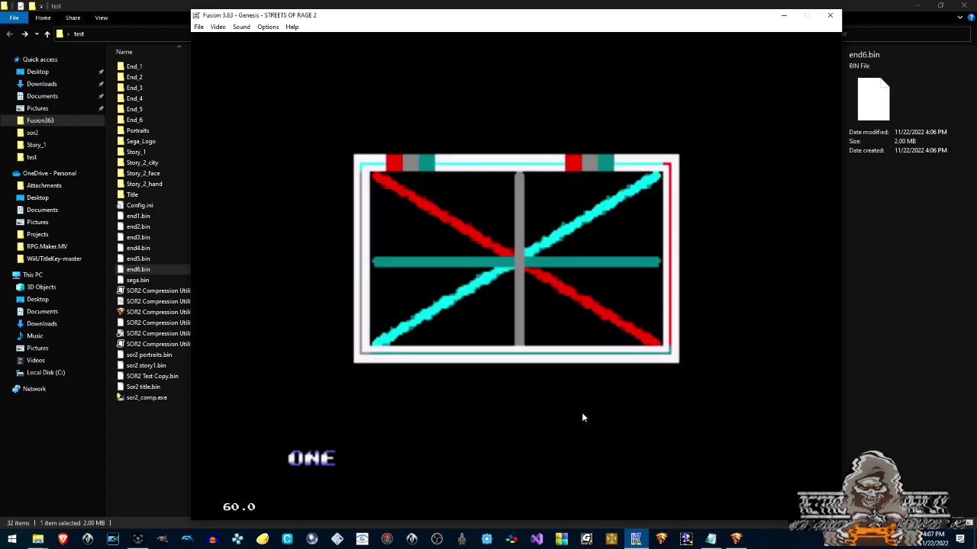
Load the saved state SSOR_Normal_Ending.gsx from the Fusion363 folder to view the replaced ending screens.
click(199, 28)
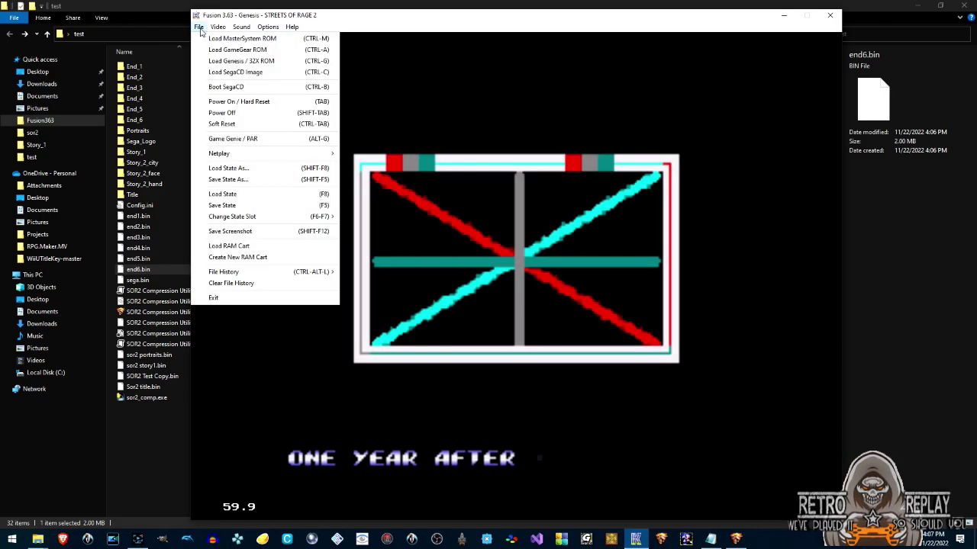
click(234, 169)
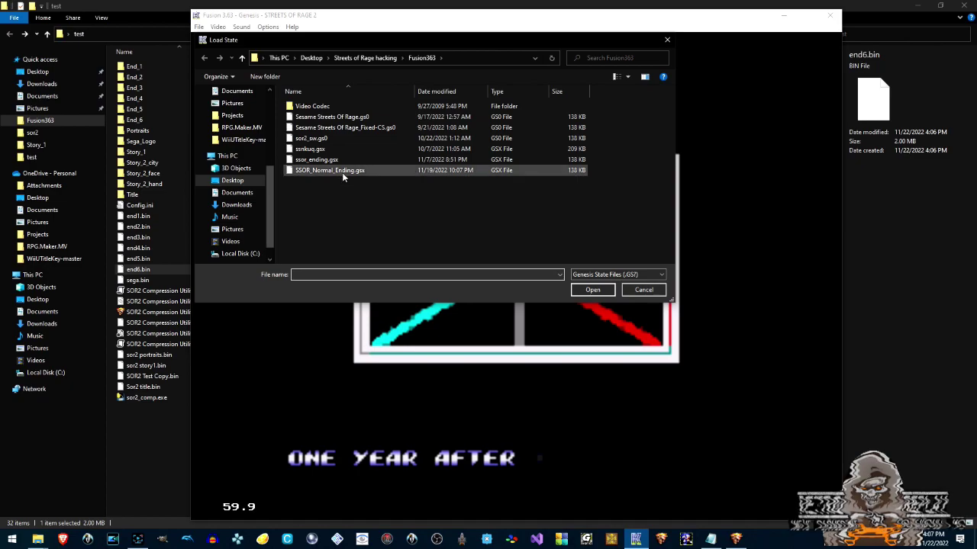
double_click(344, 171)
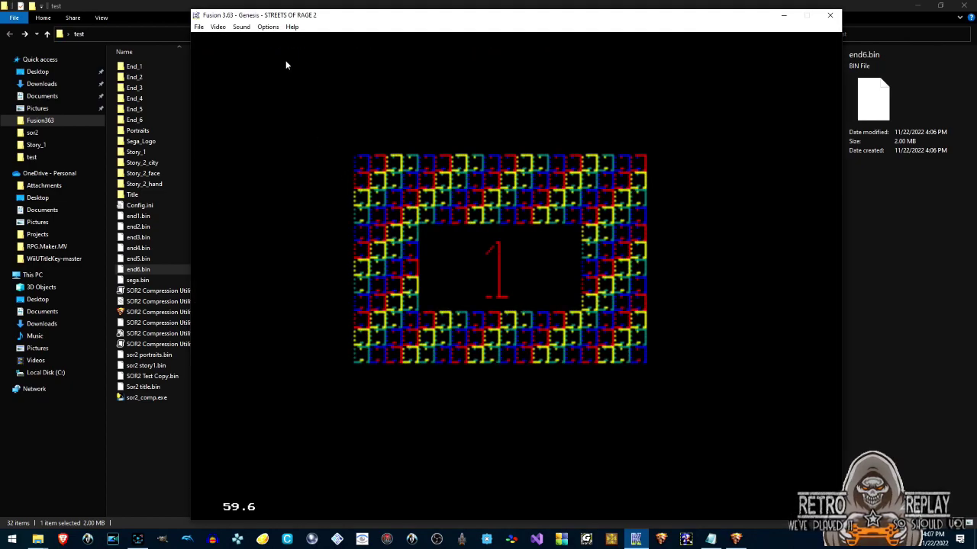
Disable the emulator's sound while the replaced ending screens play through, and close Fusion after the Ending 6 screen.
click(242, 29)
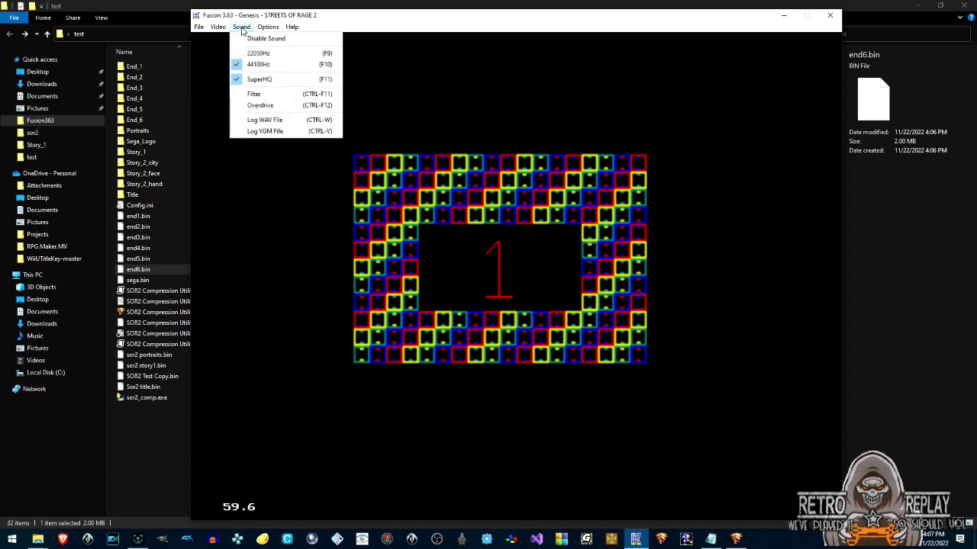
click(252, 38)
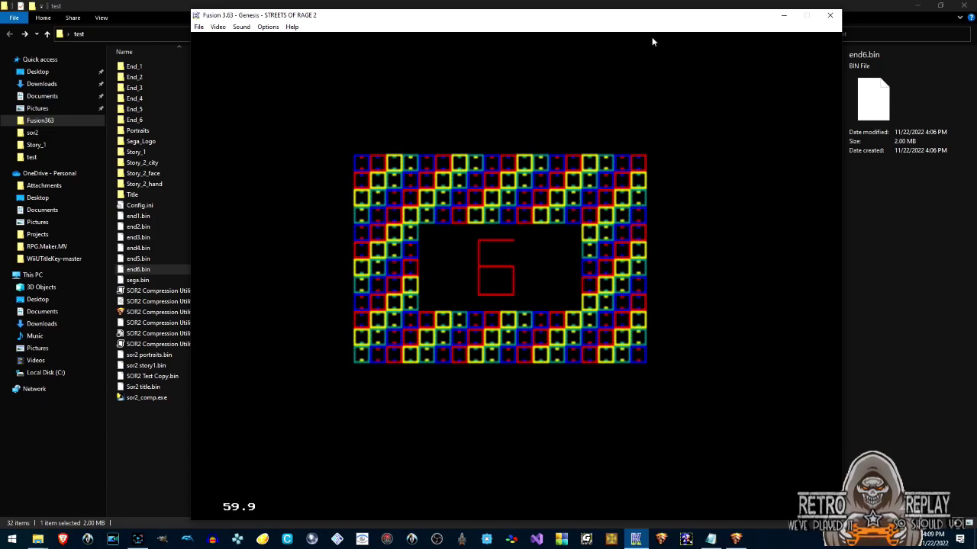
click(831, 16)
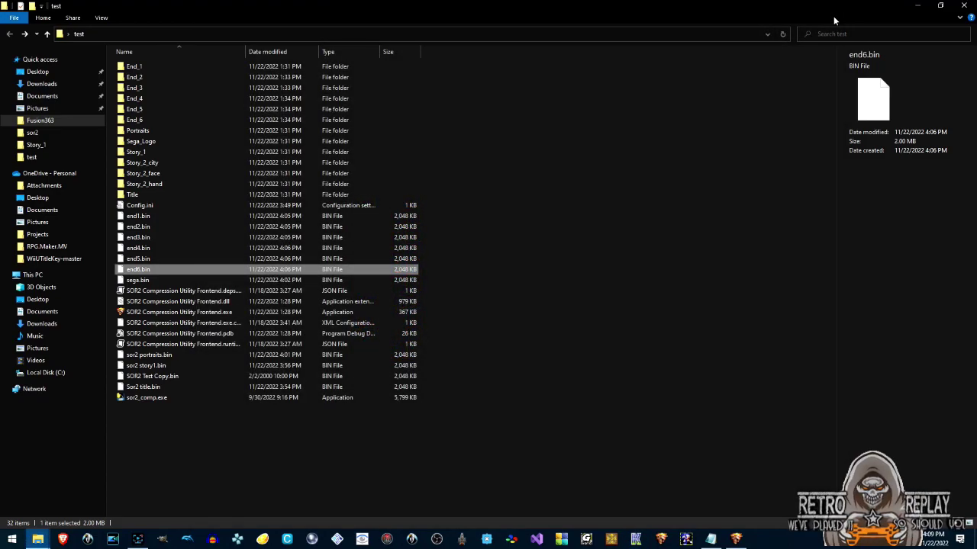
Check the screen replacer's Story 2 options, and examine an enlarged preview of Story_2_City.png in the Story_2_city folder in File Explorer.
click(737, 541)
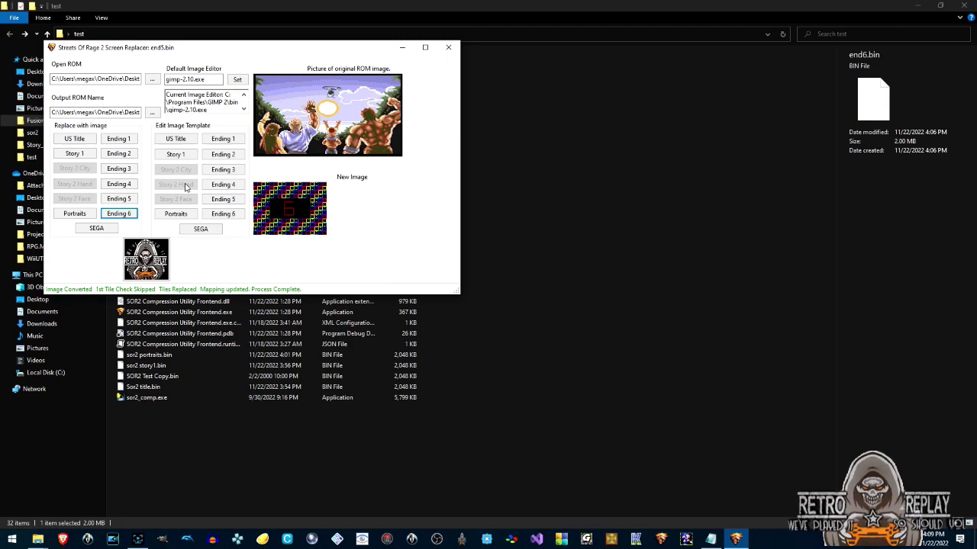
click(504, 348)
double_click(165, 163)
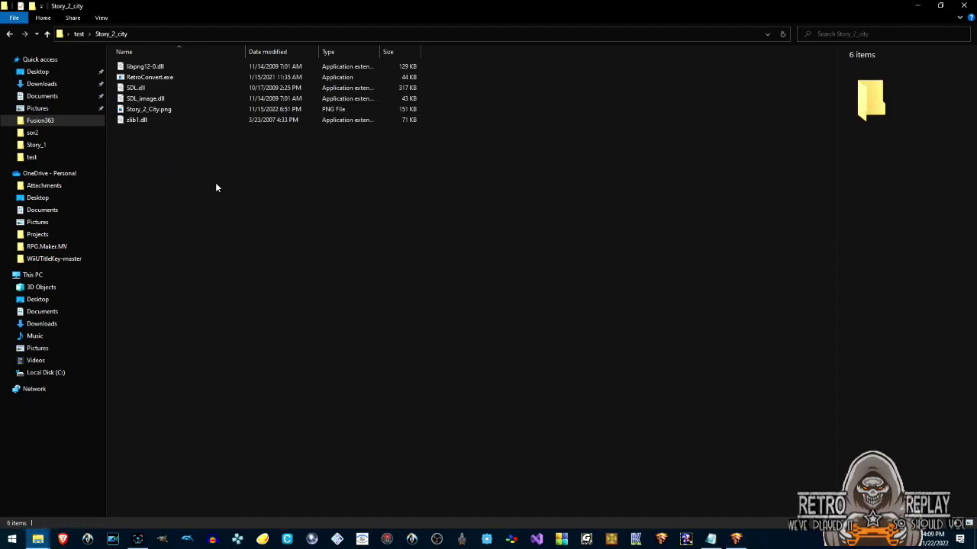
key(ctrl+shift+4)
right_click(124, 184)
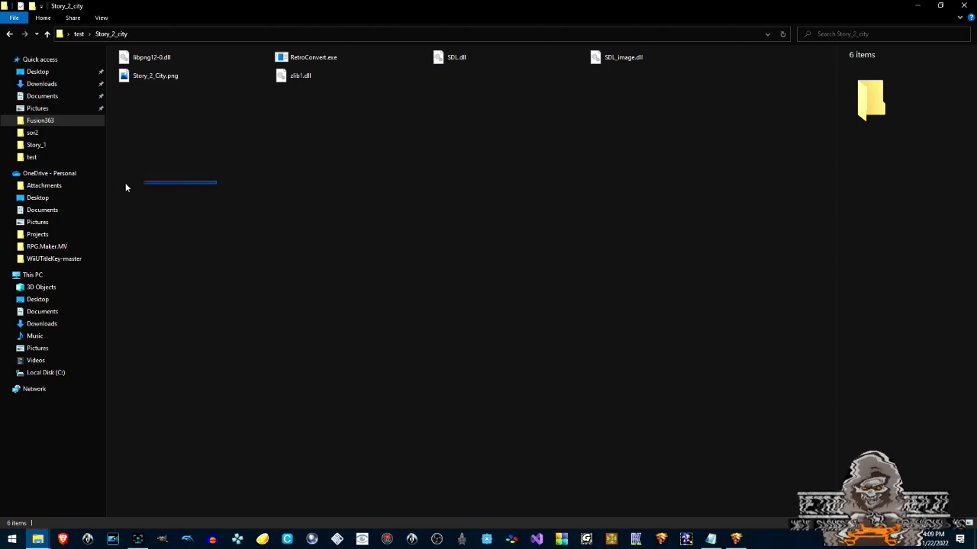
click(407, 202)
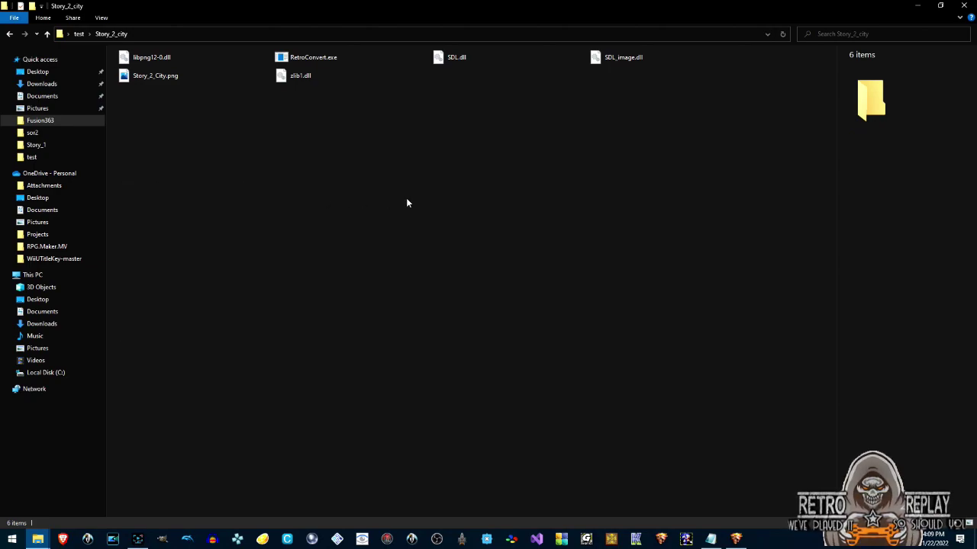
ctrl+scroll(406, 203, up, 6)
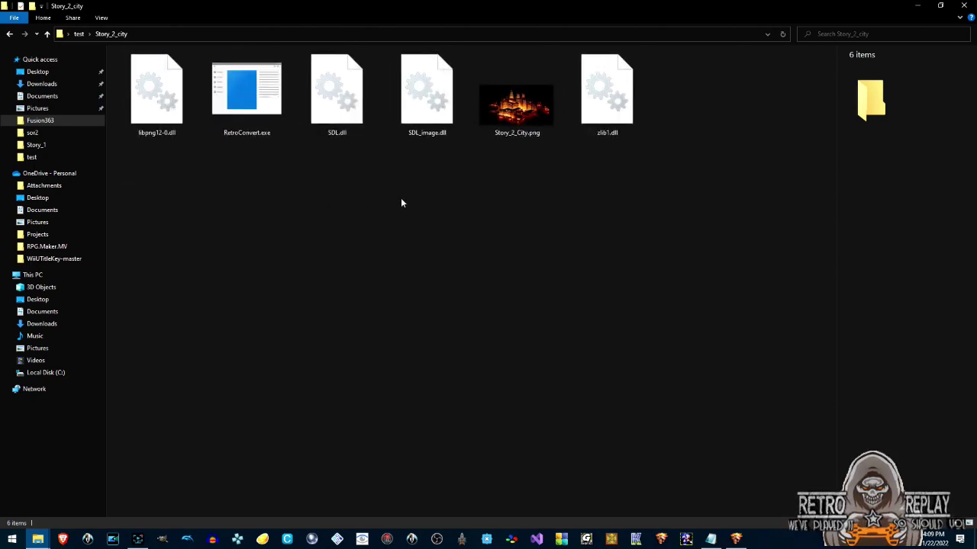
ctrl+scroll(401, 203, up, 1)
click(585, 124)
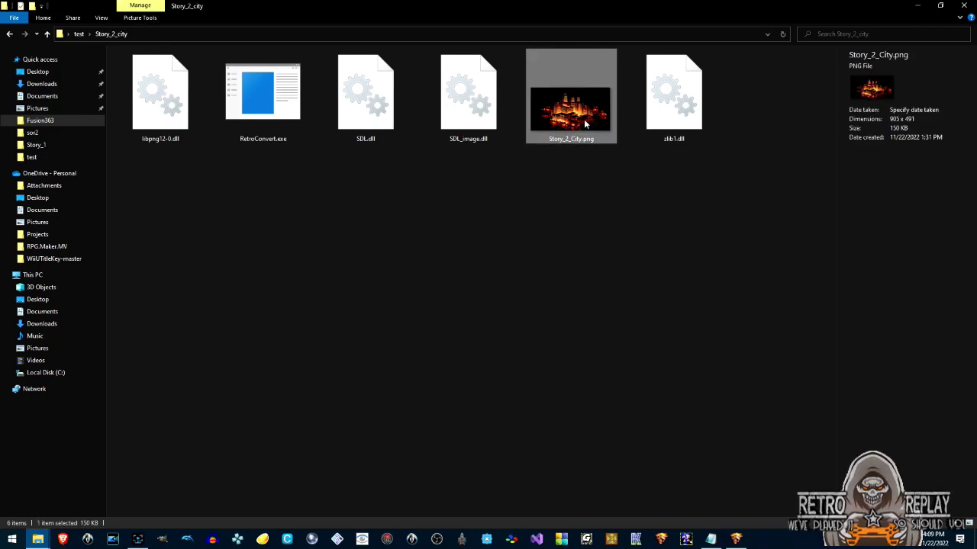
Open the Story_2_face folder within test and enlarge its file thumbnails to examine Story_2_face.png.
click(12, 36)
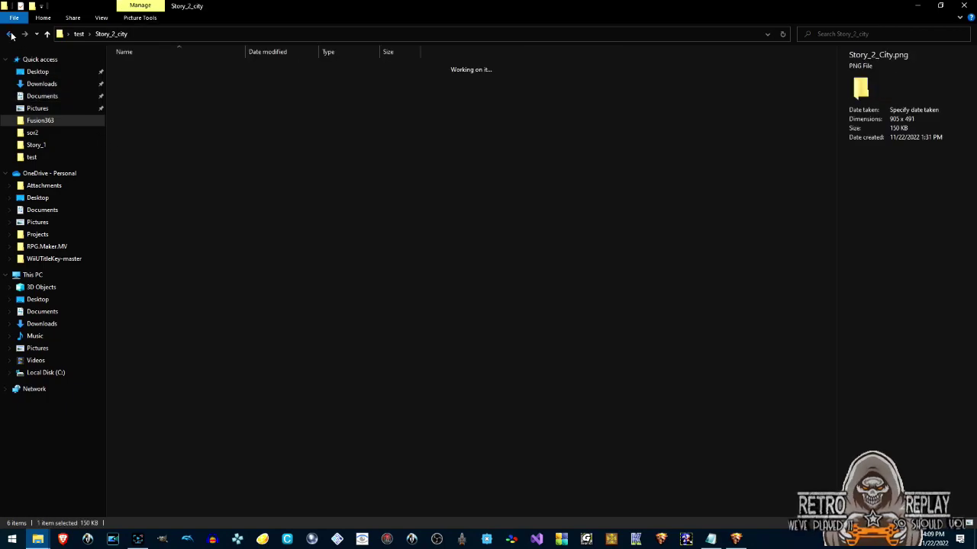
double_click(136, 175)
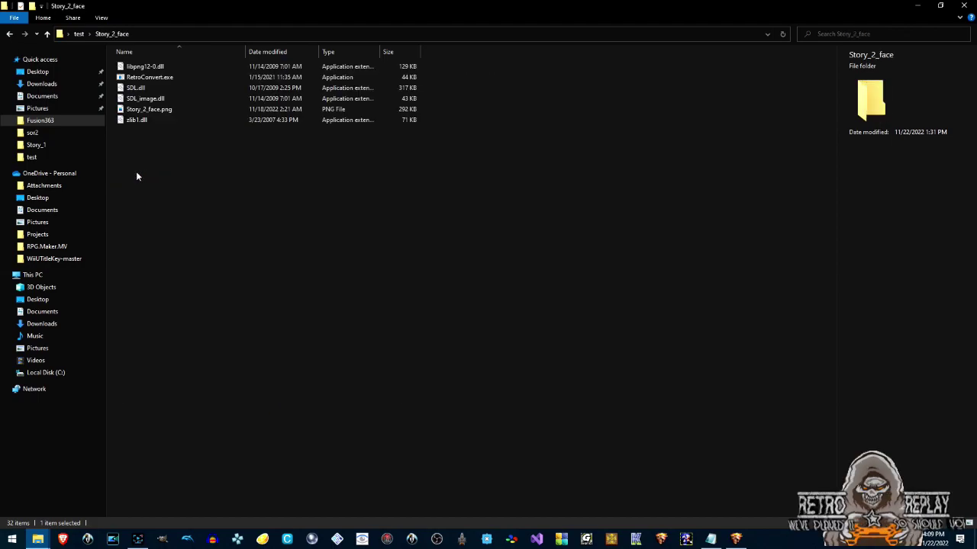
ctrl+scroll(352, 221, up, 3)
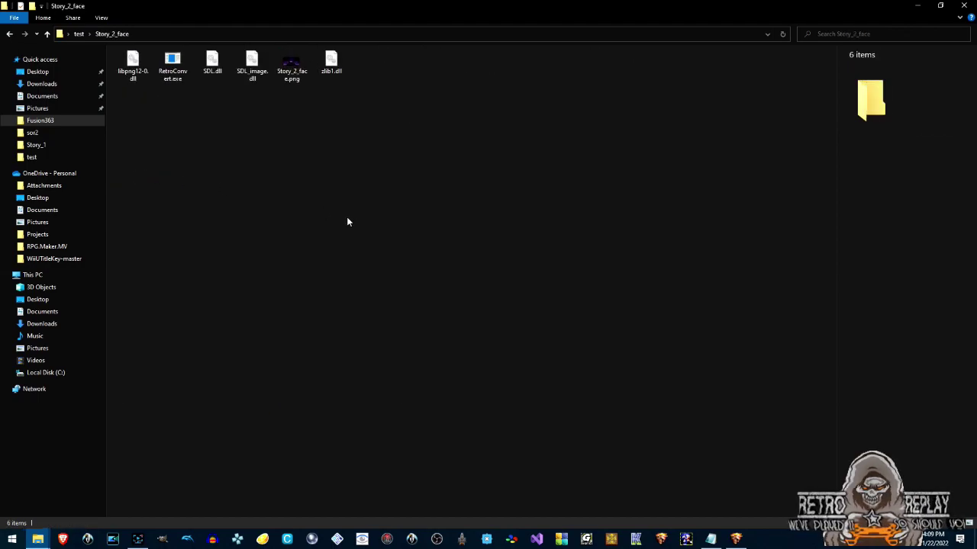
ctrl+scroll(354, 224, up, 4)
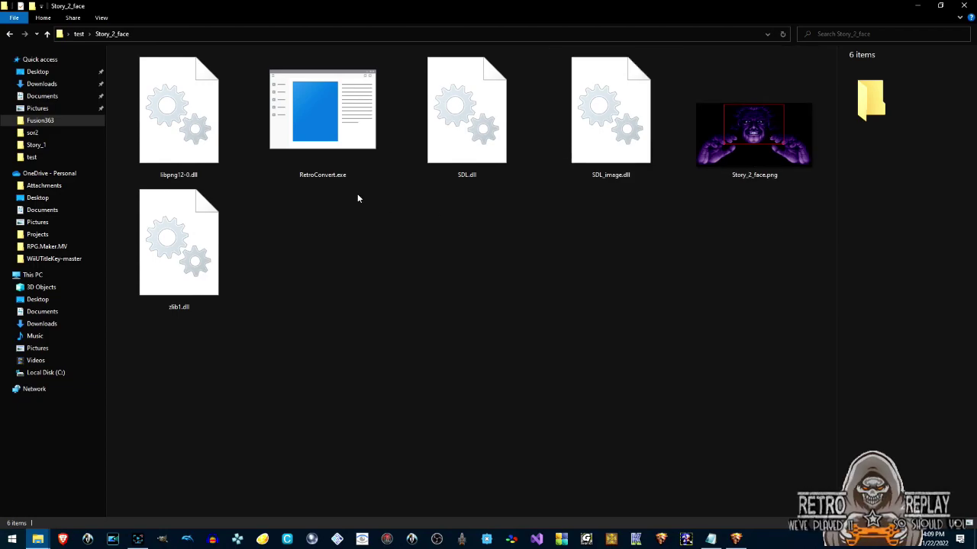
Examine an enlarged thumbnail of Story_2_hand.png in the Story_2_hand folder, and return to the test folder.
click(9, 33)
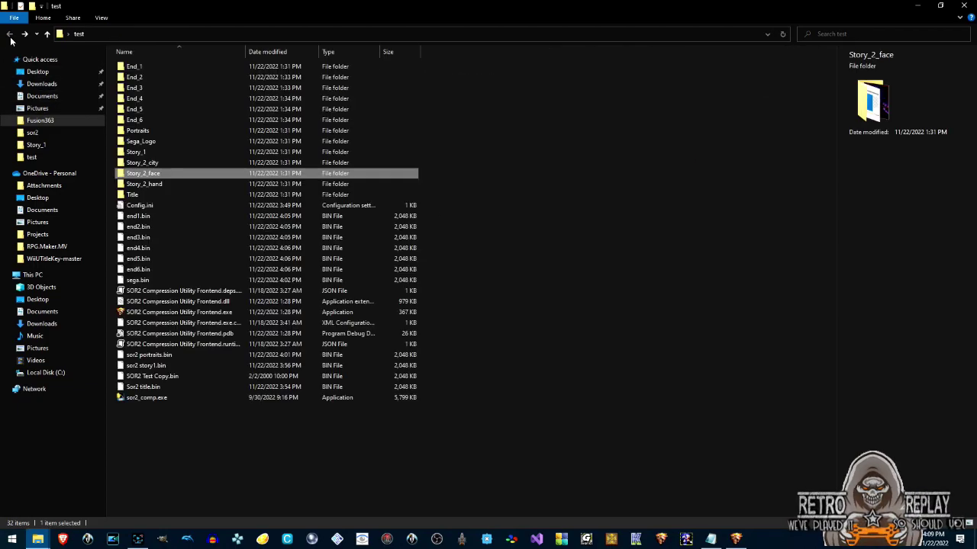
double_click(146, 184)
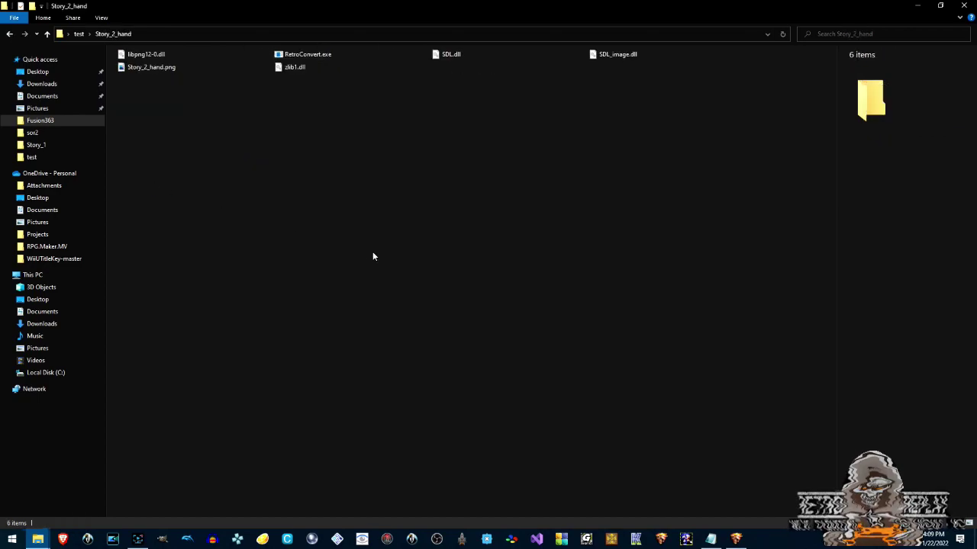
ctrl+scroll(373, 256, up, 2)
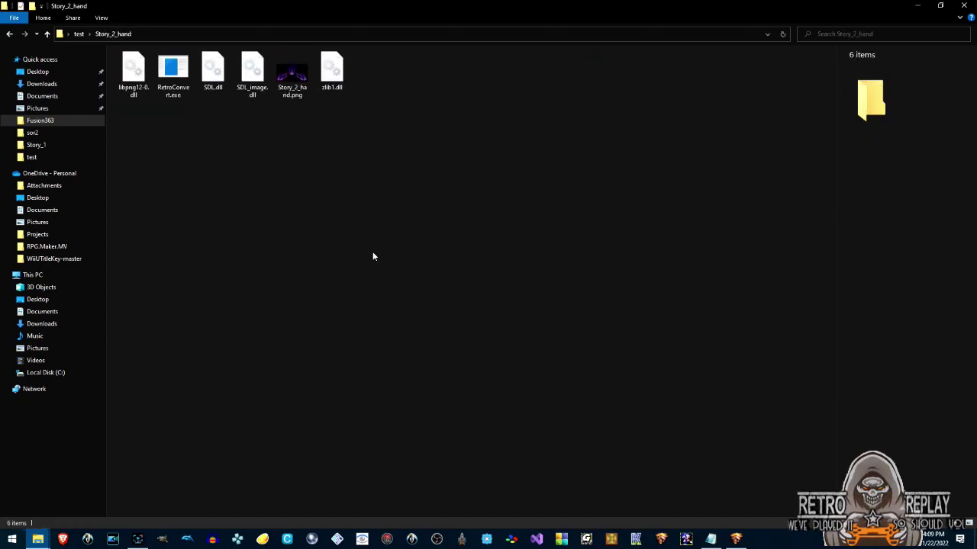
ctrl+scroll(373, 256, up, 2)
ctrl+scroll(370, 256, up, 3)
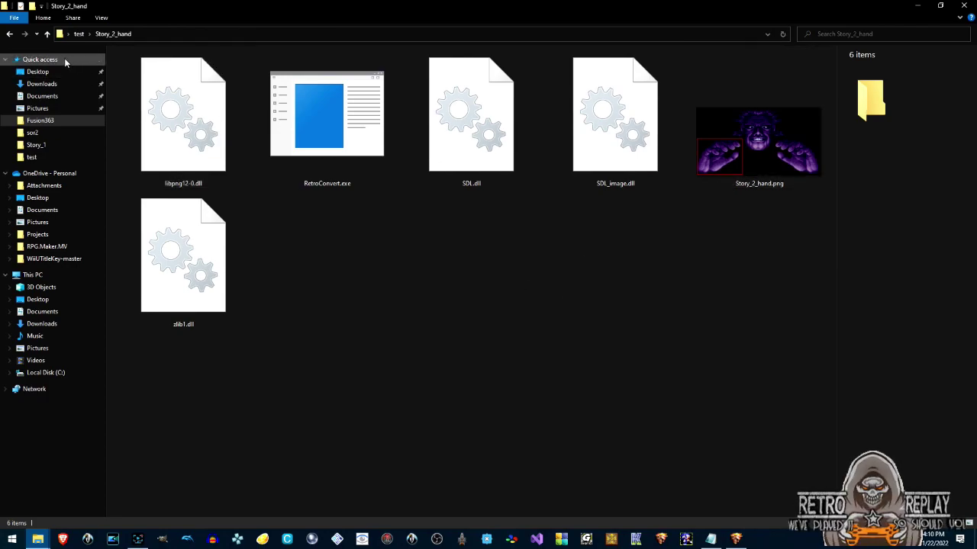
click(10, 35)
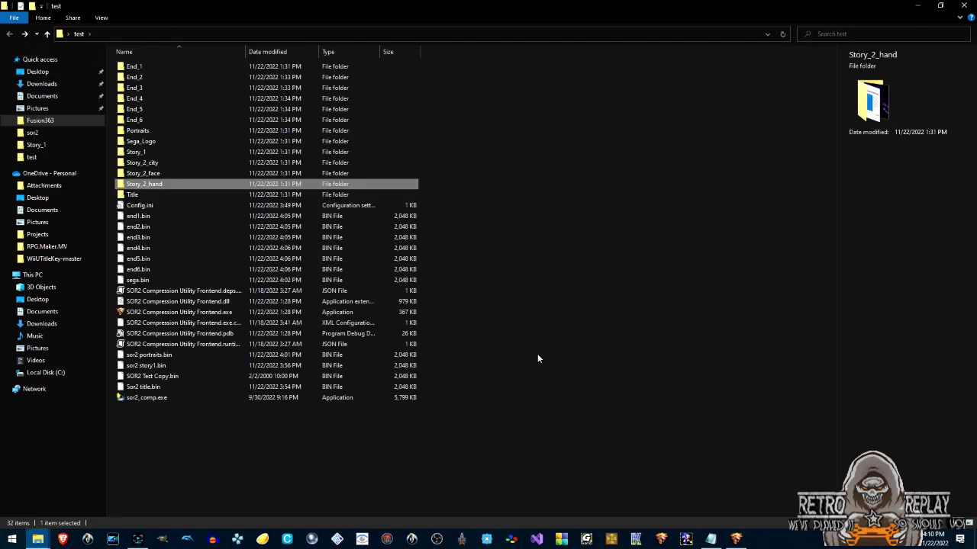
Switch to Streets Of Rage 2 Screen Replacer, open the Ending 5 image template in GIMP for a close look, and close GIMP.
click(736, 539)
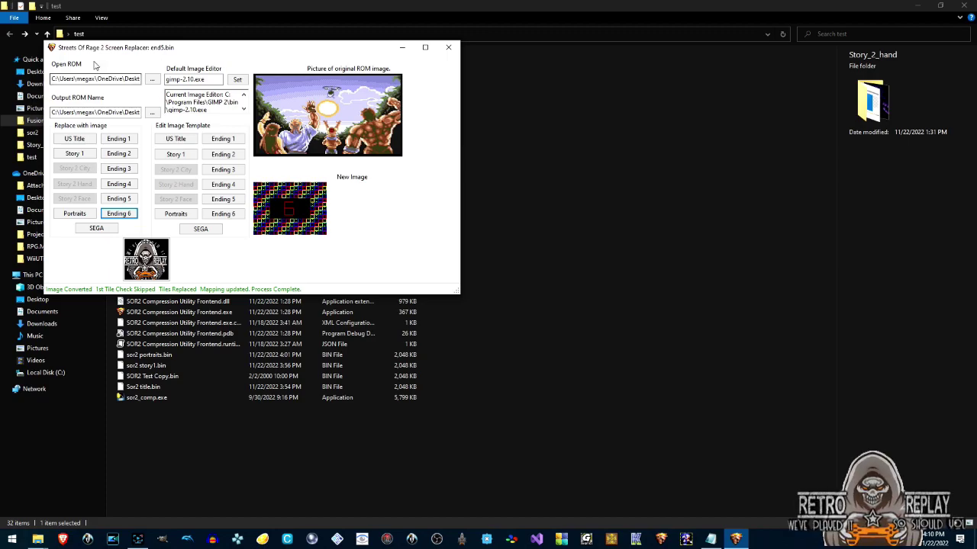
click(119, 217)
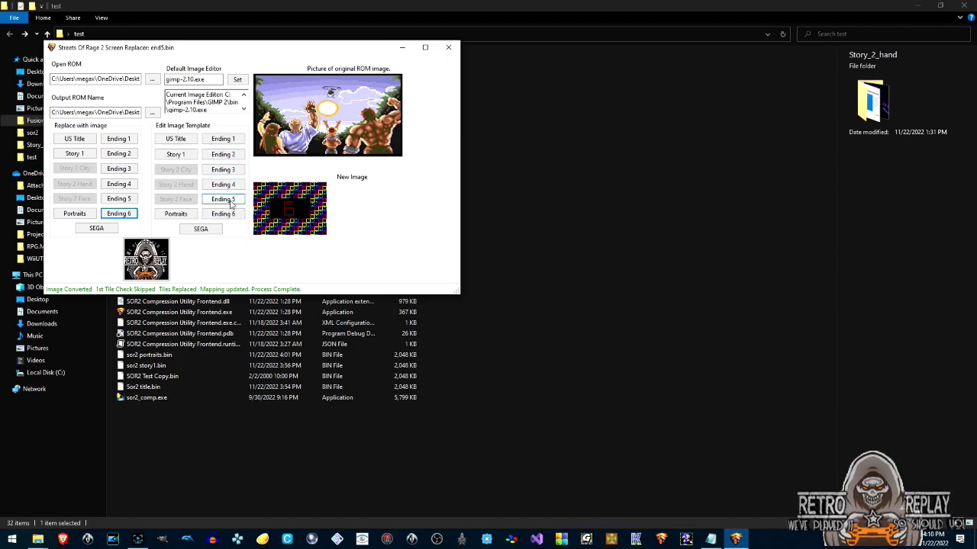
click(230, 201)
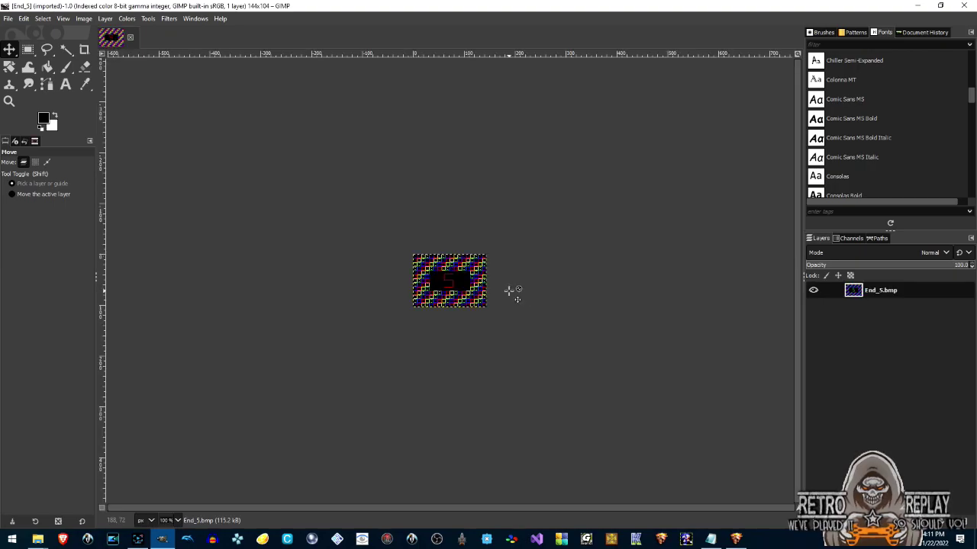
ctrl+scroll(509, 291, up, 5)
ctrl+scroll(509, 290, down, 1)
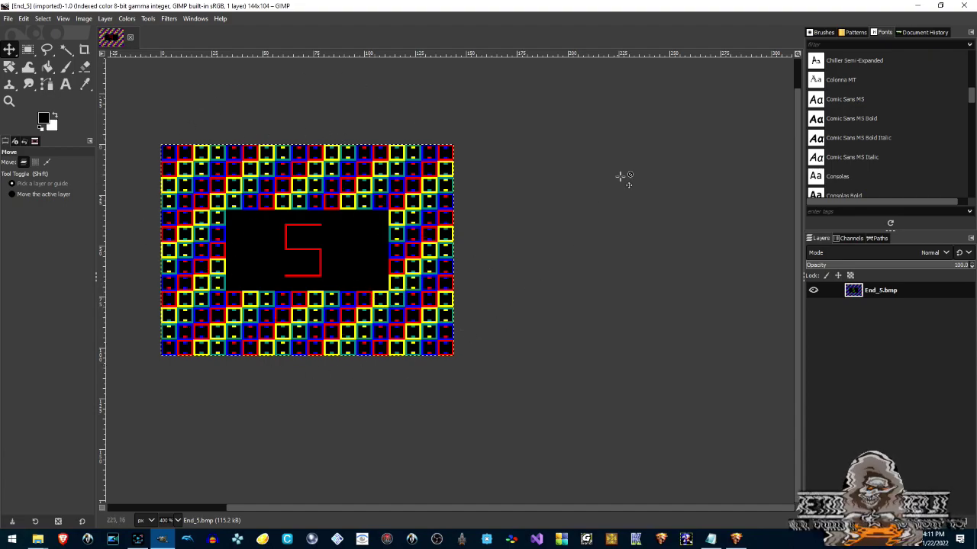
click(970, 6)
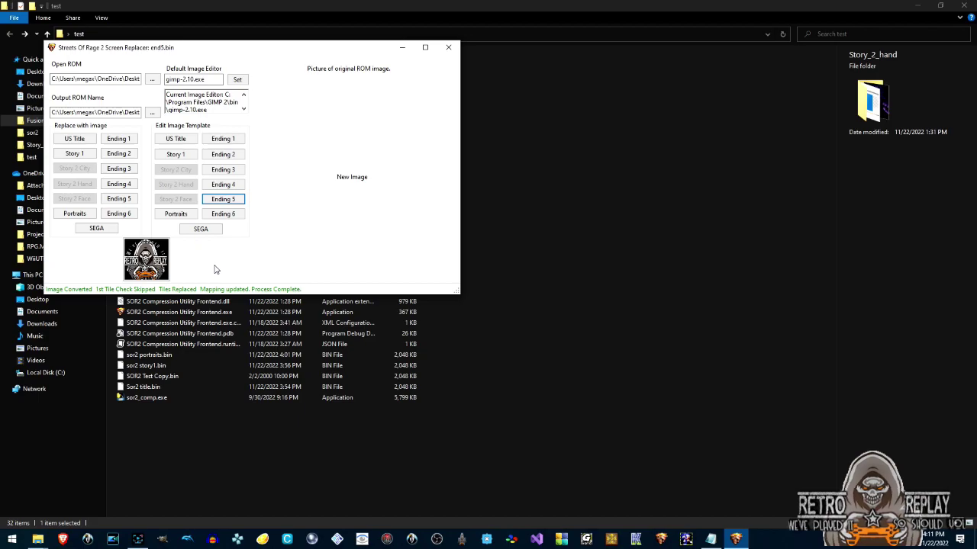
View the screen replacer's version and contact information, and close the information window.
click(153, 268)
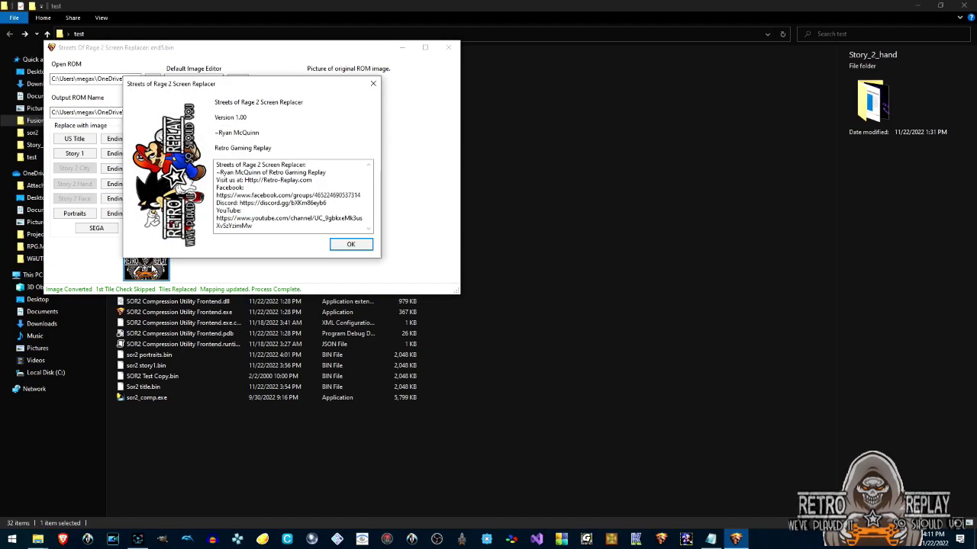
click(348, 245)
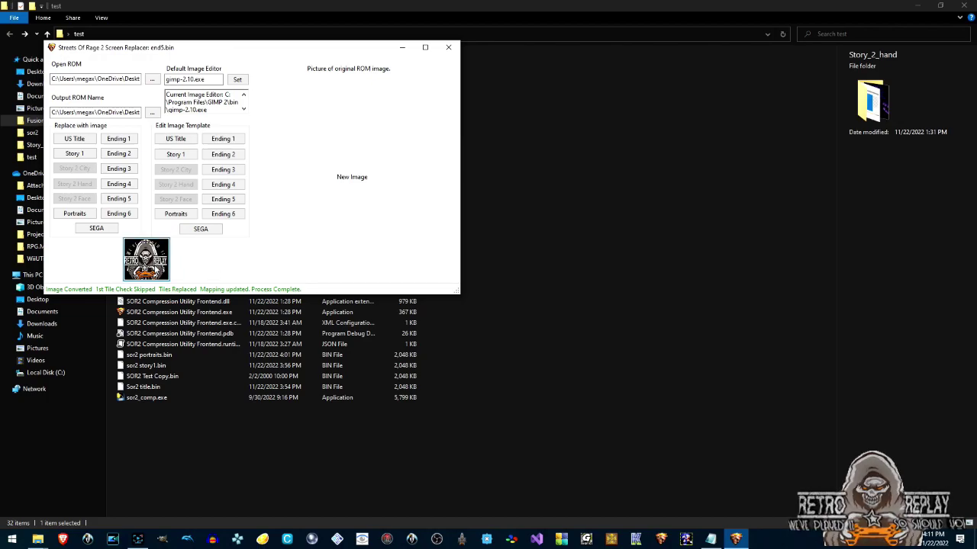
click(157, 271)
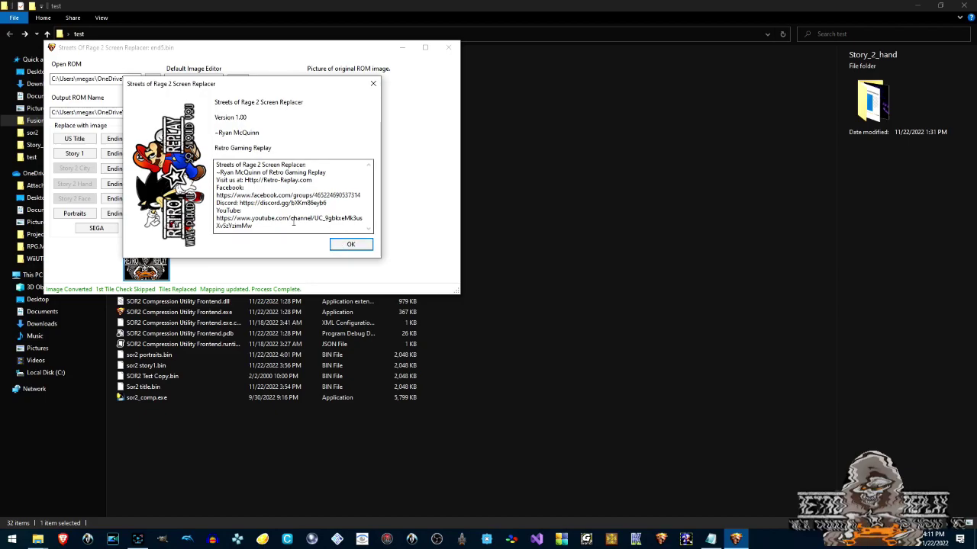
click(351, 245)
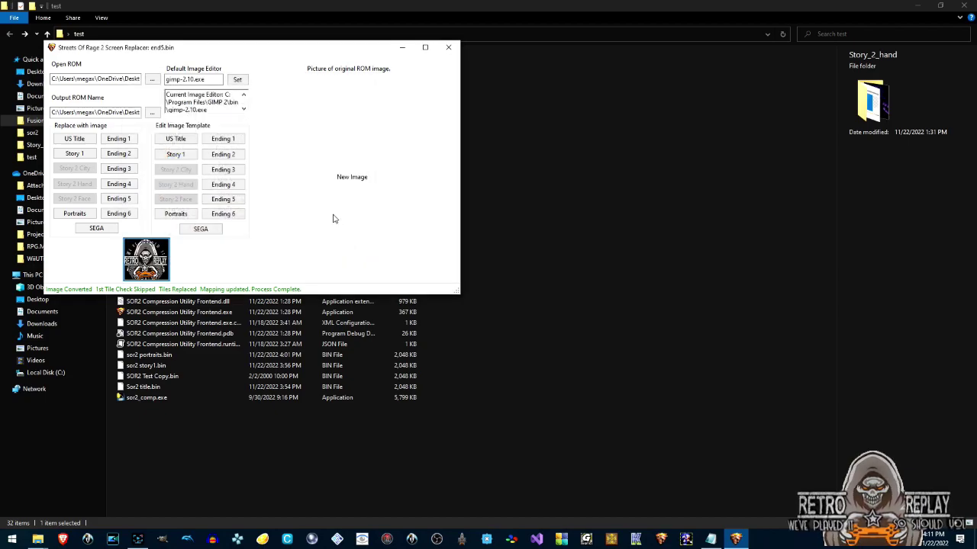